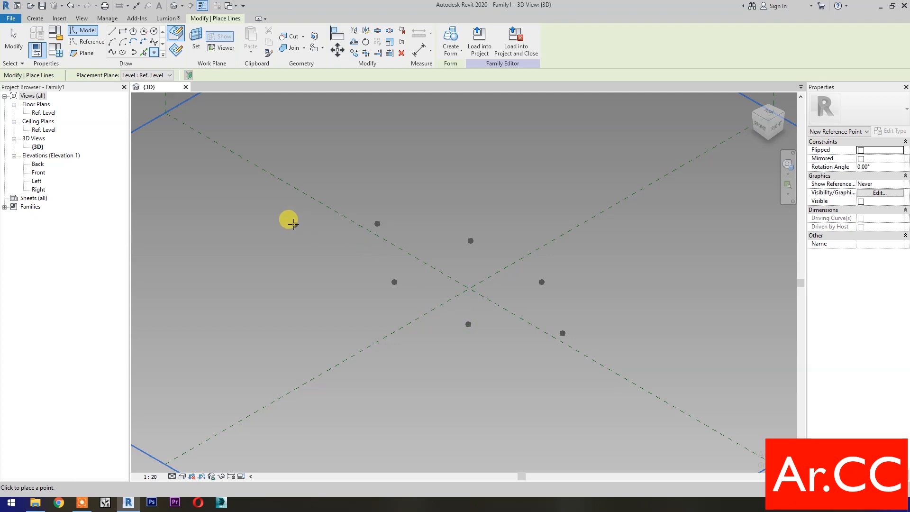
Step: Place a seventh reference point on the reference level, set apart from the existing six, and finish placing points
{"action": "left_click", "coordinate": [279, 222]}
{"action": "key", "text": "Escape"}
{"action": "key", "text": "Escape"}
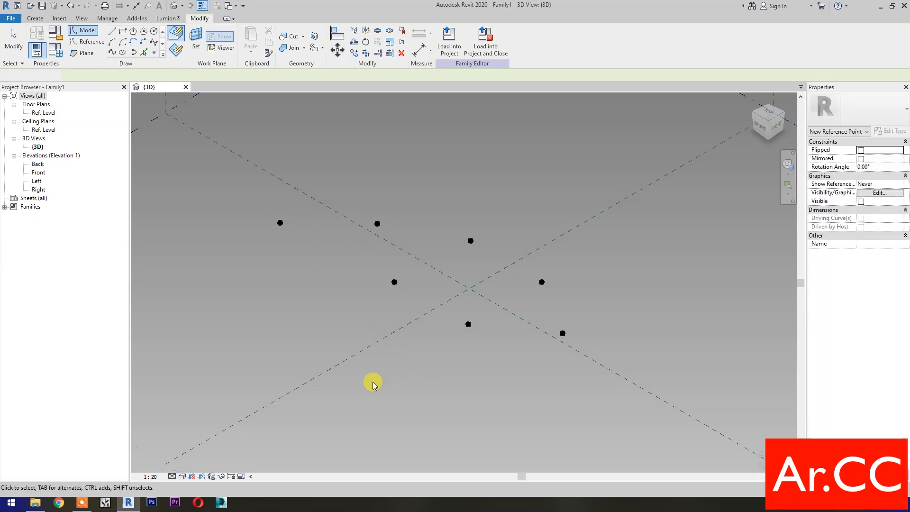
Step: Make the six clustered reference points adaptive, followed by the outlying seventh point
{"action": "left_click_drag", "start_coordinate": [340, 387], "coordinate": [626, 184]}
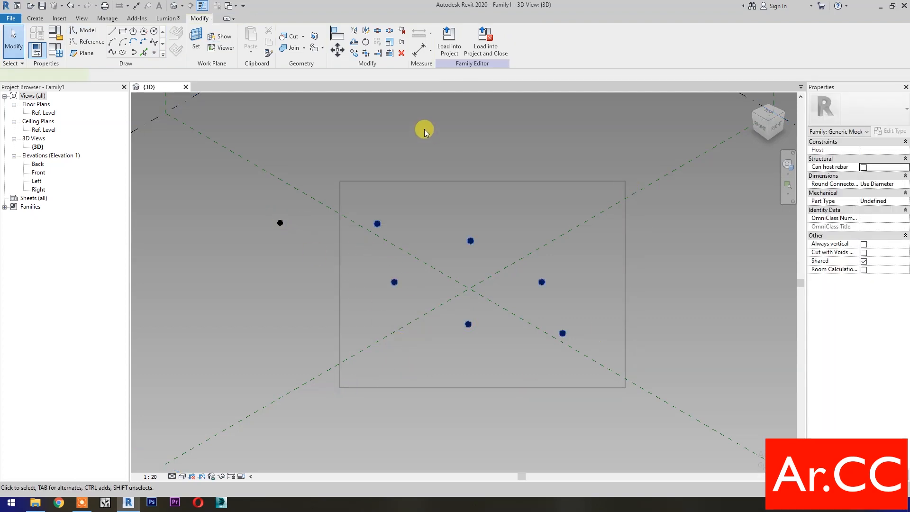
{"action": "left_click", "coordinate": [493, 42]}
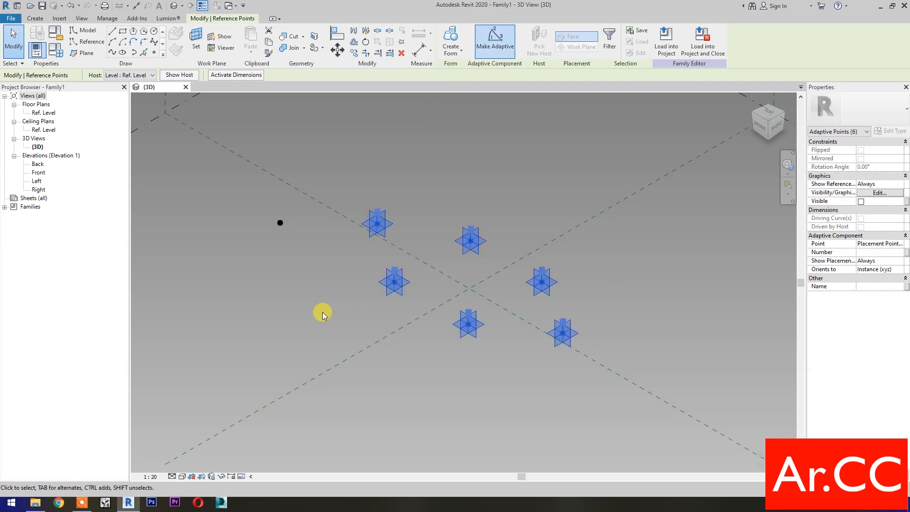
{"action": "left_click_drag", "start_coordinate": [253, 262], "coordinate": [293, 211]}
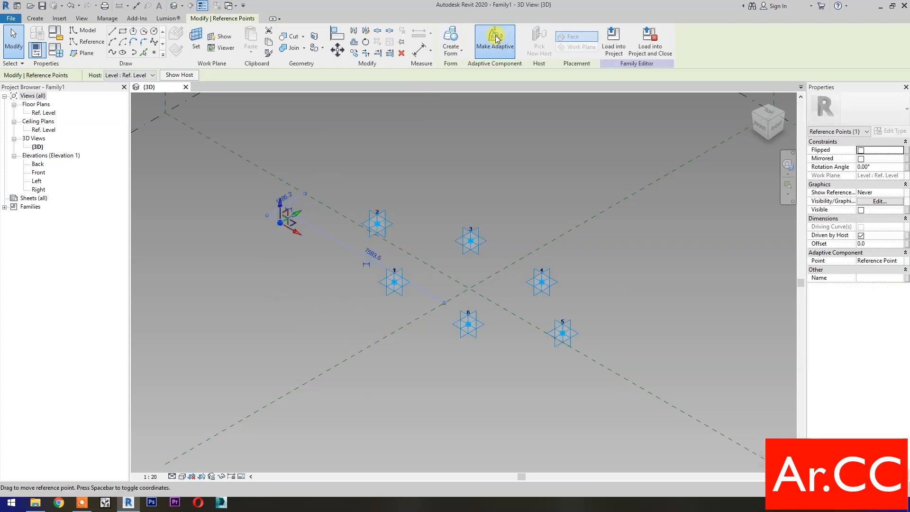
Step: Raise adaptive point 7 vertically above the reference level
{"action": "left_click", "coordinate": [280, 204]}
{"action": "left_click_drag", "start_coordinate": [281, 204], "coordinate": [285, 137]}
{"action": "left_click", "coordinate": [297, 287]}
Step: Place a reference point on each of adaptive points 1 to 6, using each adaptive point's horizontal plane as the work plane
{"action": "scroll", "coordinate": [509, 348], "scroll_direction": "up", "scroll_amount": 2}
{"action": "middle_click_drag", "start_coordinate": [508, 350], "coordinate": [552, 439]}
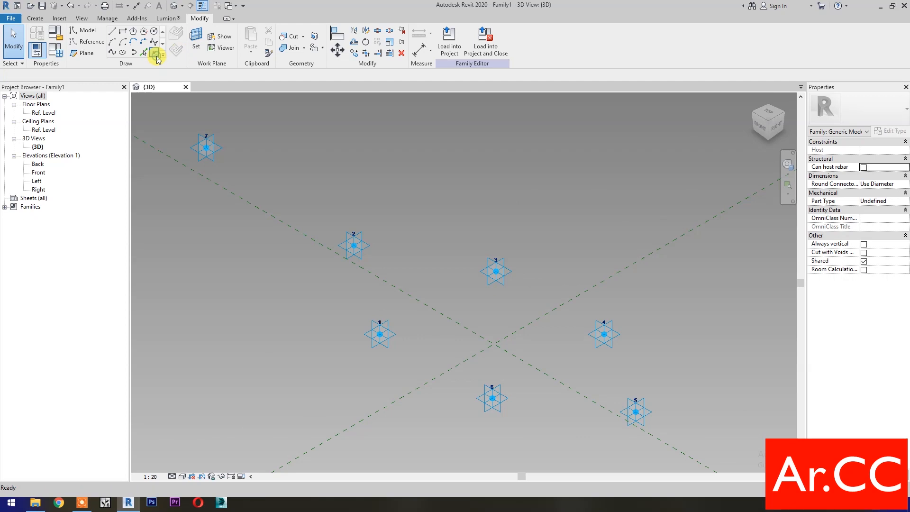
{"action": "left_click", "coordinate": [156, 54]}
{"action": "left_click", "coordinate": [197, 37]}
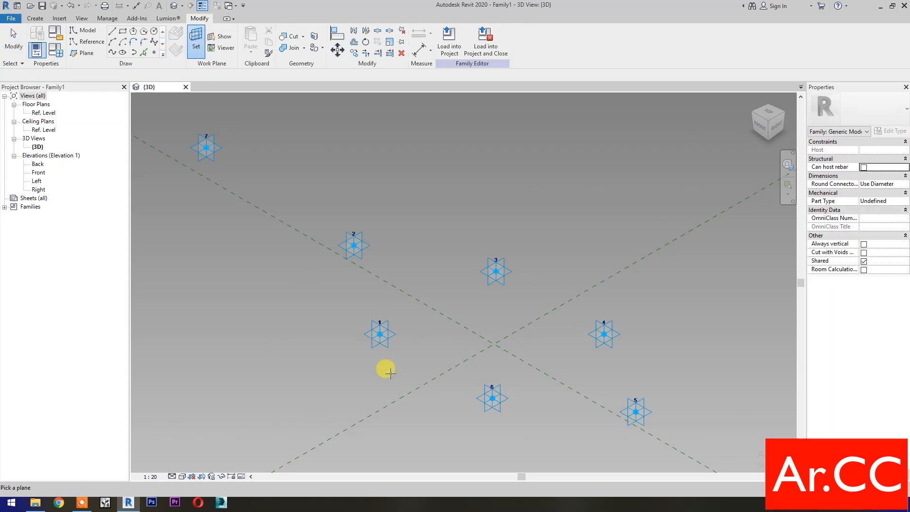
{"action": "left_click", "coordinate": [362, 333]}
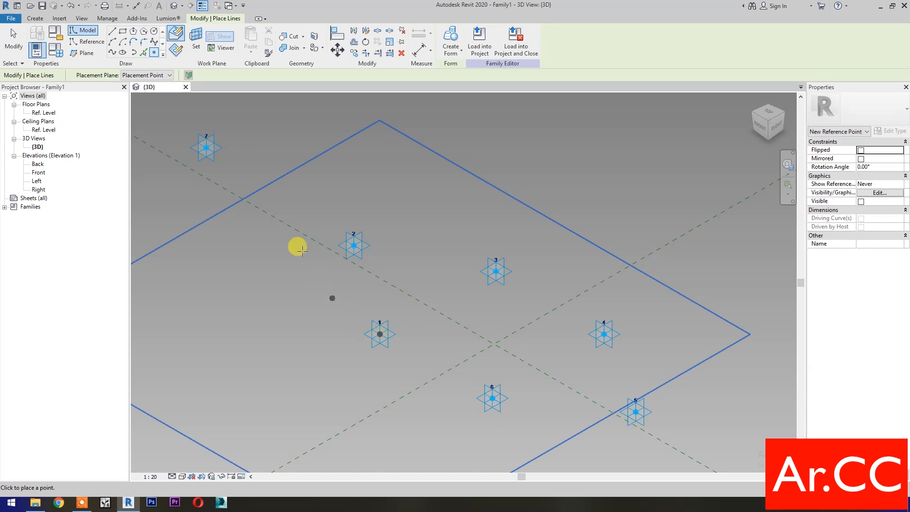
{"action": "left_click", "coordinate": [203, 44]}
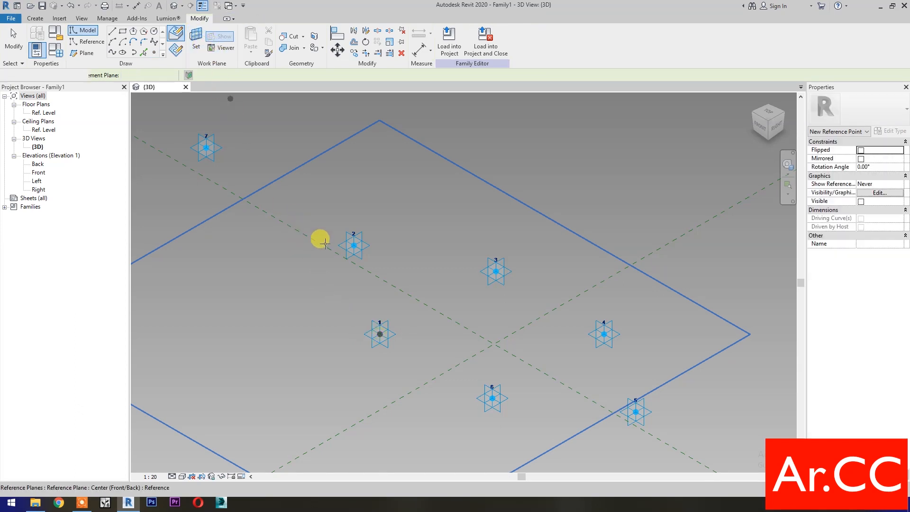
{"action": "left_click", "coordinate": [351, 243]}
{"action": "left_click", "coordinate": [196, 41]}
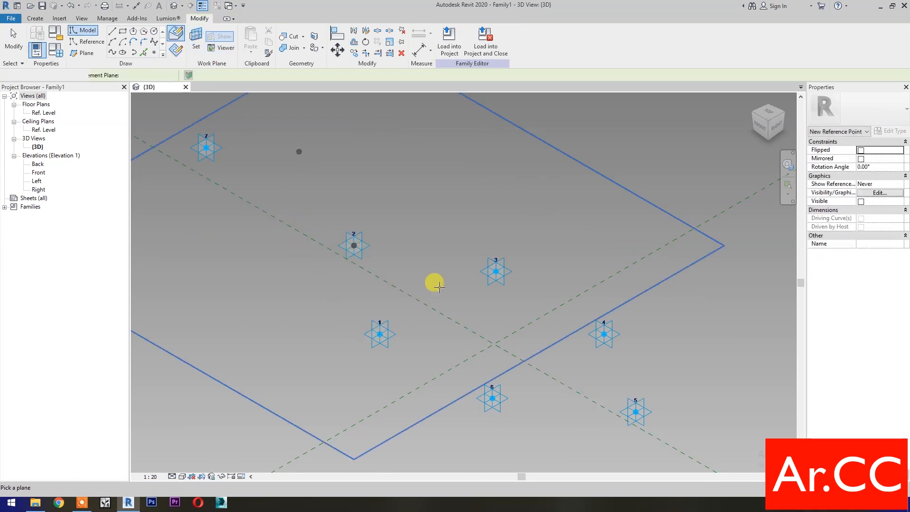
{"action": "left_click", "coordinate": [494, 269]}
{"action": "left_click", "coordinate": [203, 44]}
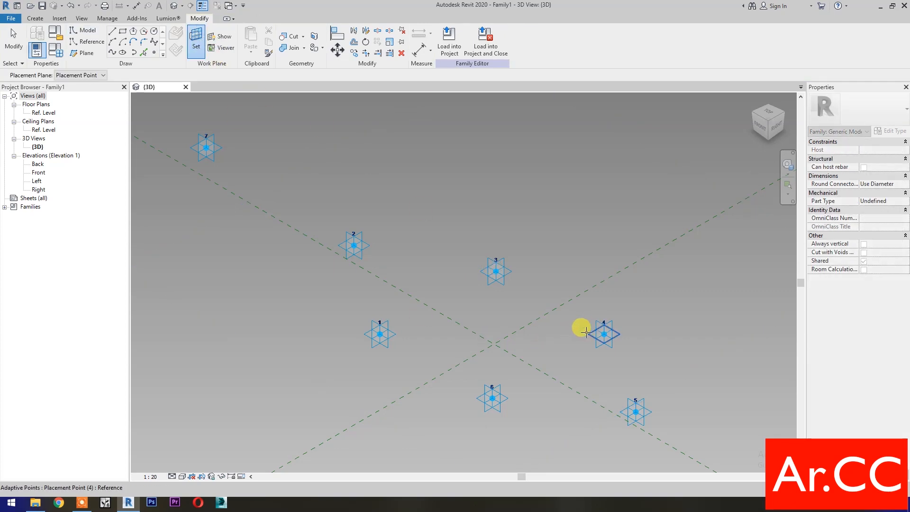
{"action": "left_click", "coordinate": [600, 330]}
{"action": "left_click", "coordinate": [196, 41]}
{"action": "left_click", "coordinate": [633, 408]}
{"action": "left_click", "coordinate": [195, 41]}
{"action": "left_click", "coordinate": [490, 396]}
{"action": "key", "text": "Escape"}
Step: Select only the six hosted reference points at adaptive points 1 to 6, filtering out the adaptive points
{"action": "left_click_drag", "start_coordinate": [307, 190], "coordinate": [675, 457]}
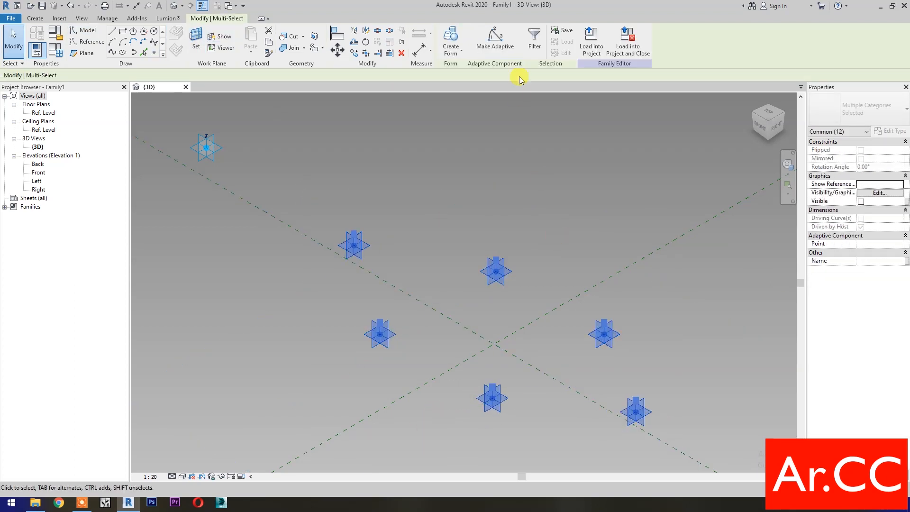
{"action": "left_click", "coordinate": [531, 43]}
{"action": "left_click", "coordinate": [502, 212]}
{"action": "left_click", "coordinate": [370, 197]}
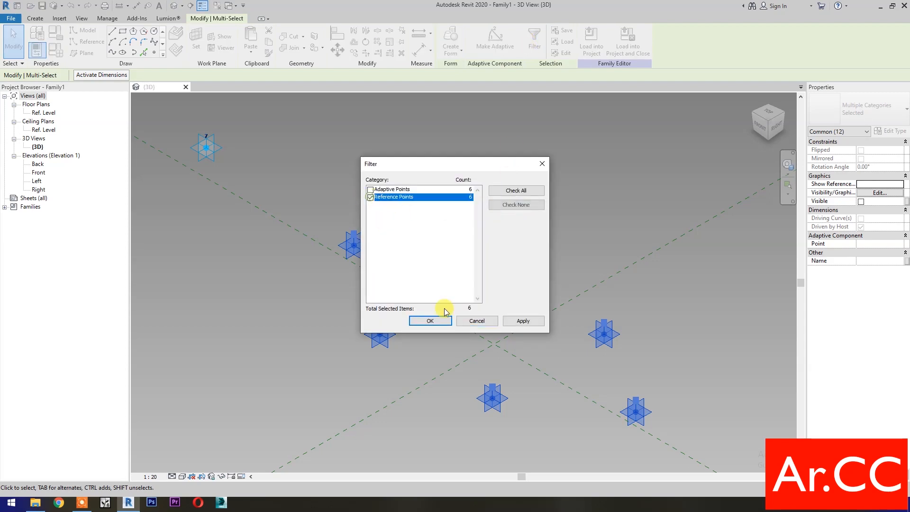
{"action": "left_click", "coordinate": [433, 322]}
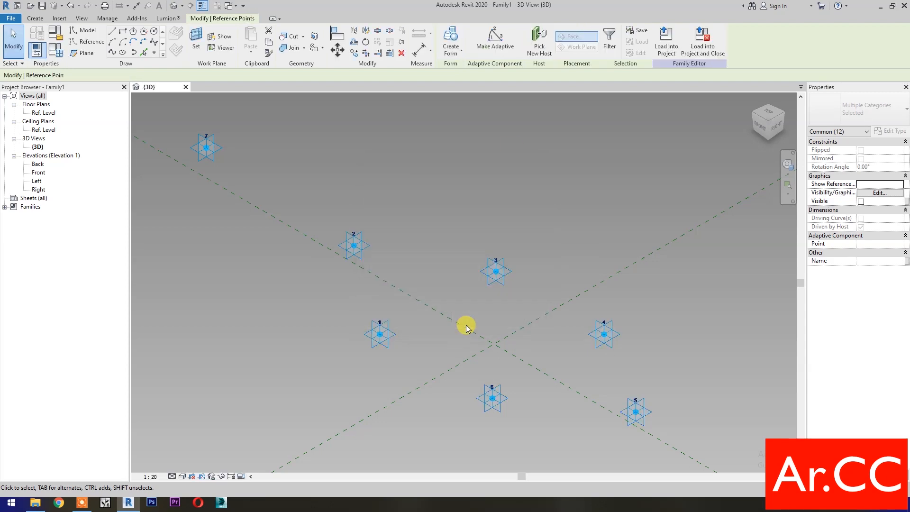
Step: Set the selected reference points' offset to 500 and associate it with a new instance length parameter named Offset
{"action": "left_click", "coordinate": [883, 244]}
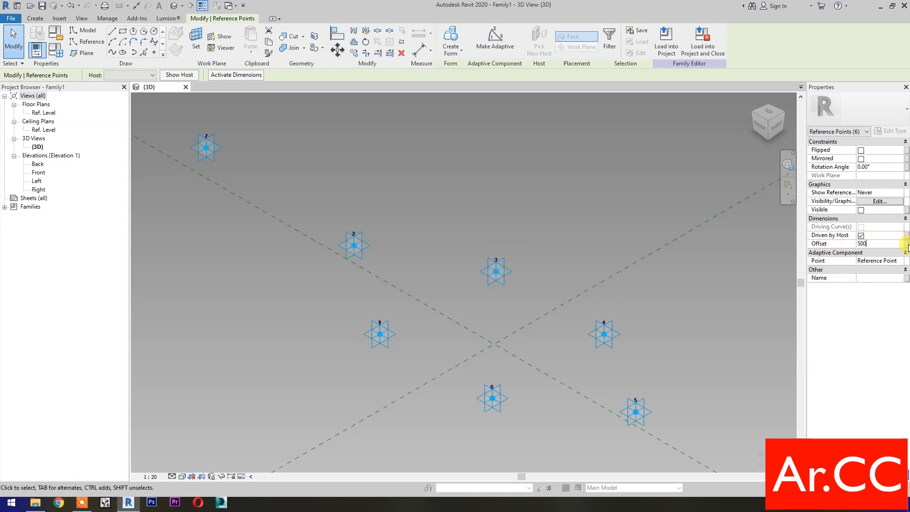
{"action": "left_click", "coordinate": [906, 245]}
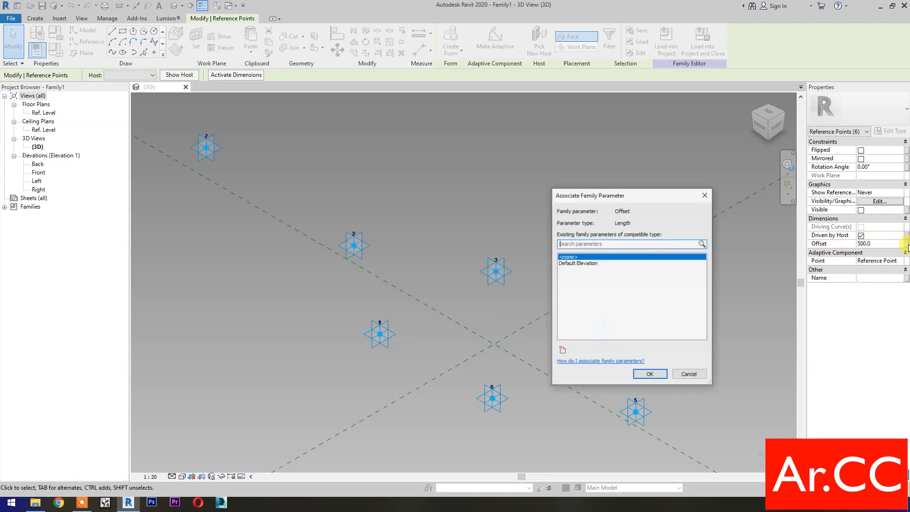
{"action": "left_click", "coordinate": [564, 351]}
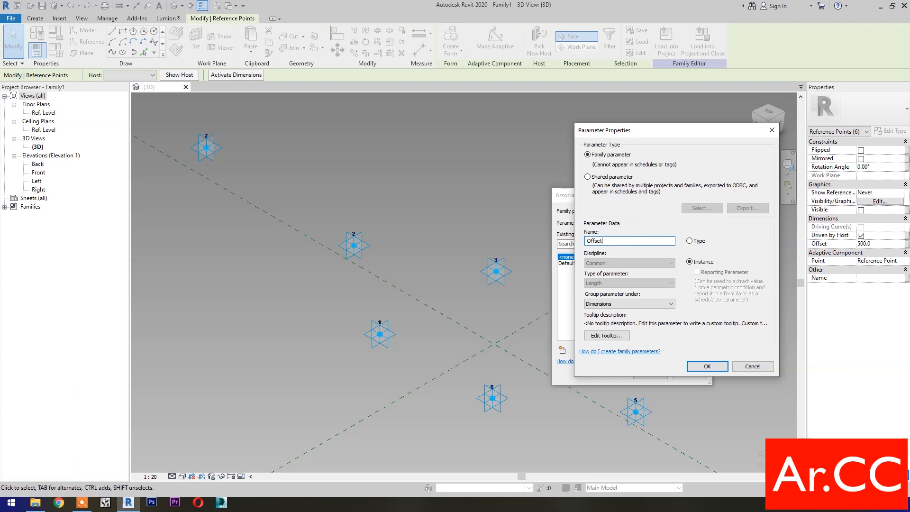
{"action": "left_click", "coordinate": [704, 365]}
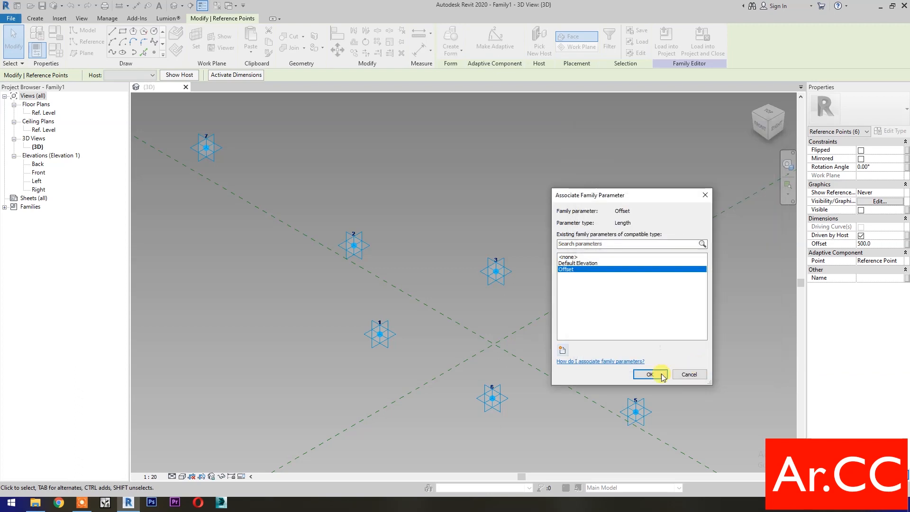
{"action": "left_click", "coordinate": [648, 374]}
Step: Connect adaptive points 7 and 1 with a spline through points and convert it to a reference line
{"action": "left_click_drag", "start_coordinate": [185, 115], "coordinate": [342, 357]}
{"action": "left_click", "coordinate": [379, 338], "text": "ctrl"}
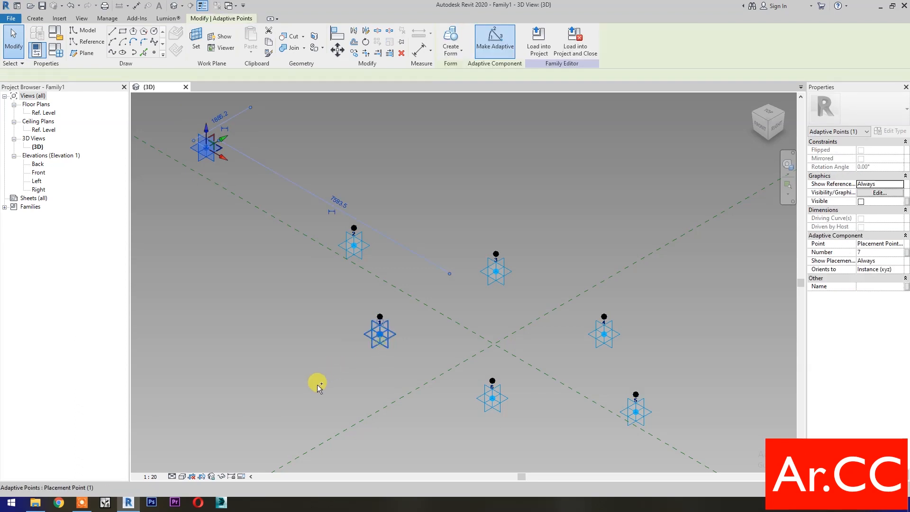
{"action": "left_click", "coordinate": [112, 52]}
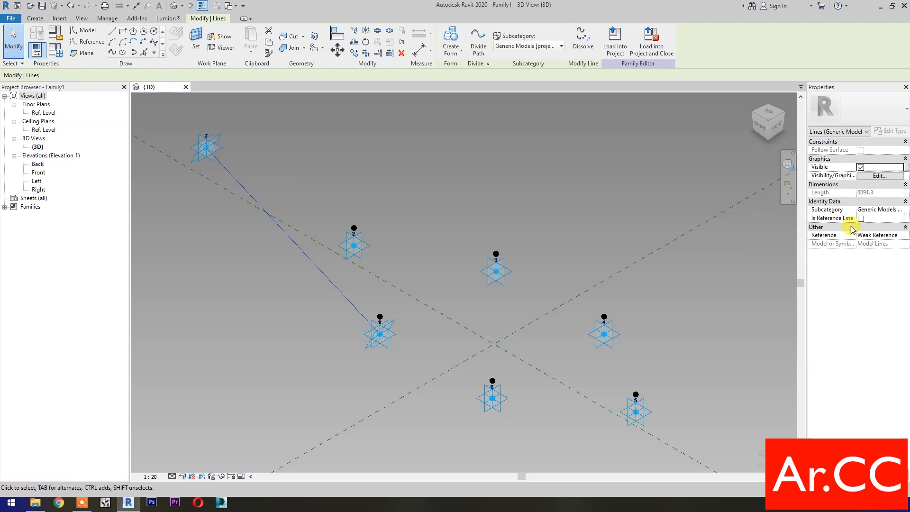
{"action": "left_click", "coordinate": [860, 218]}
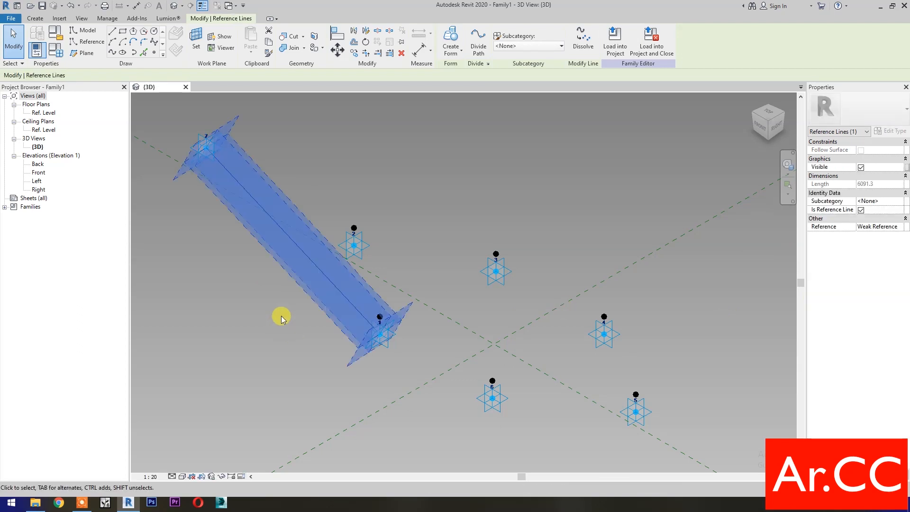
Step: Place an aligned dimension between adaptive points 7 and 1, using a plane of their reference line as the work plane
{"action": "key", "text": "d"}
{"action": "key", "text": "i"}
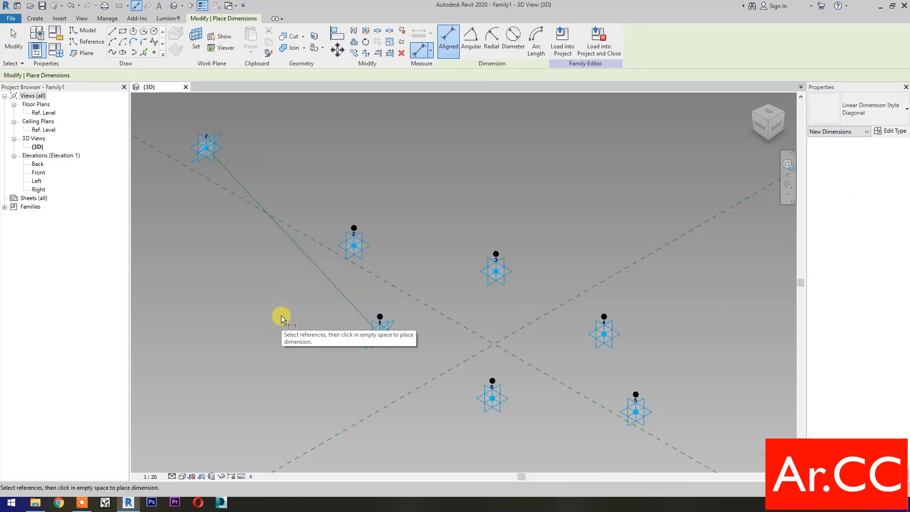
{"action": "left_click", "coordinate": [200, 42]}
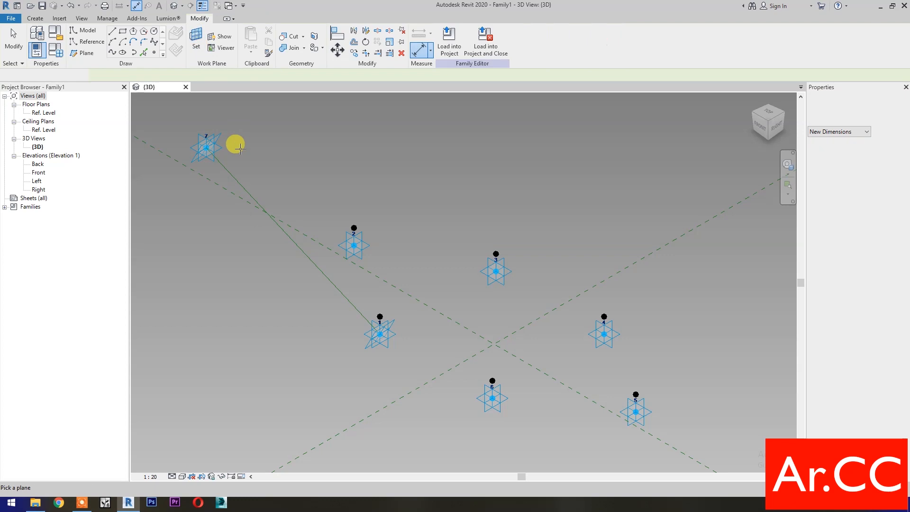
{"action": "left_click", "coordinate": [237, 179]}
{"action": "key", "text": "d"}
{"action": "key", "text": "i"}
{"action": "left_click", "coordinate": [201, 150]}
{"action": "left_click", "coordinate": [379, 333]}
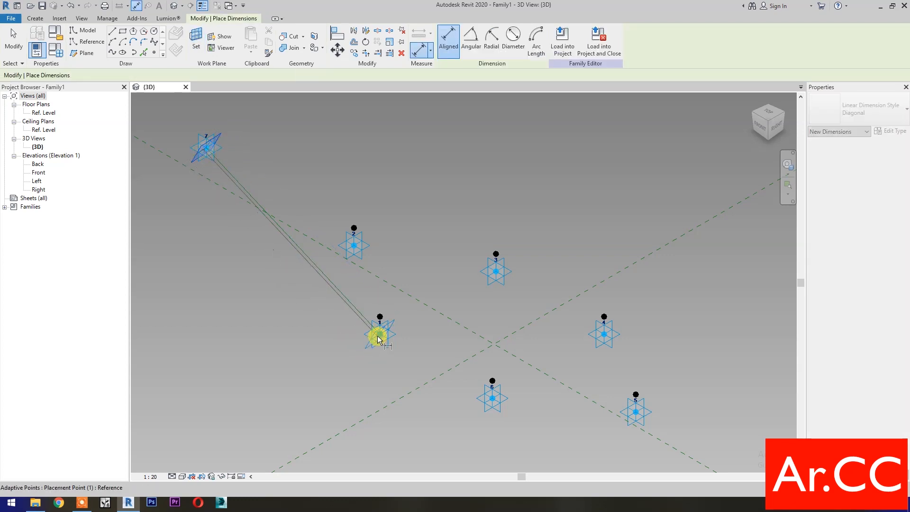
{"action": "left_click", "coordinate": [313, 364]}
{"action": "key", "text": "Escape"}
{"action": "key", "text": "Escape"}
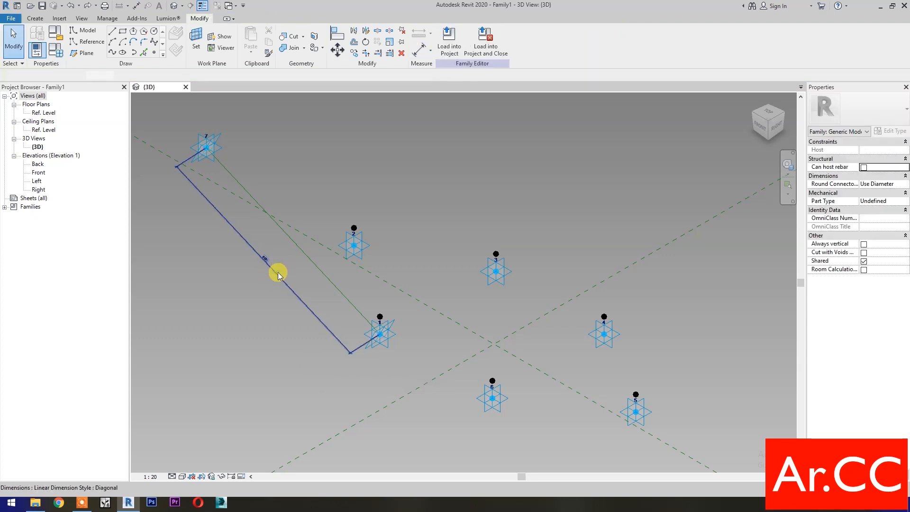
Step: Label the dimension between points 7 and 1 with a new instance reporting parameter named Attractor Distance
{"action": "left_click", "coordinate": [278, 275]}
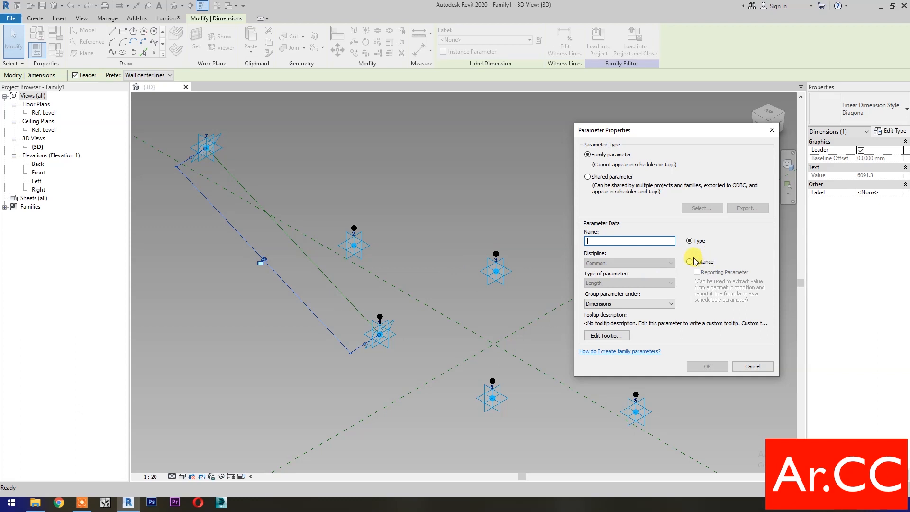
{"action": "left_click", "coordinate": [689, 261]}
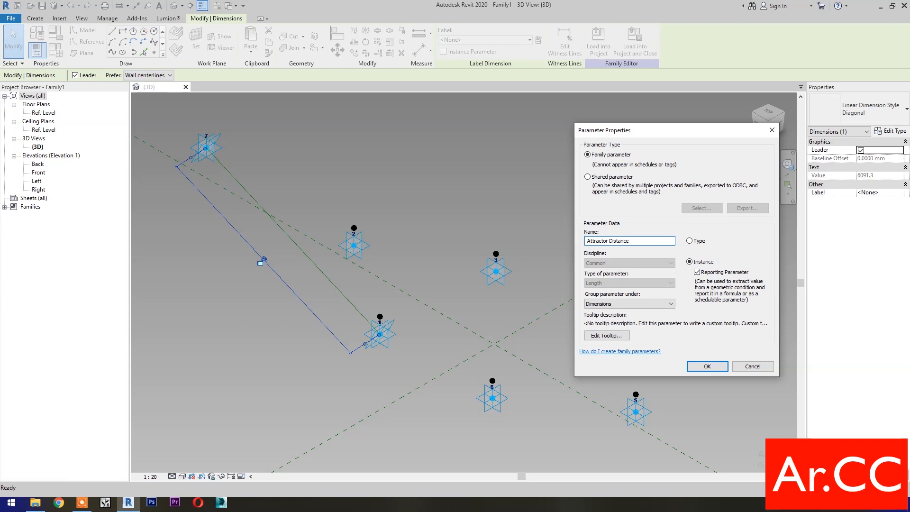
{"action": "left_click", "coordinate": [708, 366]}
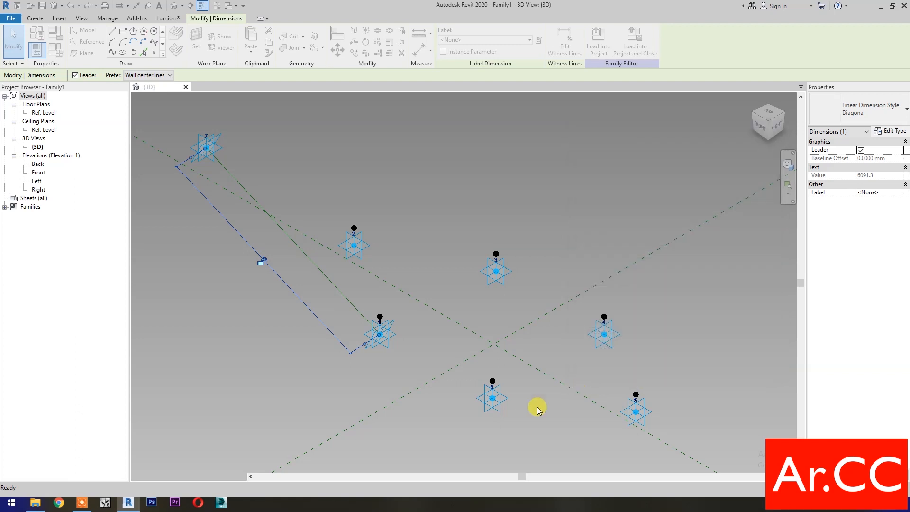
Step: Connect adaptive points 1 and 3 with a spline through points and make it a reference line
{"action": "left_click", "coordinate": [394, 338]}
{"action": "left_click", "coordinate": [495, 279], "text": "ctrl"}
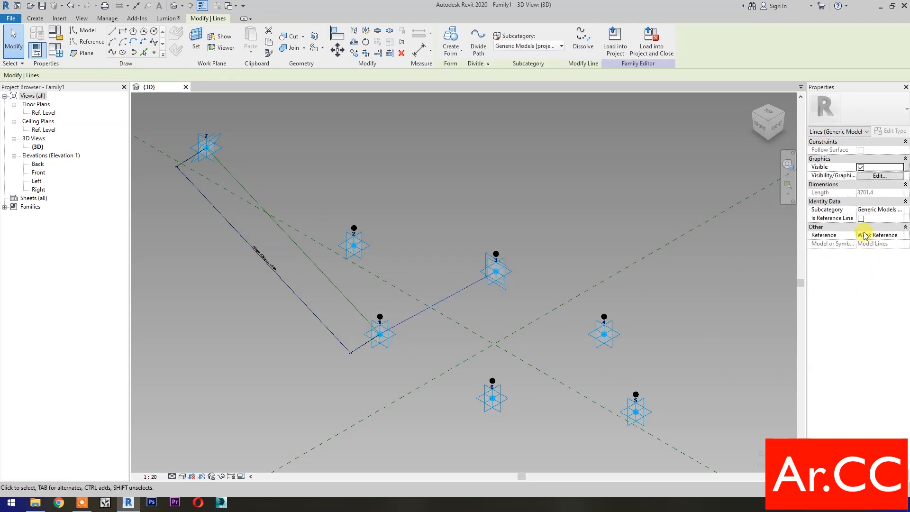
{"action": "left_click", "coordinate": [860, 219]}
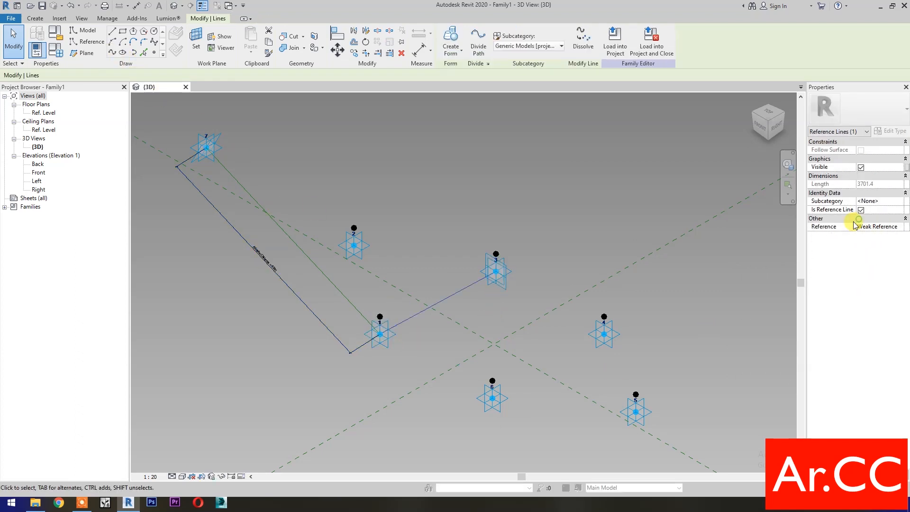
{"action": "left_click", "coordinate": [530, 398]}
Step: Connect adaptive points 6 and 4 with a spline through points and make it a reference line
{"action": "left_click", "coordinate": [497, 407]}
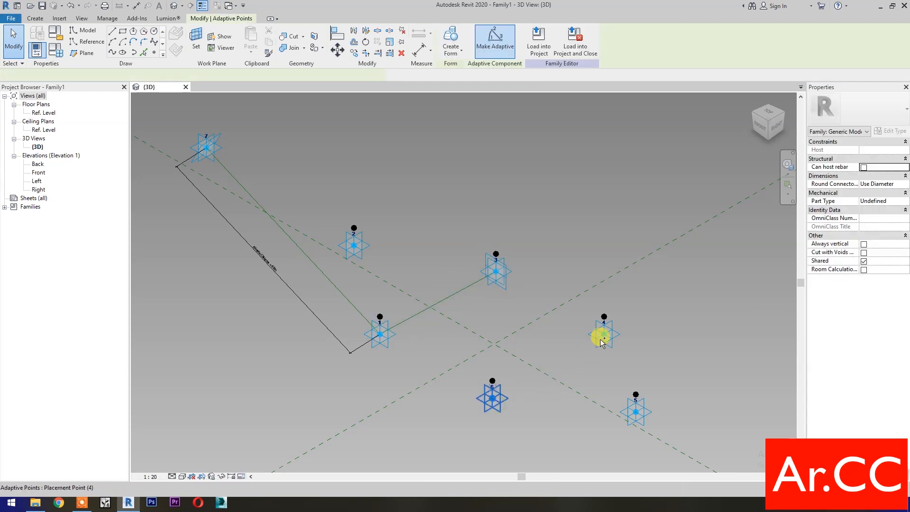
{"action": "left_click", "coordinate": [599, 337], "text": "ctrl"}
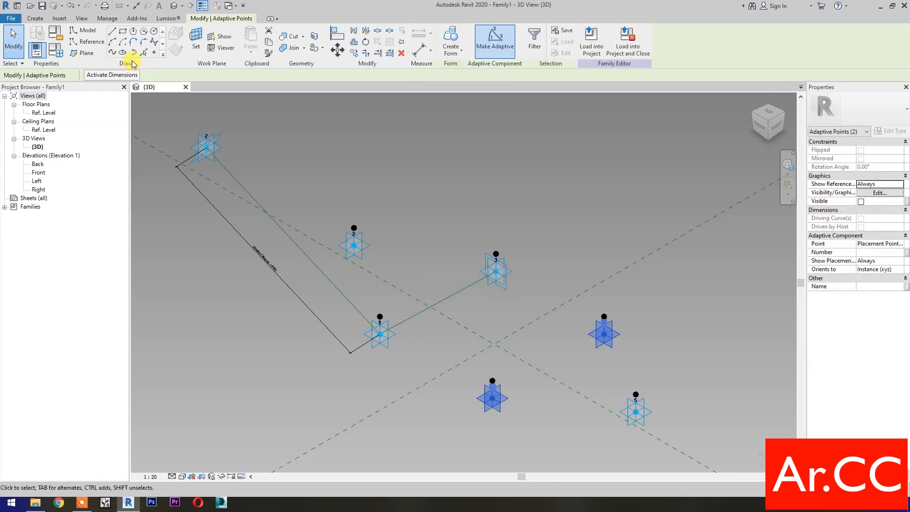
{"action": "left_click", "coordinate": [112, 52]}
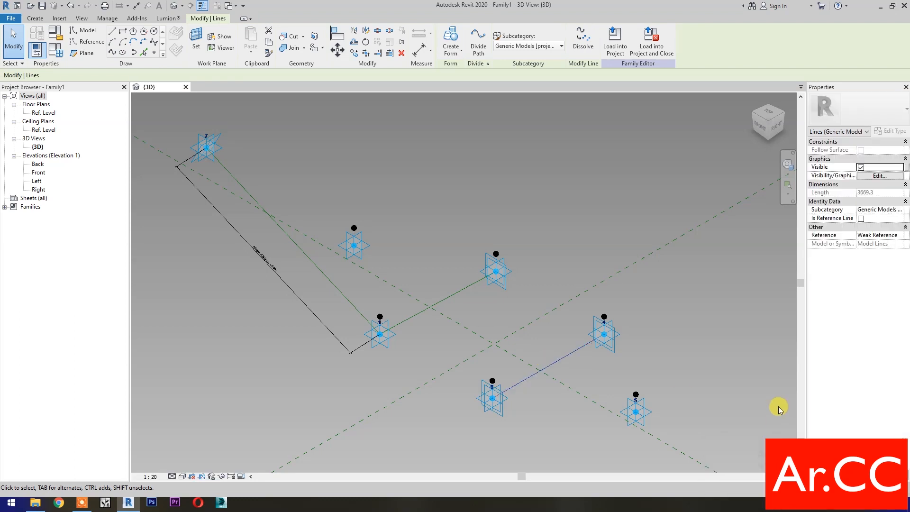
{"action": "left_click", "coordinate": [860, 218]}
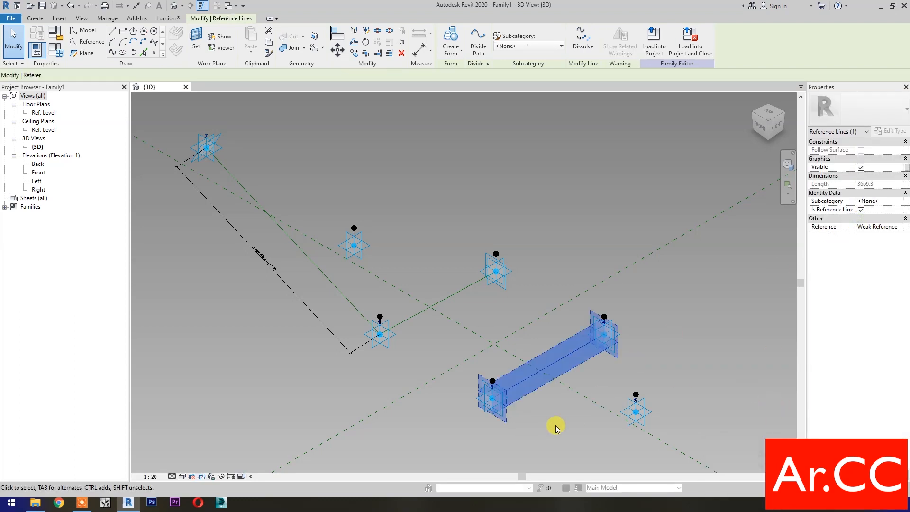
Step: Place one reference point near the middle of the 1–3 reference line and another near the middle of the 6–4 line
{"action": "left_click", "coordinate": [155, 53]}
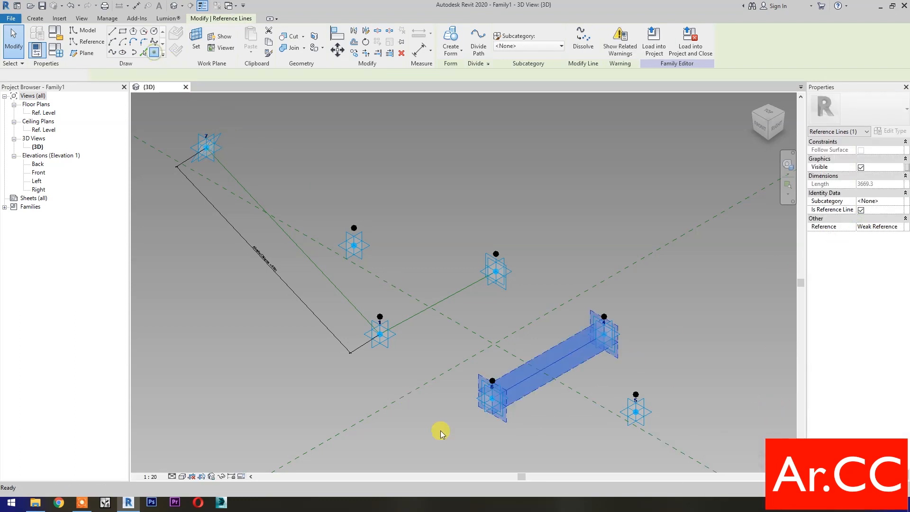
{"action": "left_click", "coordinate": [438, 302]}
{"action": "left_click", "coordinate": [548, 366]}
{"action": "key", "text": "Escape"}
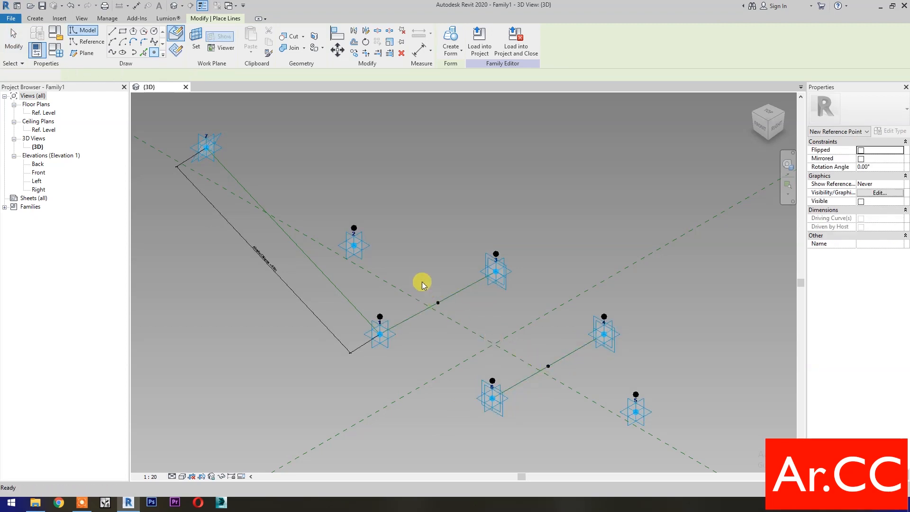
Step: Connect the middle reference points of the 1–3 and 6–4 lines with a spline through points and make it a reference line
{"action": "left_click_drag", "start_coordinate": [421, 282], "coordinate": [447, 314]}
{"action": "left_click_drag", "start_coordinate": [535, 349], "coordinate": [556, 379], "text": "ctrl"}
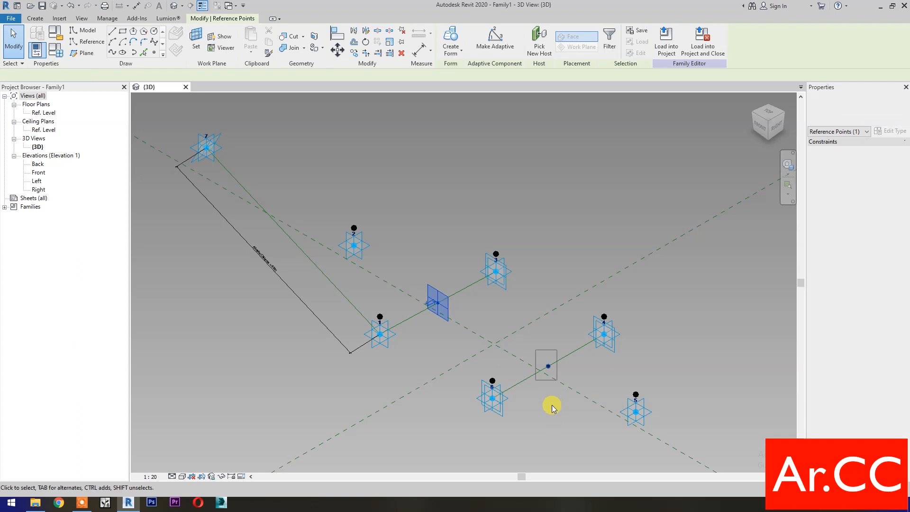
{"action": "left_click", "coordinate": [113, 52]}
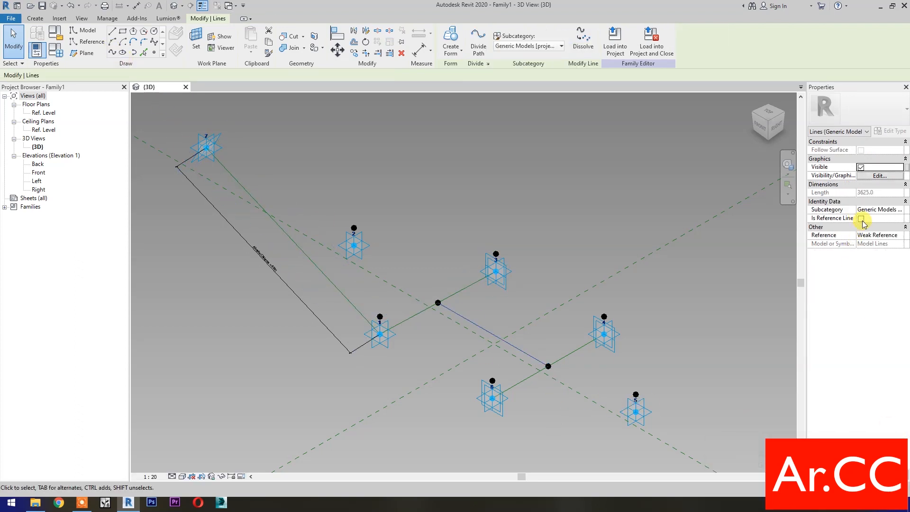
{"action": "left_click", "coordinate": [619, 372]}
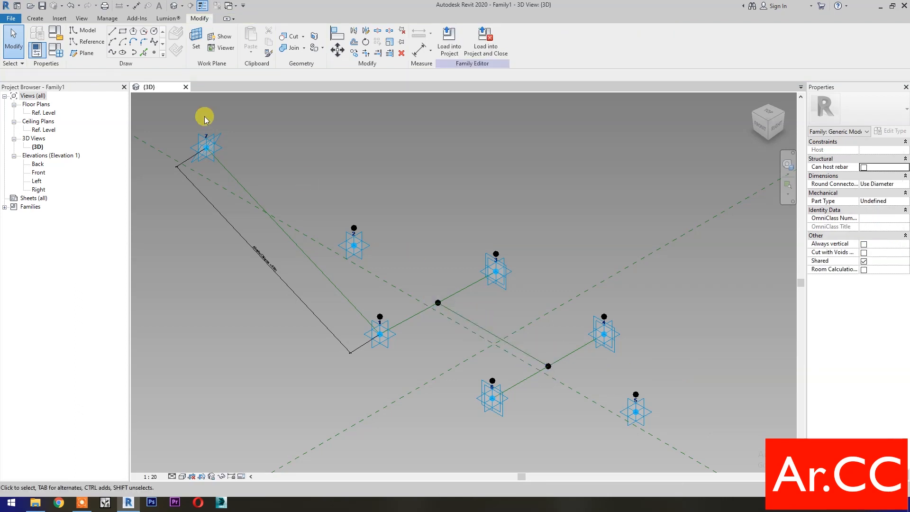
Step: Place a reference point at the middle of the new line joining the two side lines
{"action": "left_click", "coordinate": [154, 53]}
{"action": "left_click", "coordinate": [493, 334]}
{"action": "key", "text": "Escape"}
{"action": "key", "text": "Escape"}
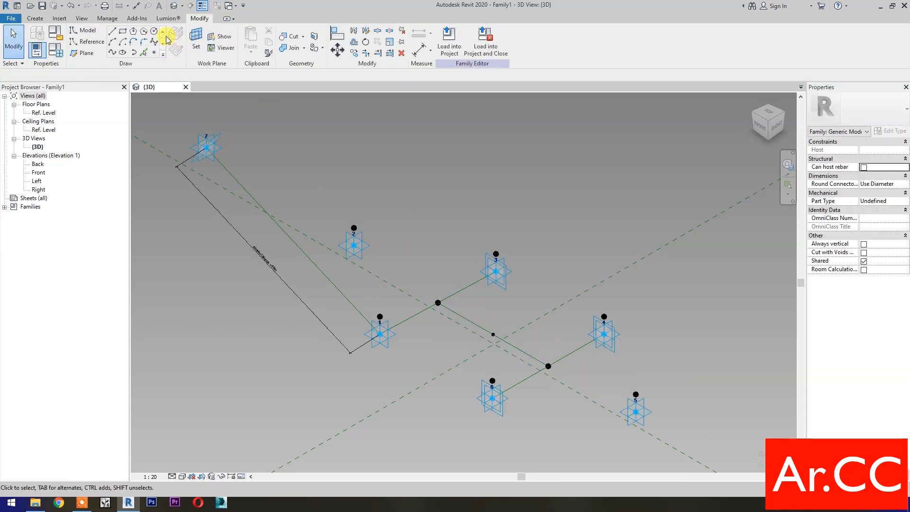
Step: Draw a circle of radius 1000 centred on the middle reference point's horizontal work plane and make it a reference line
{"action": "left_click", "coordinate": [156, 34]}
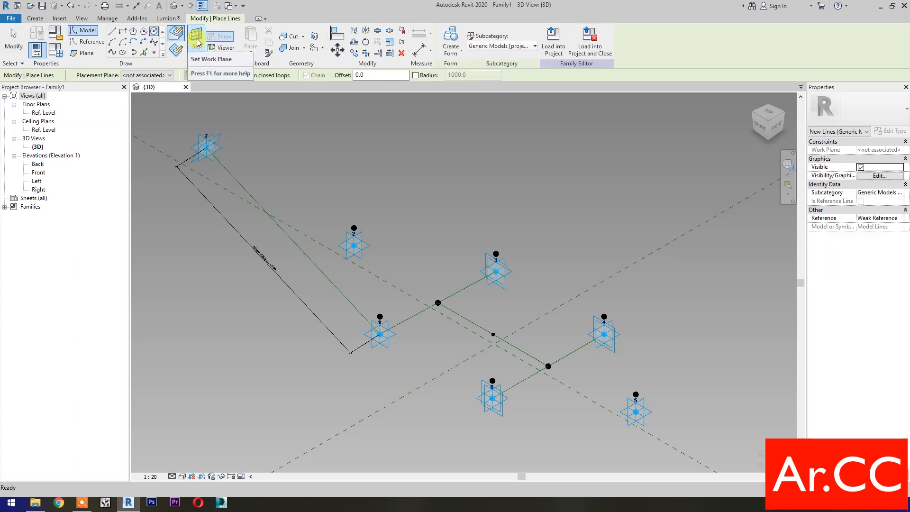
{"action": "left_click", "coordinate": [491, 334]}
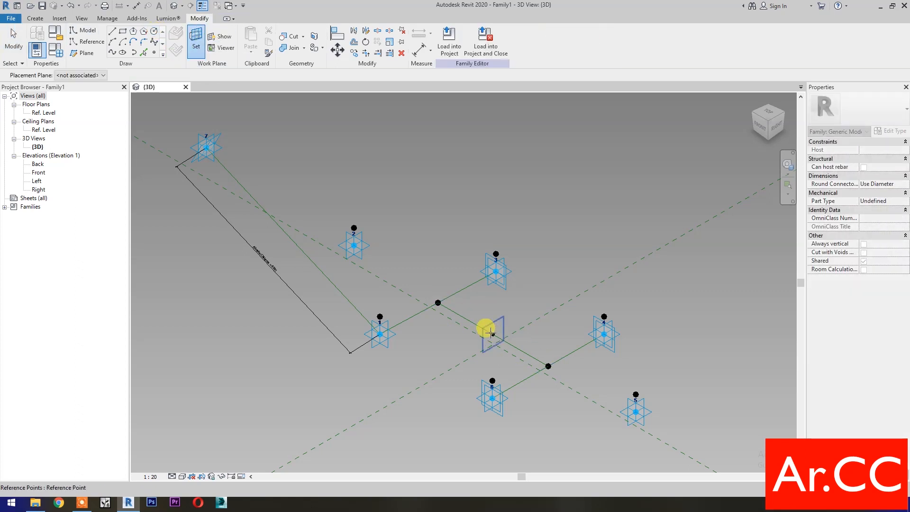
{"action": "key", "text": "Tab"}
{"action": "left_click", "coordinate": [491, 334]}
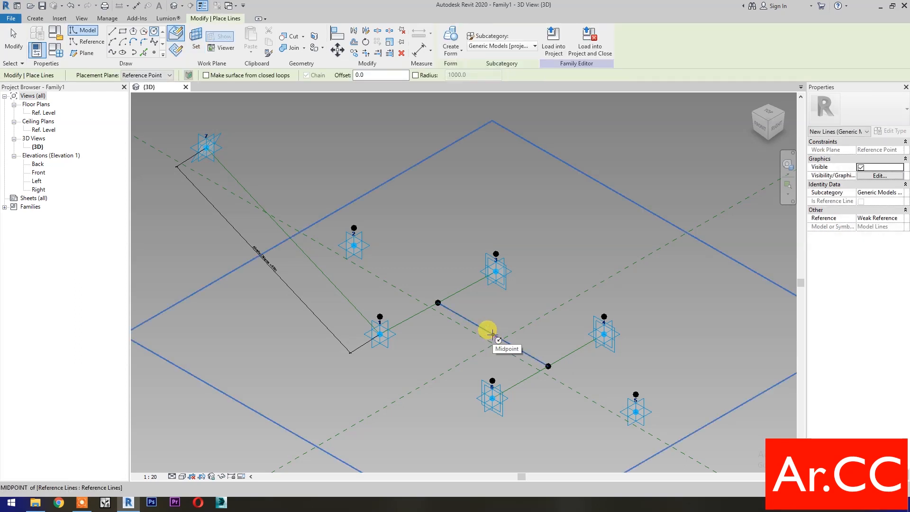
{"action": "left_click", "coordinate": [517, 334]}
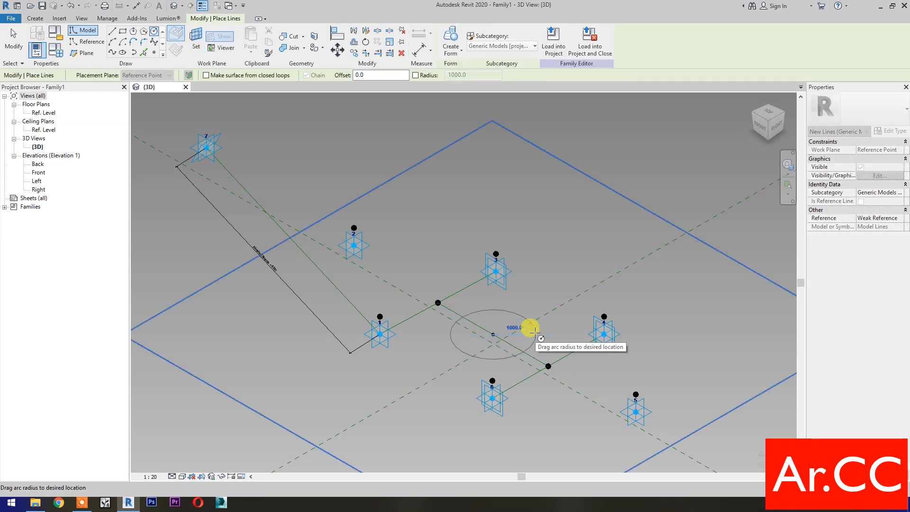
{"action": "left_click", "coordinate": [533, 329]}
{"action": "key", "text": "Escape"}
{"action": "key", "text": "Escape"}
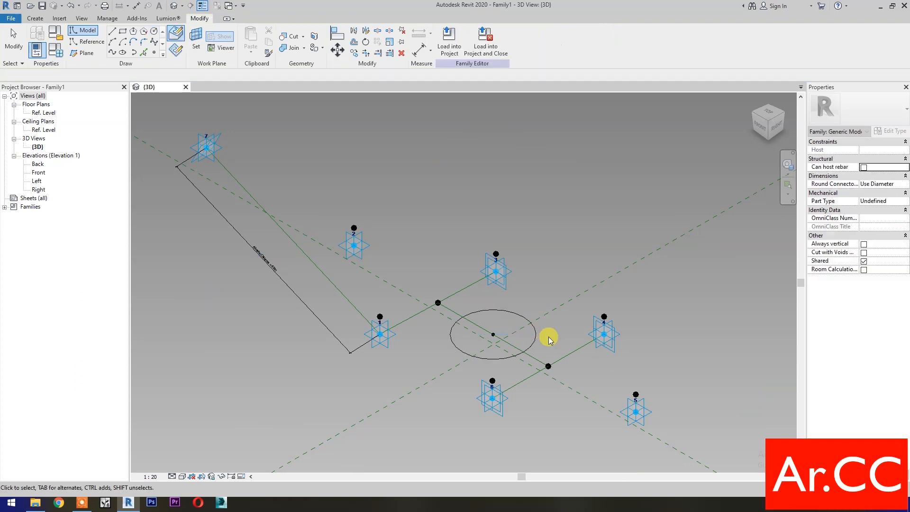
{"action": "left_click", "coordinate": [535, 337]}
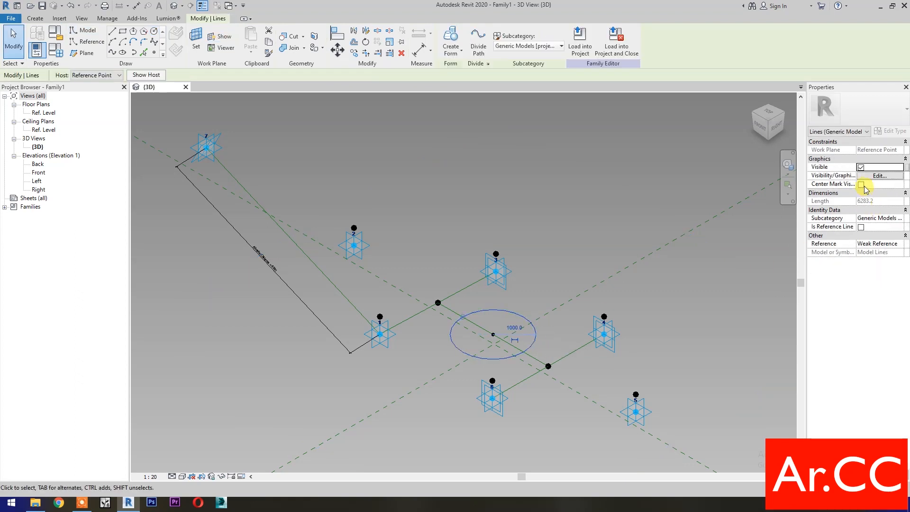
{"action": "left_click", "coordinate": [861, 227]}
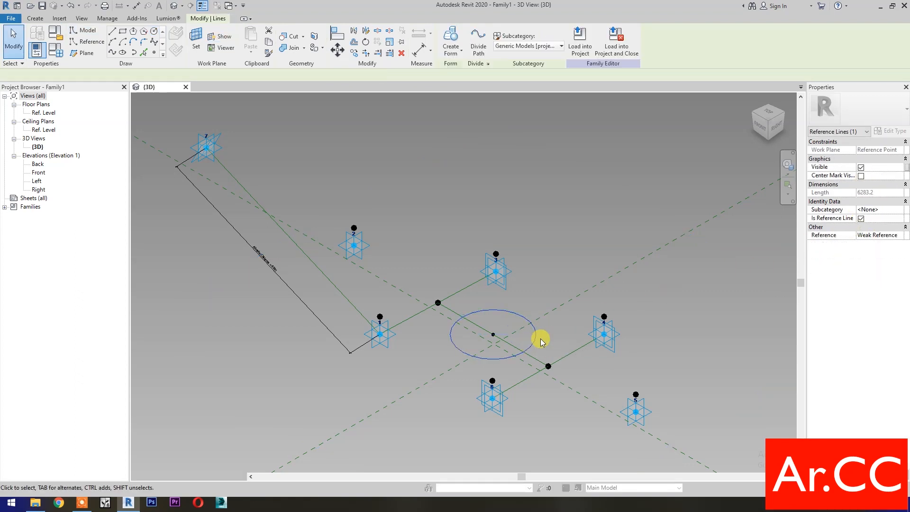
Step: Add a diameter dimension to the reference circle
{"action": "key", "text": "d"}
{"action": "key", "text": "i"}
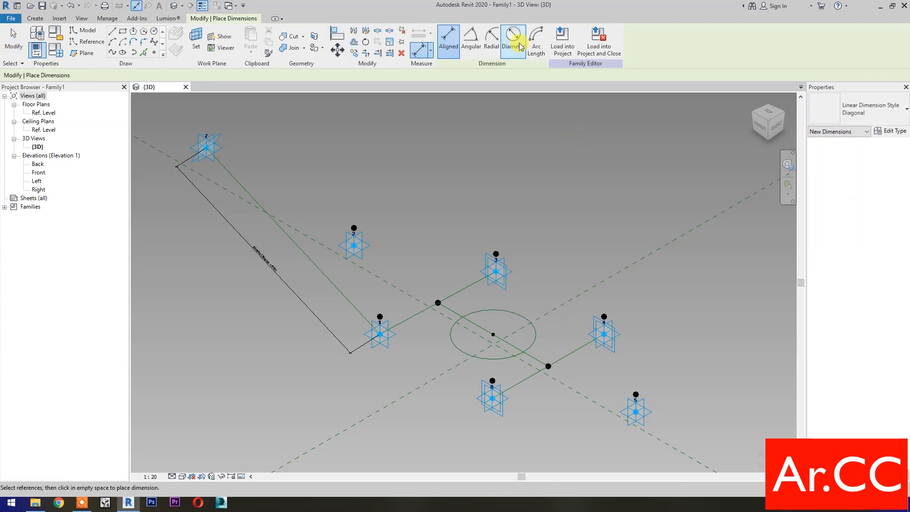
{"action": "left_click", "coordinate": [513, 37]}
{"action": "left_click", "coordinate": [534, 331]}
{"action": "left_click", "coordinate": [550, 333]}
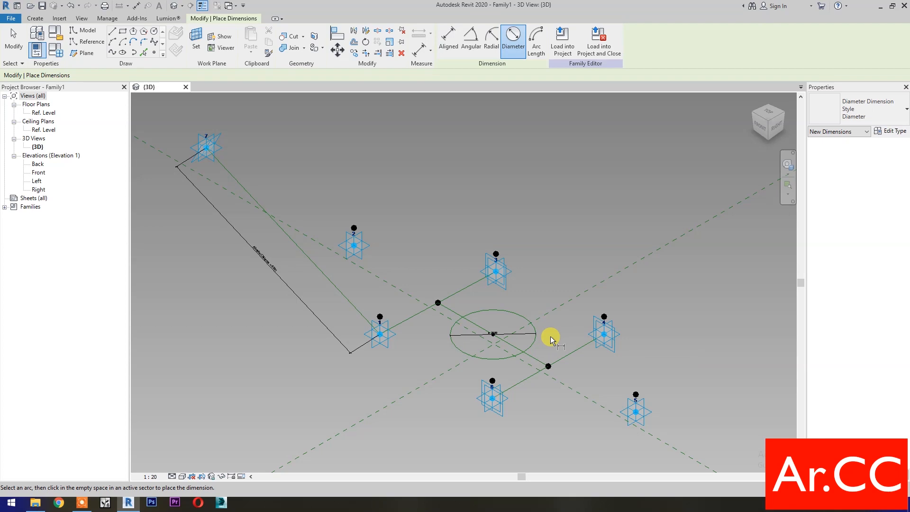
{"action": "key", "text": "Escape"}
Step: Label the circle's diameter dimension with a new instance family parameter named Diameter
{"action": "left_click", "coordinate": [522, 332]}
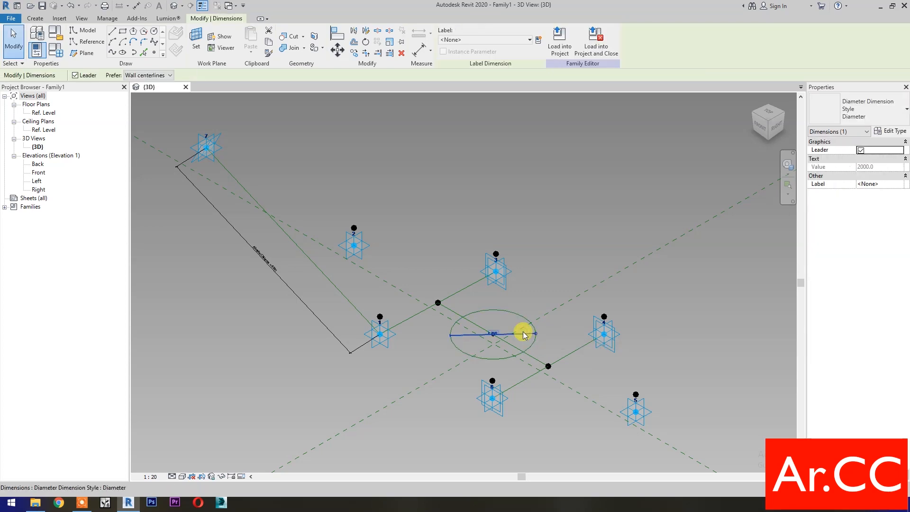
{"action": "left_click", "coordinate": [538, 42]}
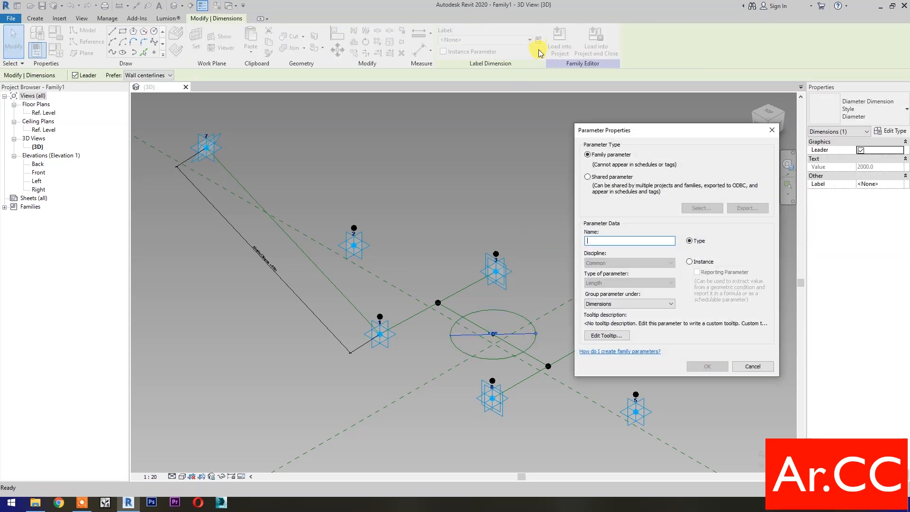
{"action": "left_click", "coordinate": [688, 262]}
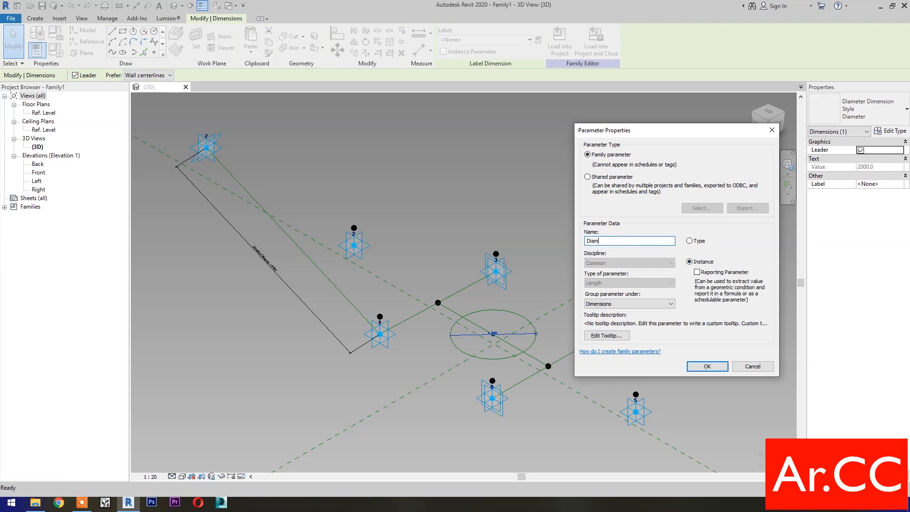
{"action": "left_click", "coordinate": [695, 368]}
{"action": "left_click", "coordinate": [545, 426]}
Step: In the top view, draw a six-sided inscribed polygon of radius 1000 from the circle's centre to its horizontal quadrant
{"action": "left_click", "coordinate": [761, 127]}
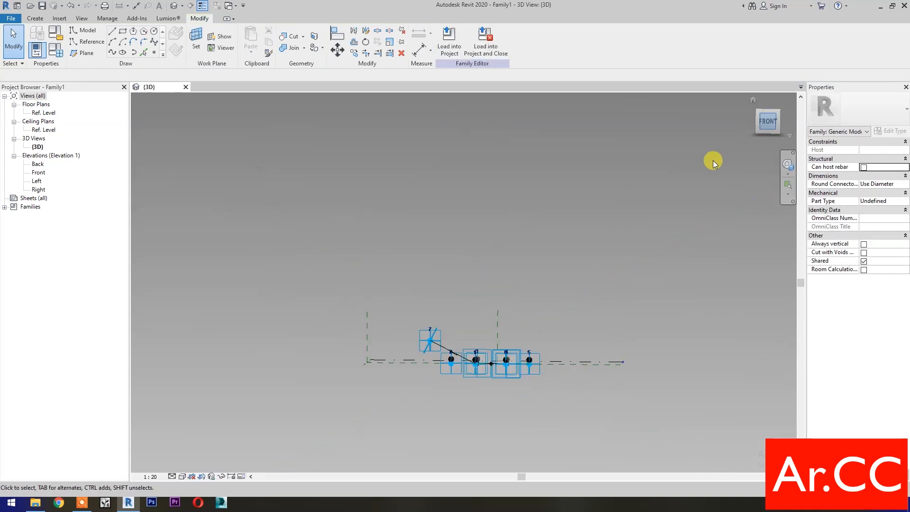
{"action": "left_click", "coordinate": [767, 104]}
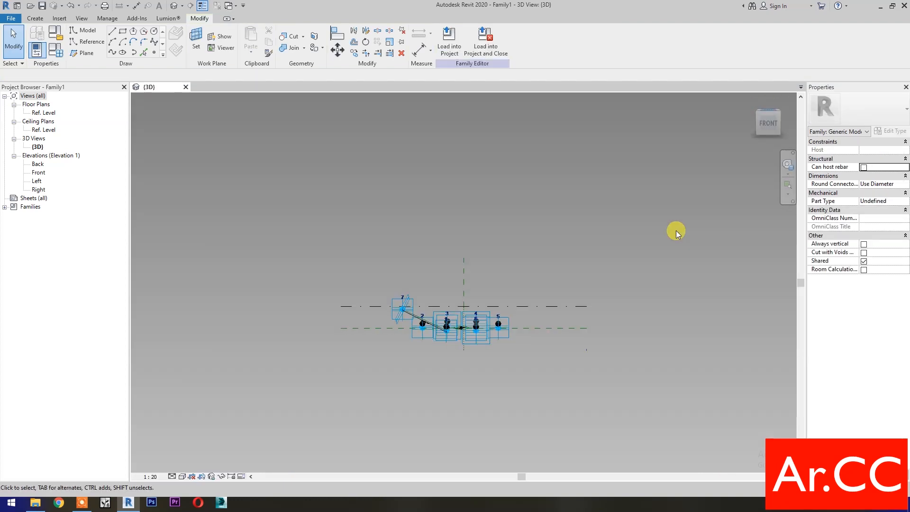
{"action": "scroll", "coordinate": [484, 308], "scroll_direction": "up", "scroll_amount": 8}
{"action": "middle_click_drag", "start_coordinate": [484, 314], "coordinate": [573, 440]}
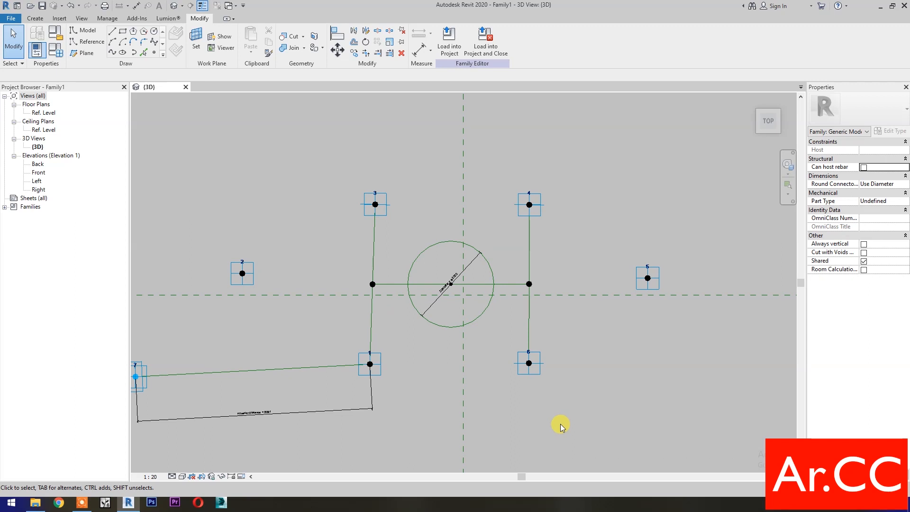
{"action": "left_click", "coordinate": [133, 32]}
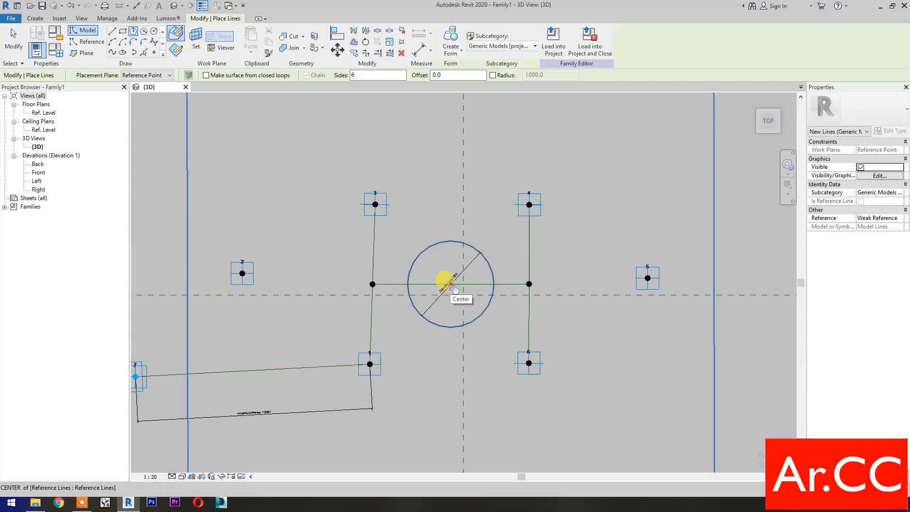
{"action": "left_click", "coordinate": [451, 283]}
{"action": "left_click", "coordinate": [493, 284]}
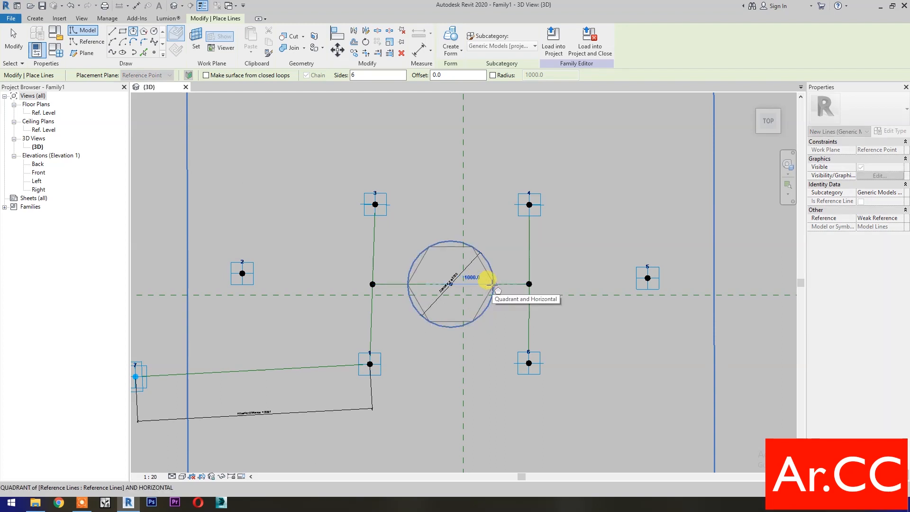
{"action": "left_click", "coordinate": [904, 446]}
{"action": "key", "text": "Escape"}
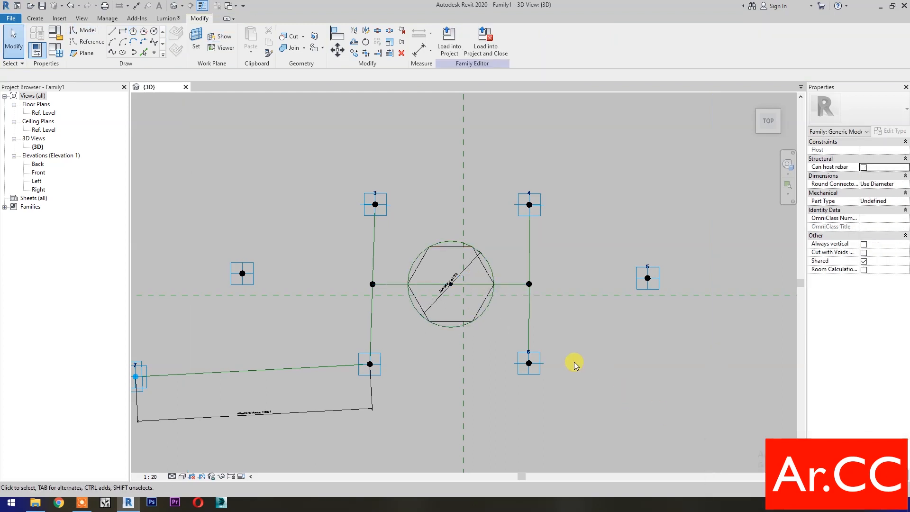
Step: Place six reference points around the reference circle, one near each corner of the hexagon
{"action": "scroll", "coordinate": [575, 363], "scroll_direction": "up", "scroll_amount": 2}
{"action": "middle_click_drag", "start_coordinate": [363, 306], "coordinate": [468, 378]}
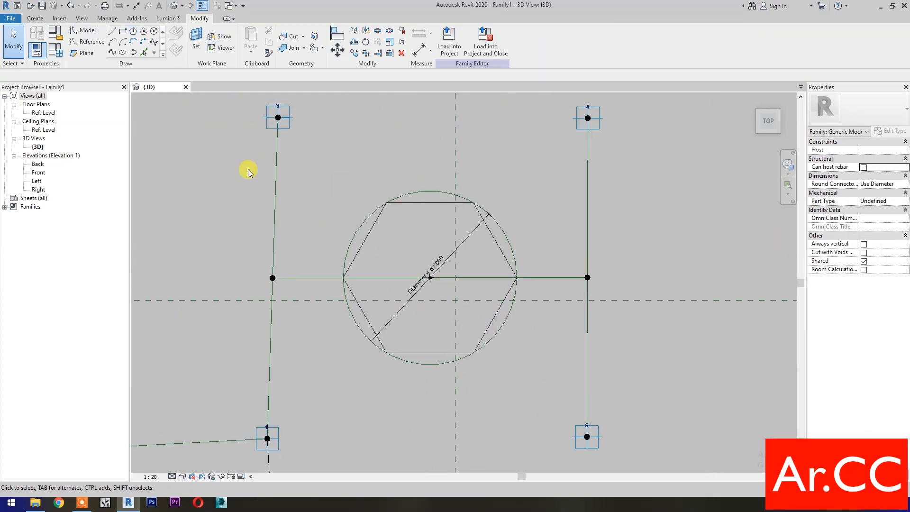
{"action": "left_click", "coordinate": [154, 53]}
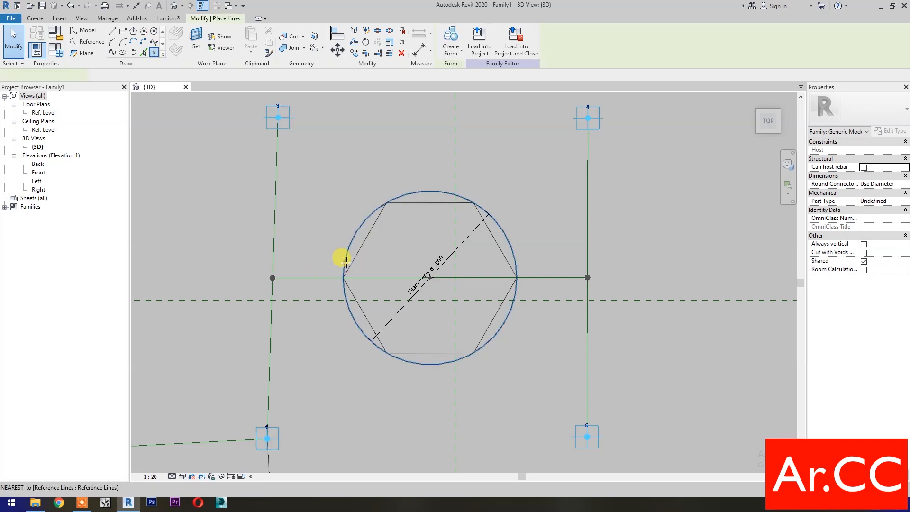
{"action": "left_click", "coordinate": [398, 196]}
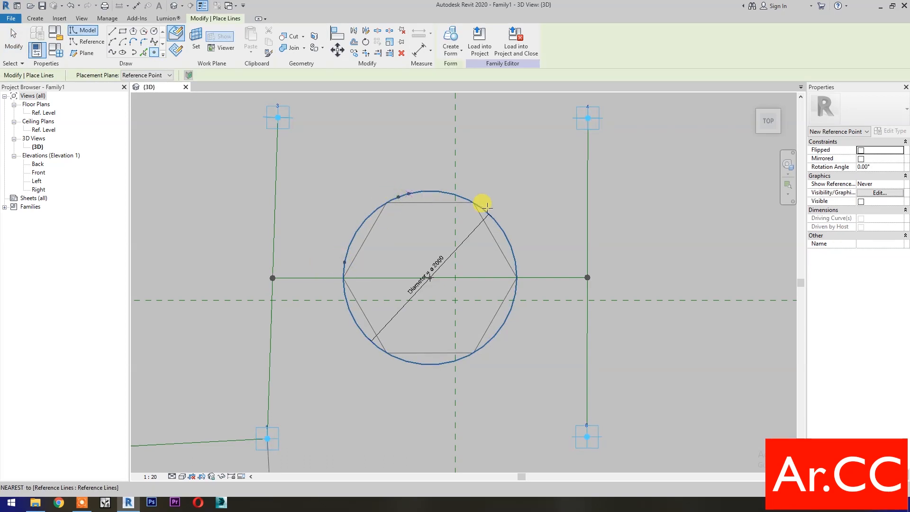
{"action": "left_click", "coordinate": [485, 211]}
{"action": "left_click", "coordinate": [516, 290]}
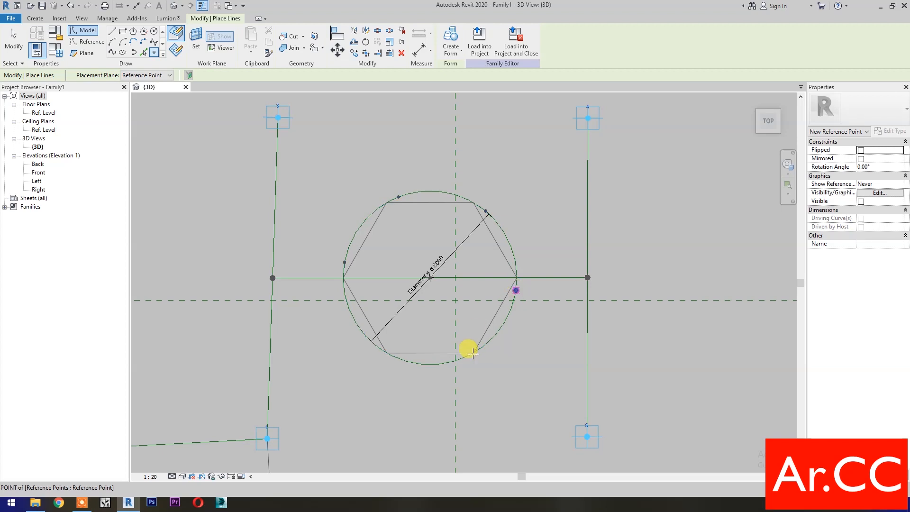
{"action": "left_click", "coordinate": [458, 359]}
{"action": "left_click", "coordinate": [374, 342]}
{"action": "key", "text": "Escape"}
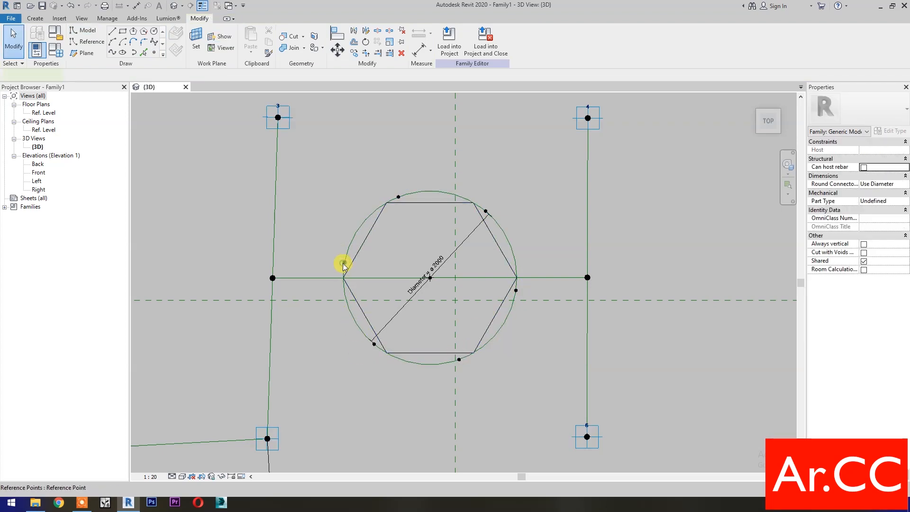
Step: Host the circle points near the hexagon's left and upper-left corners by intersection with the adjacent hexagon sides
{"action": "left_click", "coordinate": [344, 263]}
{"action": "left_click", "coordinate": [243, 75]}
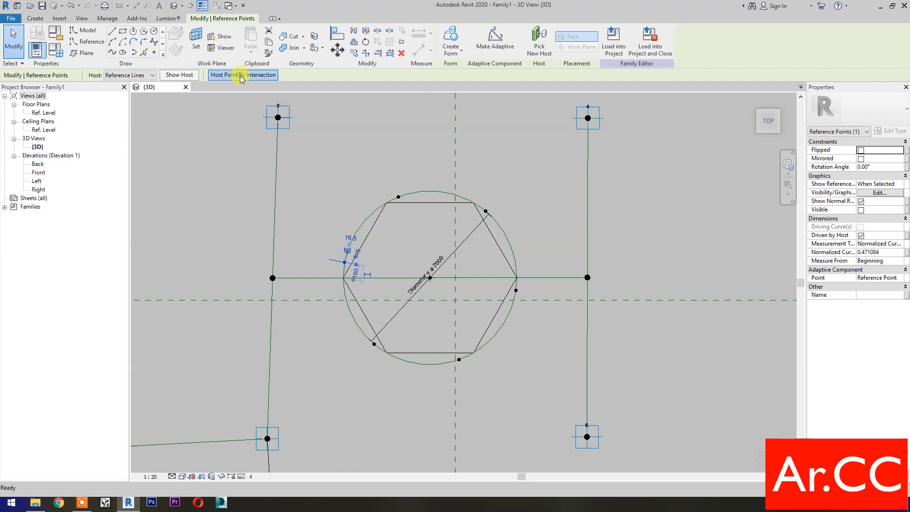
{"action": "left_click", "coordinate": [360, 236]}
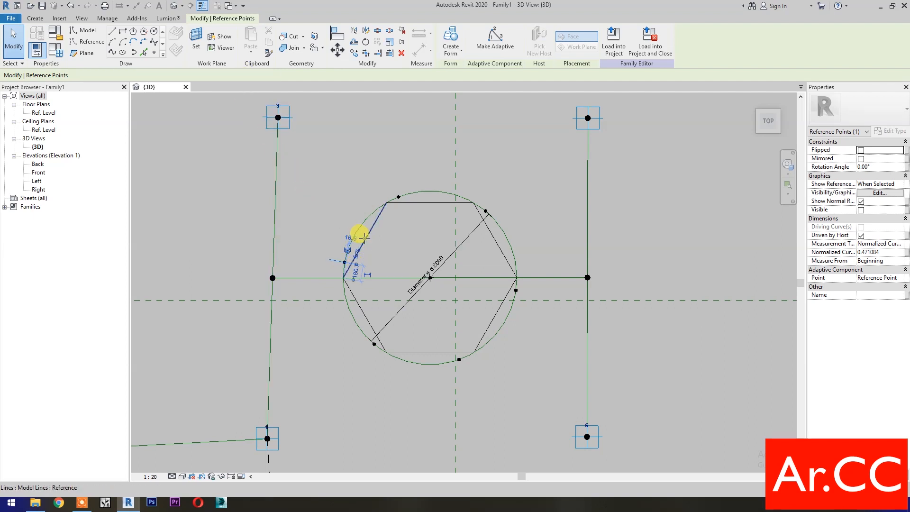
{"action": "left_click", "coordinate": [377, 175]}
{"action": "left_click", "coordinate": [400, 197]}
{"action": "left_click", "coordinate": [242, 76]}
{"action": "left_click", "coordinate": [417, 198]}
{"action": "left_click", "coordinate": [401, 156]}
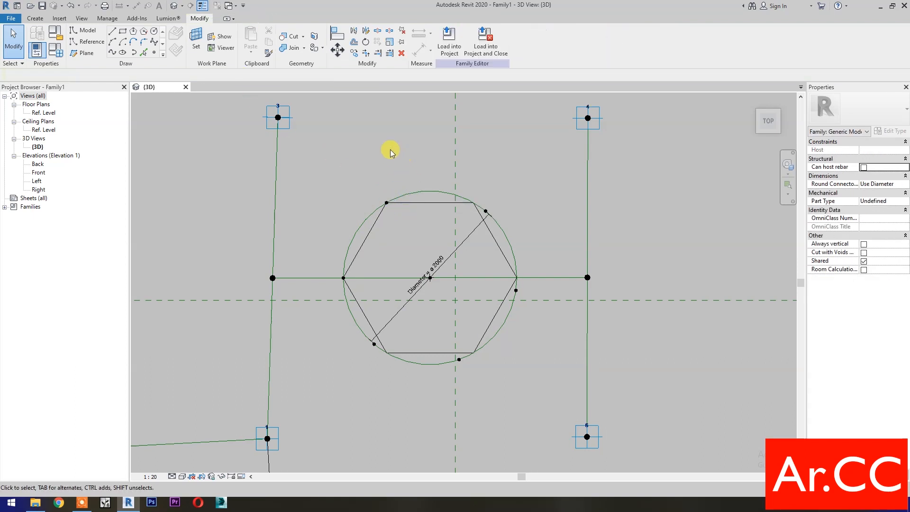
Step: Host the circle points near the hexagon's upper-right and right corners by intersection with the adjacent hexagon sides
{"action": "left_click", "coordinate": [484, 210]}
{"action": "left_click", "coordinate": [266, 79]}
{"action": "left_click", "coordinate": [493, 240]}
{"action": "left_click", "coordinate": [534, 243]}
{"action": "left_click", "coordinate": [514, 290]}
{"action": "left_click", "coordinate": [242, 75]}
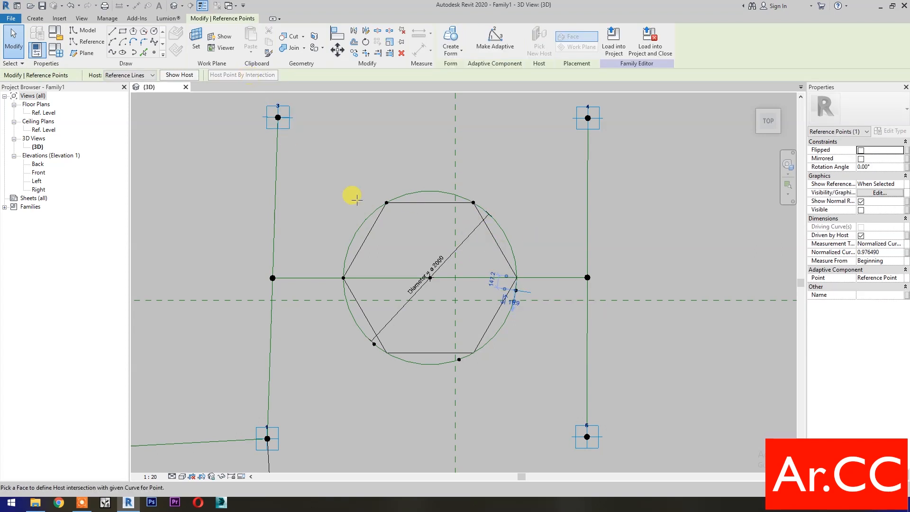
{"action": "left_click", "coordinate": [489, 324]}
{"action": "left_click", "coordinate": [515, 341]}
Step: Host the circle points near the hexagon's two lower corners by intersection with the adjacent hexagon sides
{"action": "left_click", "coordinate": [458, 360]}
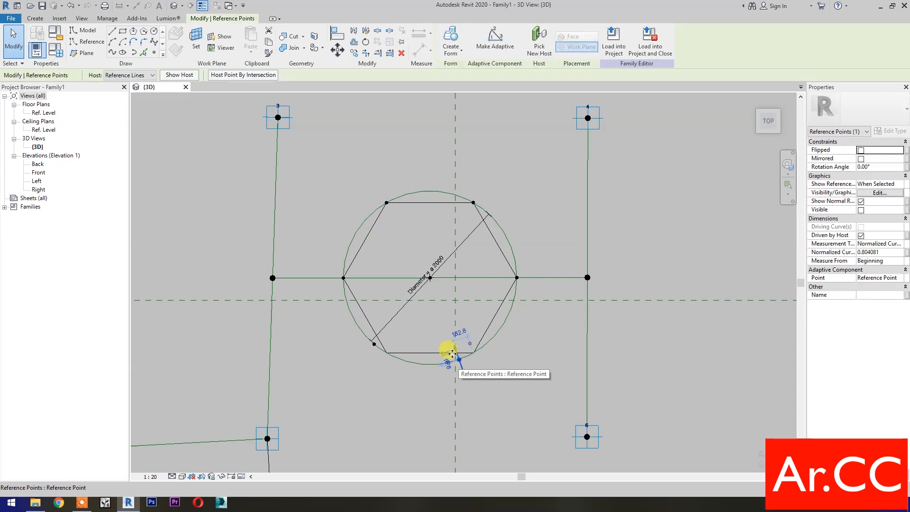
{"action": "left_click", "coordinate": [240, 74]}
{"action": "left_click", "coordinate": [377, 351]}
{"action": "left_click", "coordinate": [374, 344]}
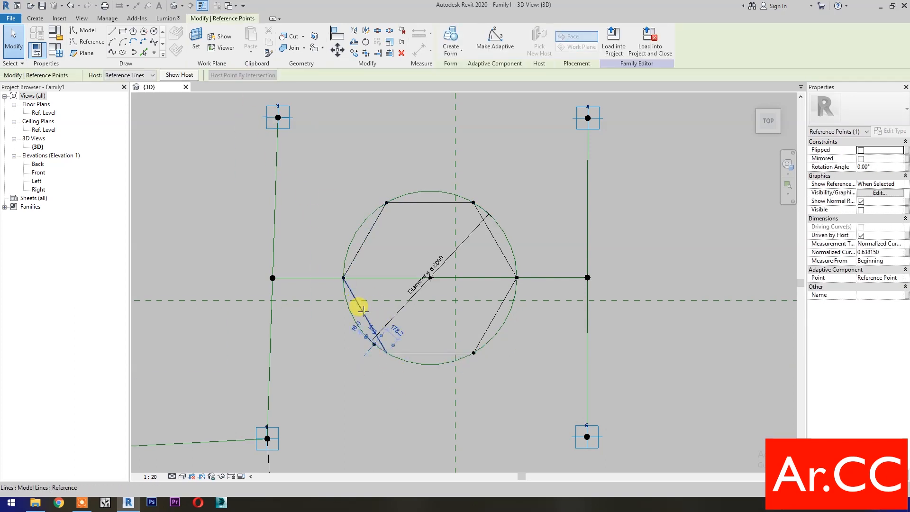
{"action": "left_click", "coordinate": [418, 404]}
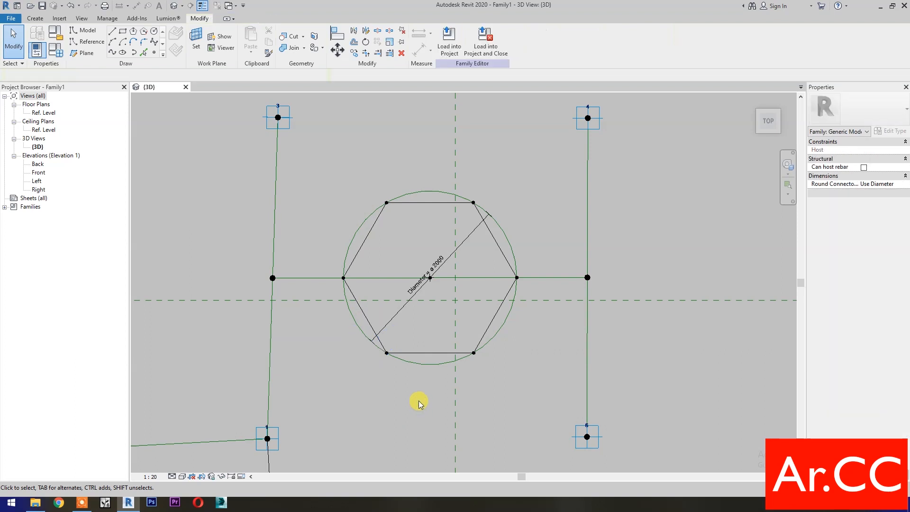
Step: Delete the chain of hexagon lines inside the reference circle and switch from the top view to an isometric 3D view
{"action": "left_click", "coordinate": [422, 354]}
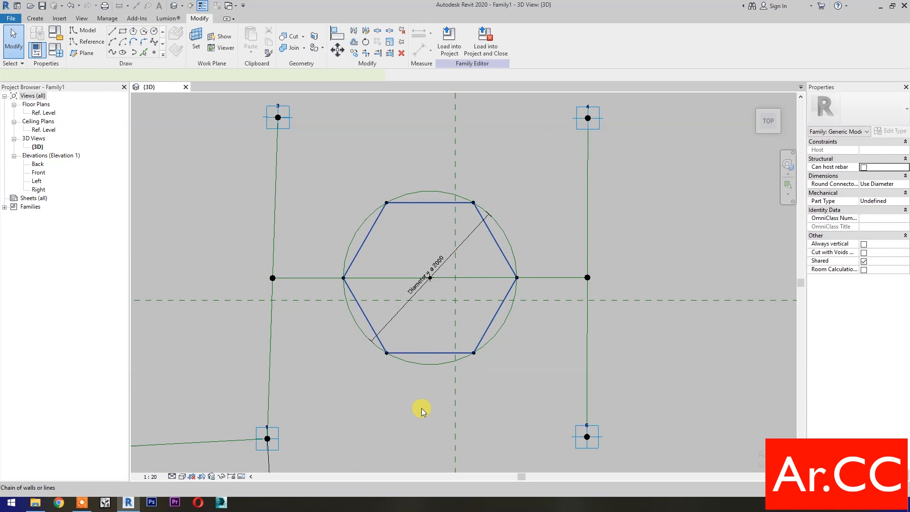
{"action": "key", "text": "Delete"}
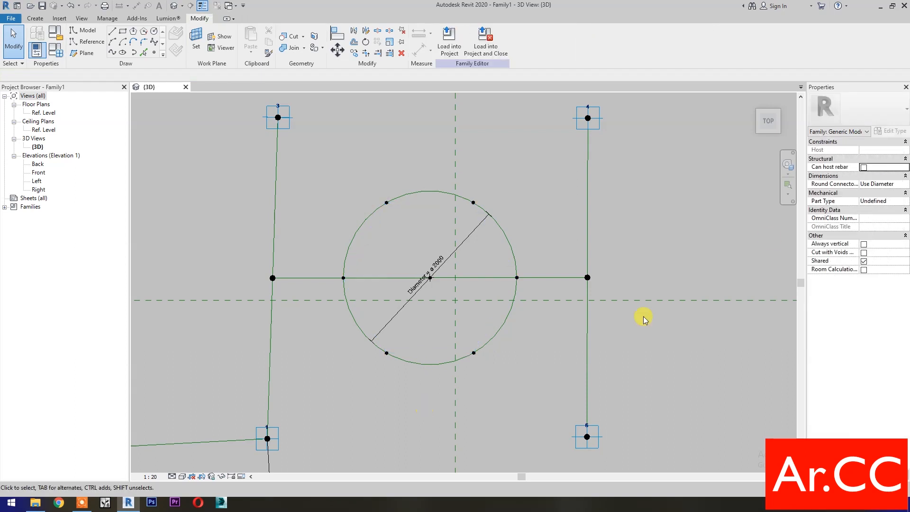
{"action": "left_click", "coordinate": [779, 133]}
{"action": "scroll", "coordinate": [469, 331], "scroll_direction": "up", "scroll_amount": 3}
{"action": "middle_click_drag", "start_coordinate": [475, 295], "coordinate": [514, 459]}
{"action": "scroll", "coordinate": [513, 459], "scroll_direction": "up", "scroll_amount": 1}
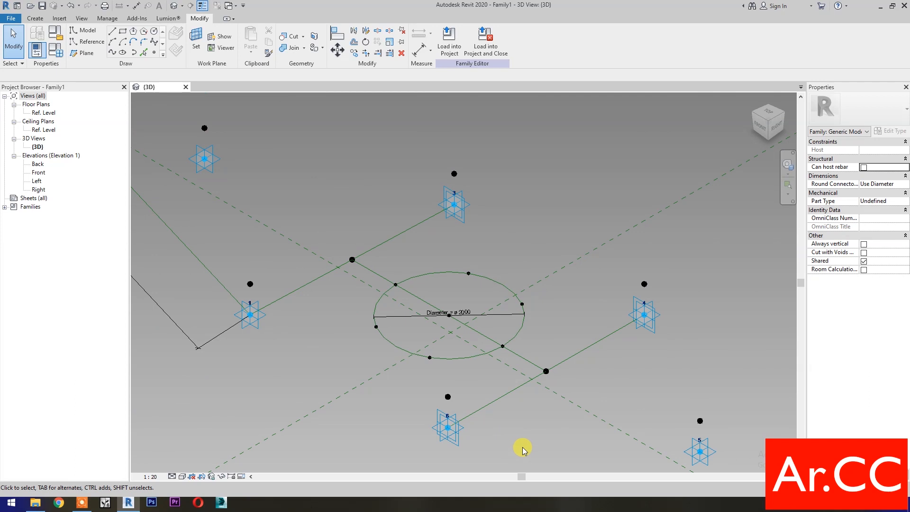
Step: Connect adaptive point 1 and the point above it to the nearest circle point with two splines through points, made reference lines
{"action": "left_click_drag", "start_coordinate": [224, 368], "coordinate": [378, 314]}
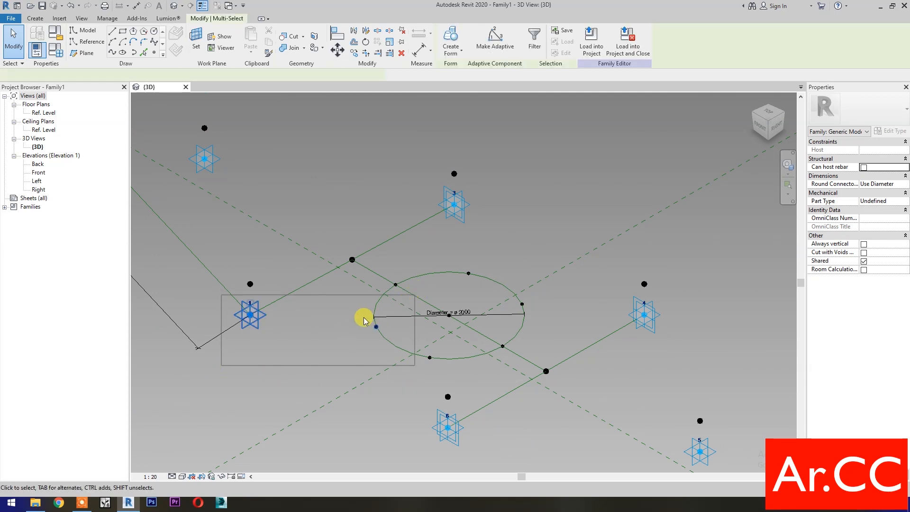
{"action": "left_click", "coordinate": [112, 53]}
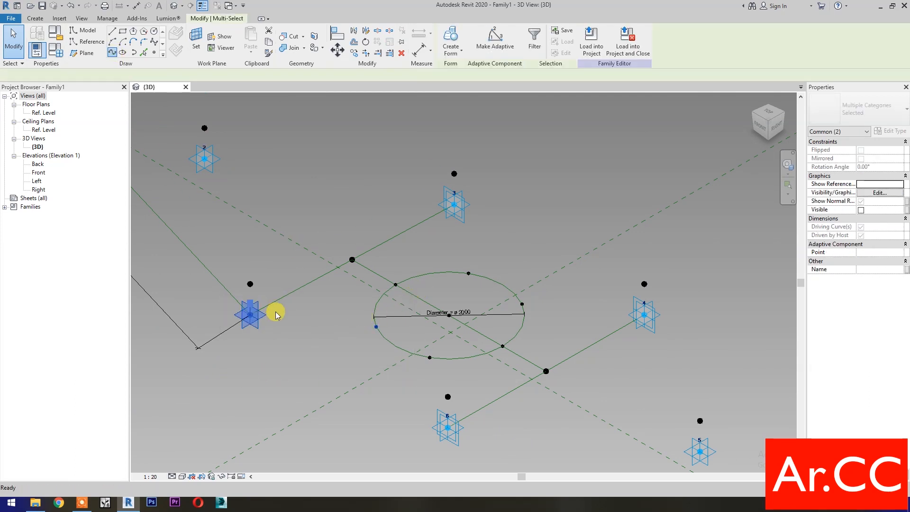
{"action": "left_click", "coordinate": [860, 219]}
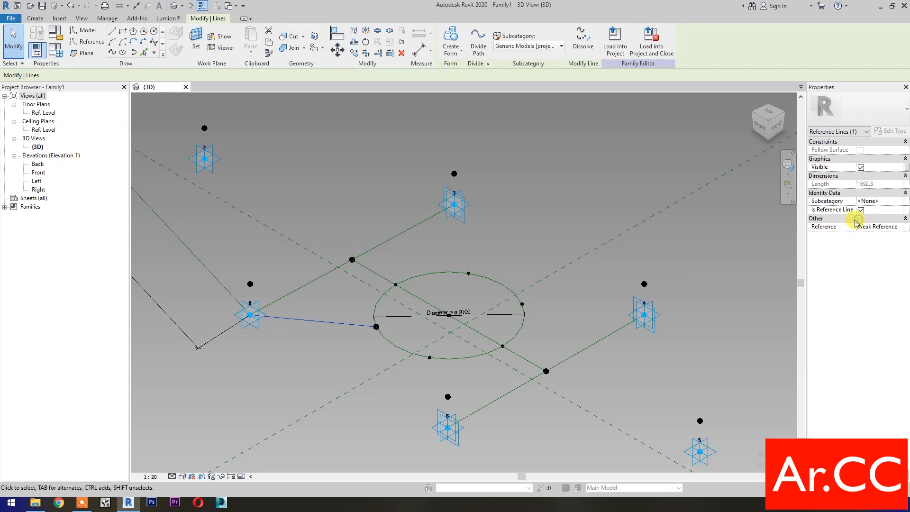
{"action": "left_click_drag", "start_coordinate": [225, 251], "coordinate": [264, 291]}
{"action": "left_click_drag", "start_coordinate": [349, 348], "coordinate": [322, 353], "text": "ctrl"}
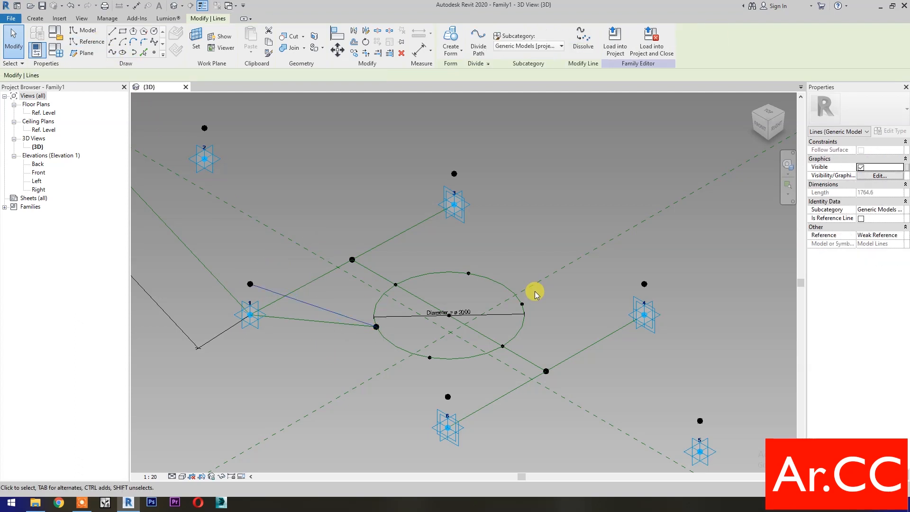
{"action": "left_click", "coordinate": [860, 218]}
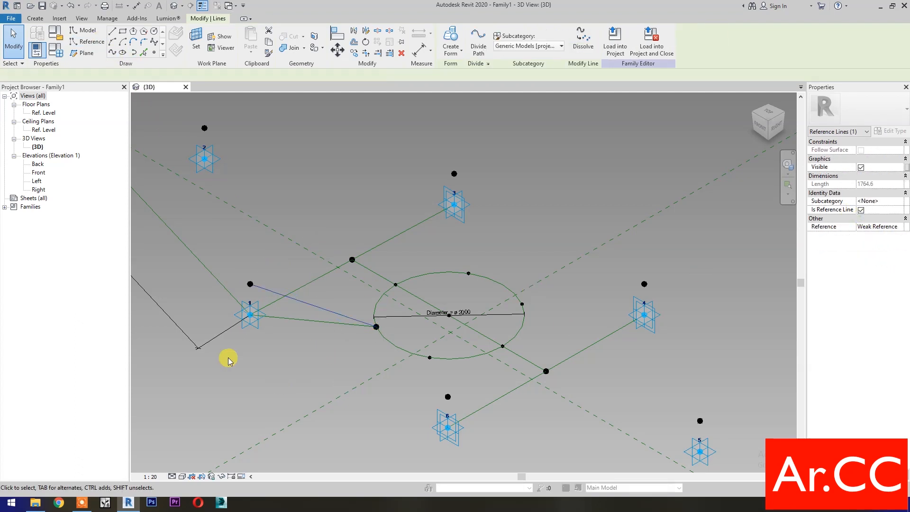
{"action": "left_click", "coordinate": [238, 363]}
Step: Join adaptive points 1 and 2 to the points directly above them with vertical reference lines
{"action": "left_click_drag", "start_coordinate": [238, 362], "coordinate": [270, 274]}
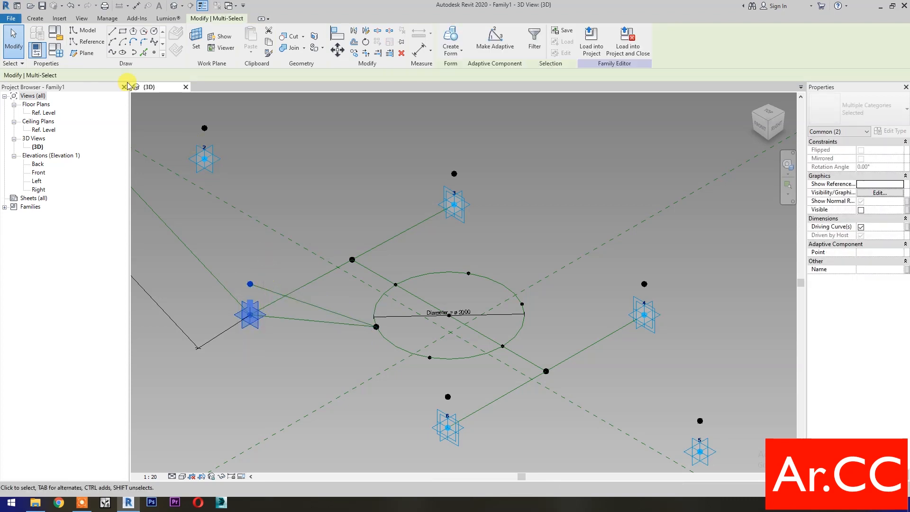
{"action": "left_click", "coordinate": [112, 52]}
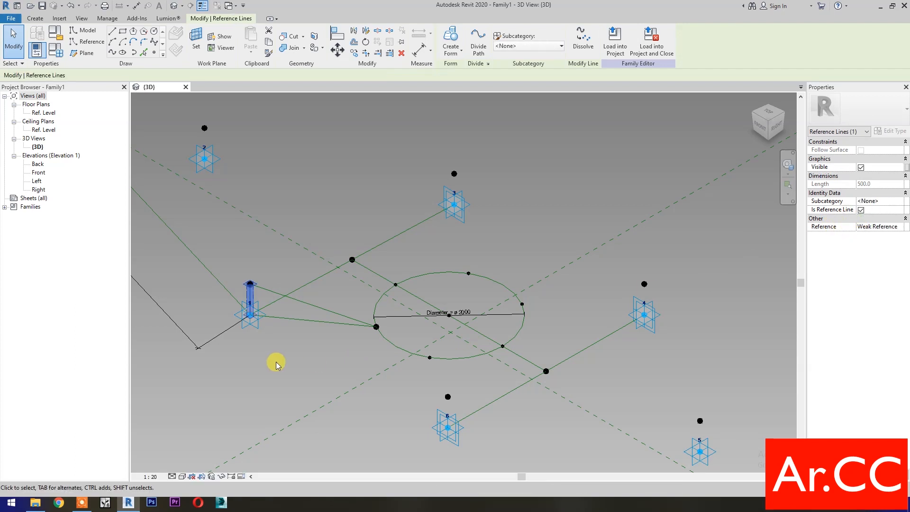
{"action": "left_click_drag", "start_coordinate": [192, 210], "coordinate": [222, 121]}
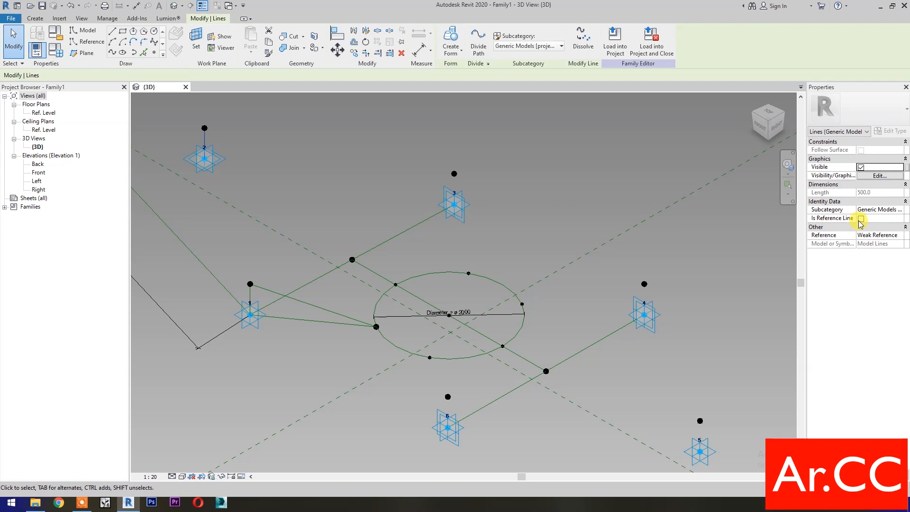
{"action": "left_click", "coordinate": [860, 219]}
{"action": "left_click", "coordinate": [288, 355]}
Step: Connect the point above adaptive point 2, and adaptive point 2 itself, to the nearest circle point with reference lines
{"action": "left_click_drag", "start_coordinate": [182, 114], "coordinate": [265, 138]}
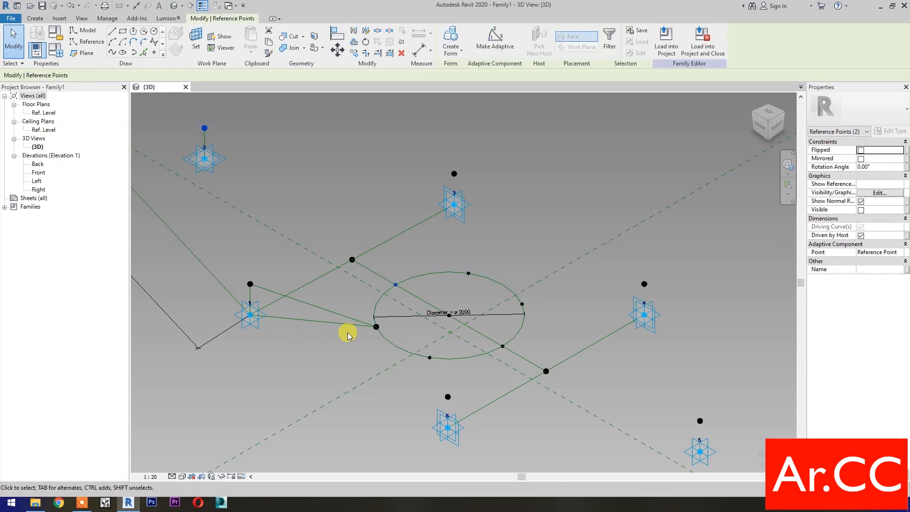
{"action": "left_click", "coordinate": [113, 54]}
{"action": "left_click", "coordinate": [860, 218]}
{"action": "left_click", "coordinate": [281, 344]}
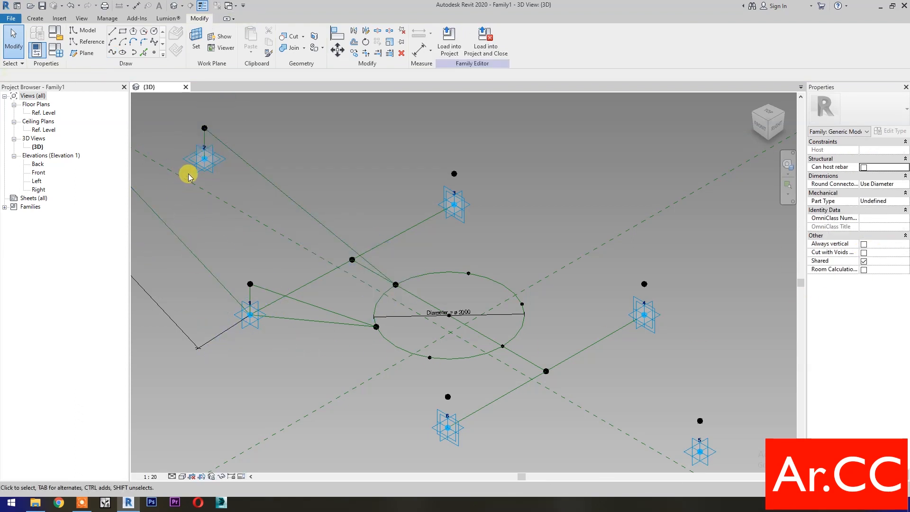
{"action": "left_click", "coordinate": [202, 161]}
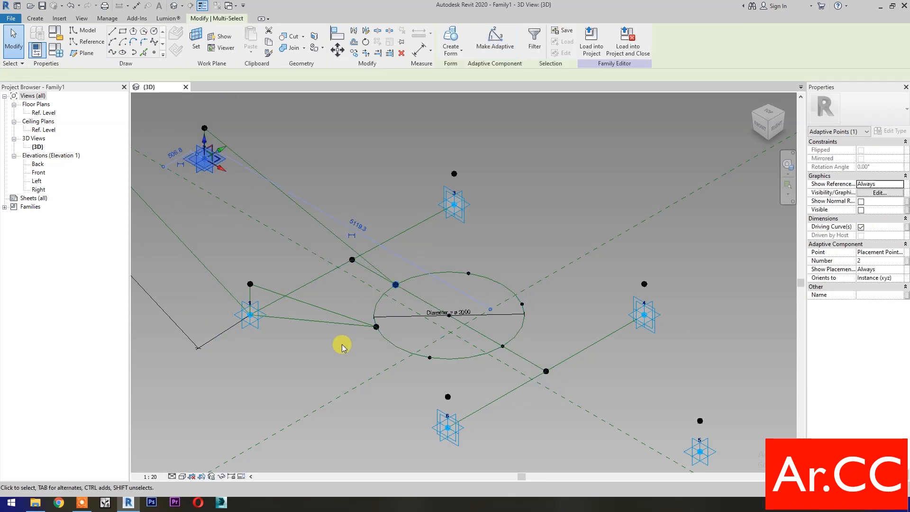
{"action": "left_click", "coordinate": [113, 53]}
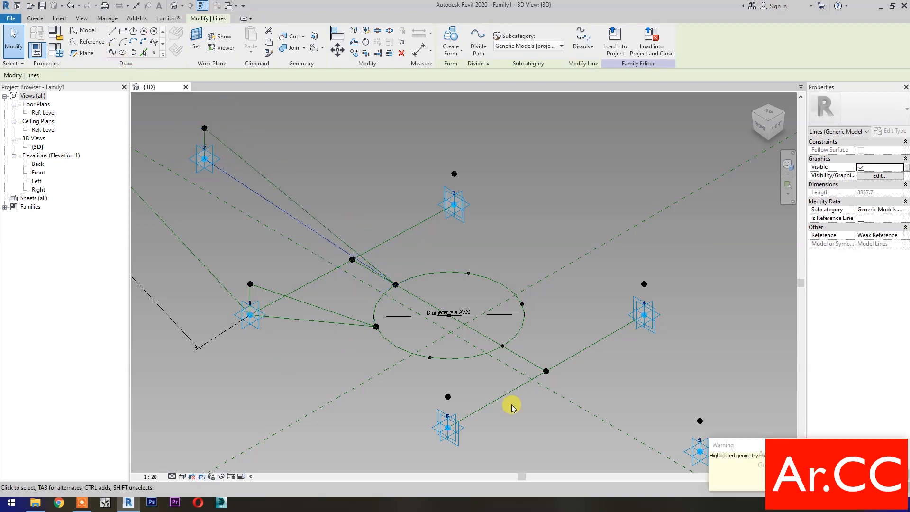
{"action": "left_click", "coordinate": [861, 219]}
{"action": "left_click", "coordinate": [534, 230]}
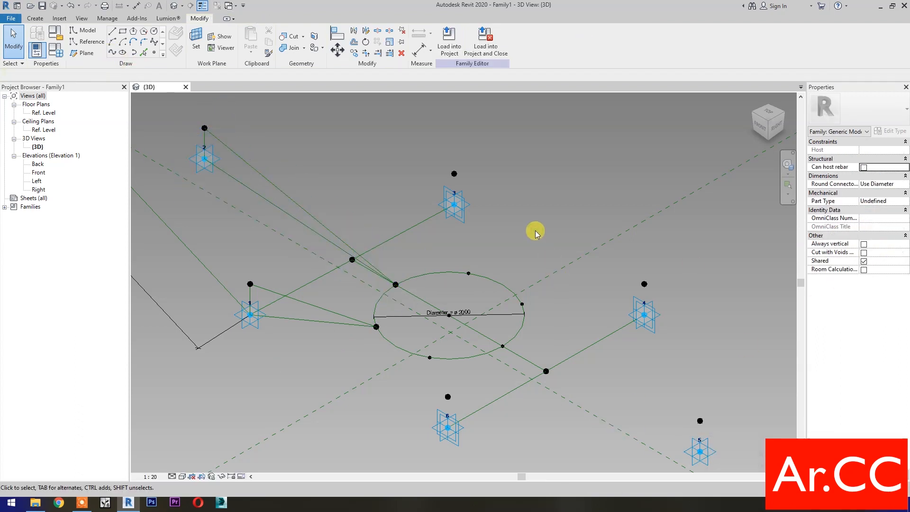
Step: Draw reference lines from adaptive point 3 to the nearest circle point and to the point directly above it
{"action": "left_click", "coordinate": [462, 212]}
{"action": "left_click", "coordinate": [468, 274], "text": "ctrl"}
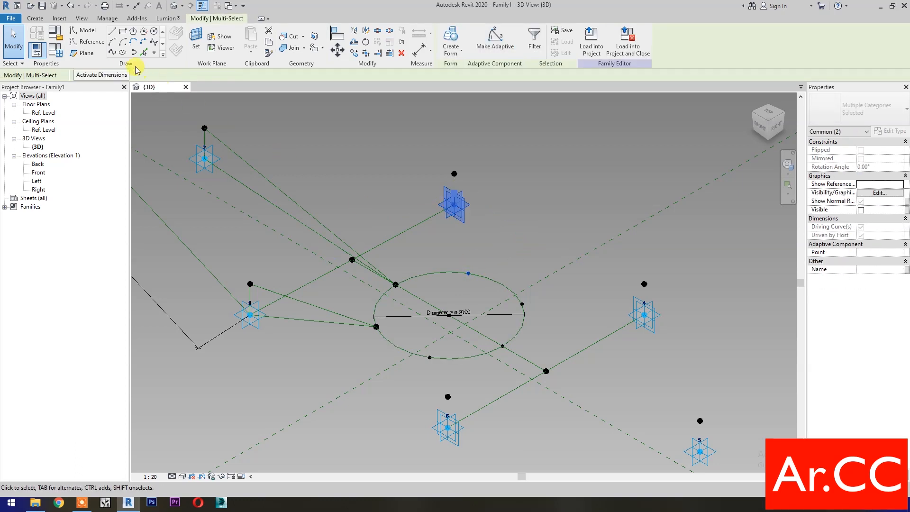
{"action": "left_click", "coordinate": [111, 53]}
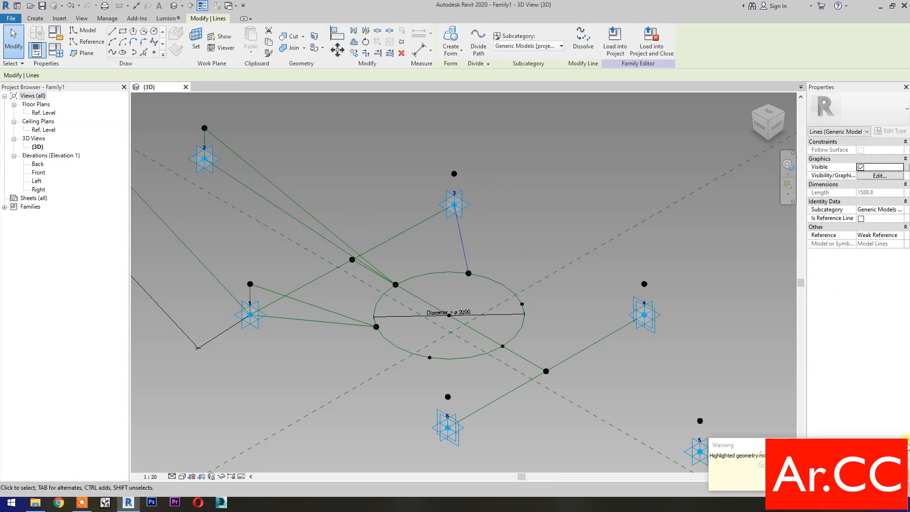
{"action": "left_click", "coordinate": [860, 218]}
{"action": "left_click", "coordinate": [435, 240]}
{"action": "left_click_drag", "start_coordinate": [429, 239], "coordinate": [483, 160]}
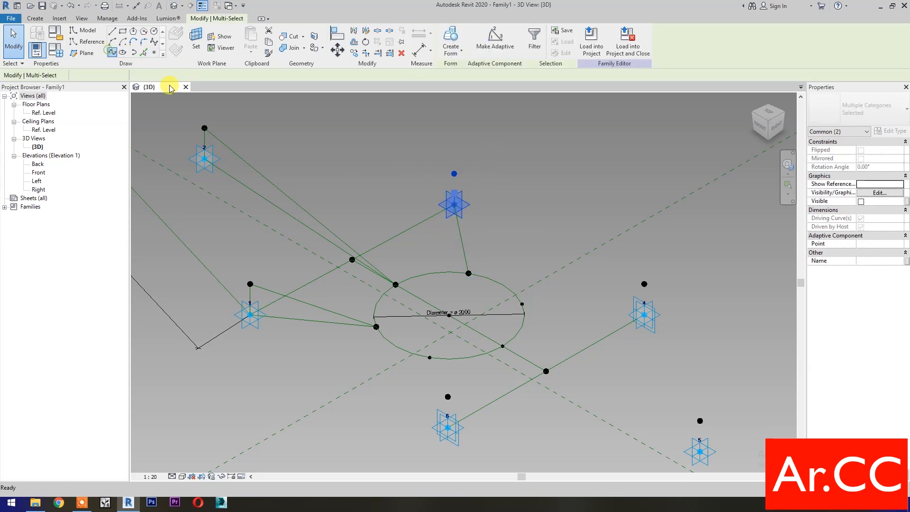
{"action": "left_click", "coordinate": [112, 53]}
{"action": "left_click", "coordinate": [860, 218]}
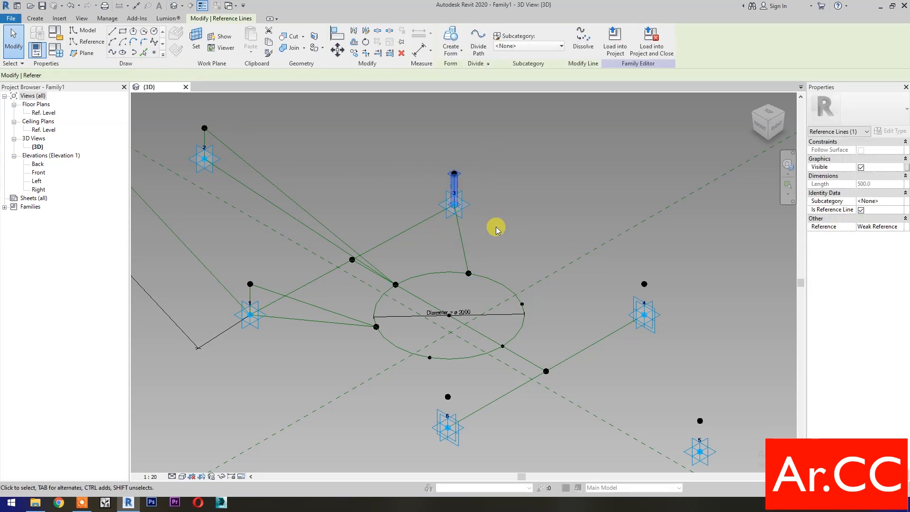
{"action": "key", "text": "Escape"}
Step: Connect the point above adaptive point 3 to the nearest circle point with a spline through points, made a reference line
{"action": "left_click_drag", "start_coordinate": [421, 142], "coordinate": [478, 186]}
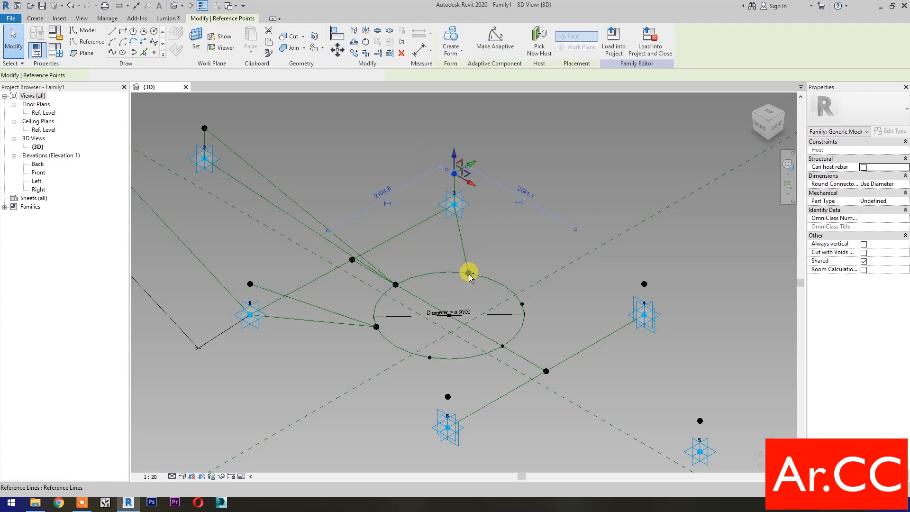
{"action": "left_click", "coordinate": [468, 273], "text": "ctrl"}
{"action": "left_click", "coordinate": [114, 57]}
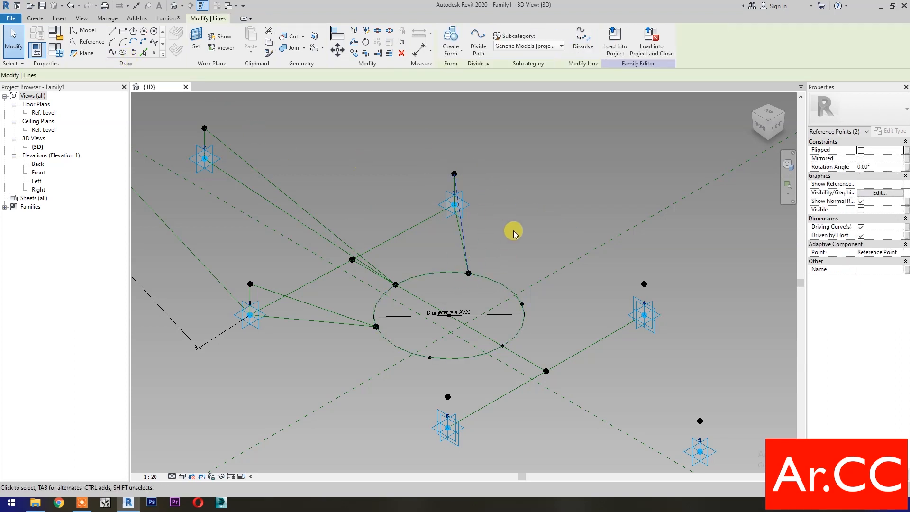
{"action": "left_click", "coordinate": [861, 218]}
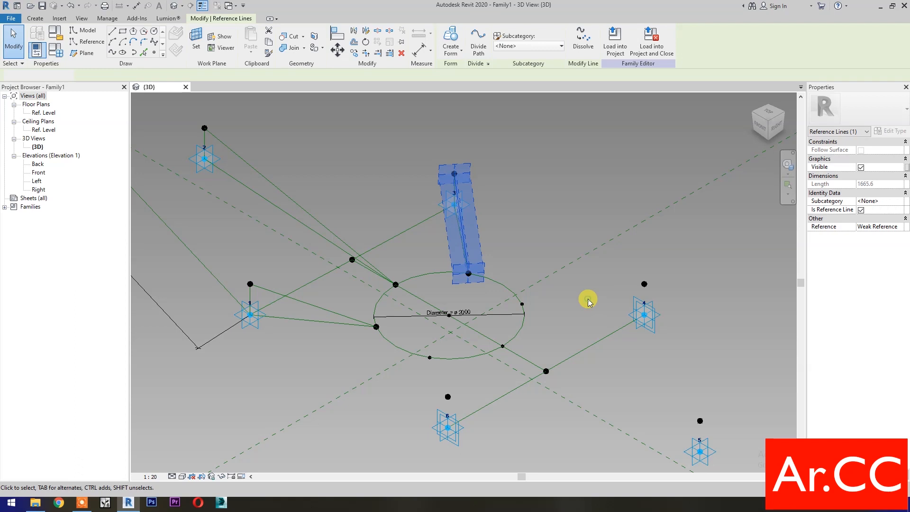
{"action": "key", "text": "Escape"}
Step: Draw reference lines from the point above adaptive point 4 to adaptive point 4 and to the nearest circle point
{"action": "left_click_drag", "start_coordinate": [620, 357], "coordinate": [676, 266]}
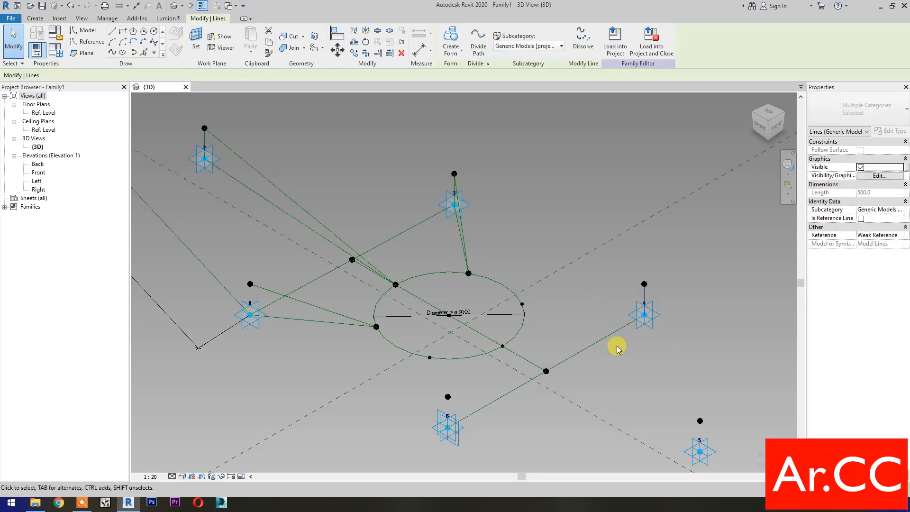
{"action": "left_click", "coordinate": [861, 218]}
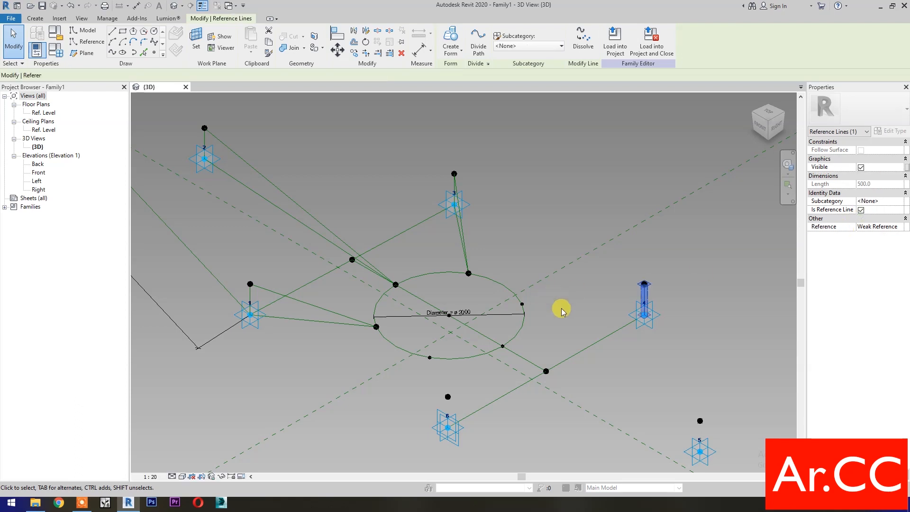
{"action": "left_click", "coordinate": [562, 308]}
{"action": "left_click_drag", "start_coordinate": [496, 243], "coordinate": [538, 314]}
{"action": "left_click_drag", "start_coordinate": [677, 264], "coordinate": [724, 284], "text": "ctrl"}
{"action": "left_click", "coordinate": [113, 53]}
{"action": "left_click", "coordinate": [861, 220]}
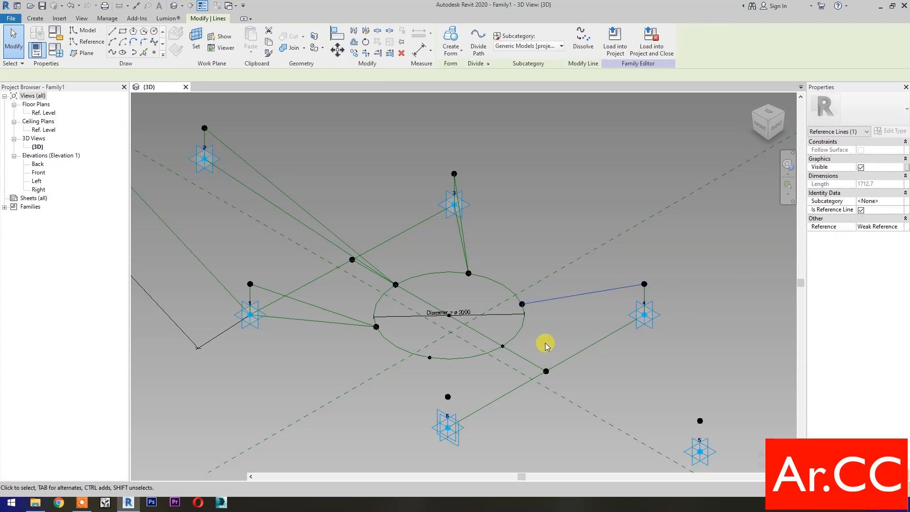
Step: Connect adaptive point 4 to the nearest circle point with a spline through points, made a reference line
{"action": "left_click", "coordinate": [645, 322]}
{"action": "left_click", "coordinate": [522, 306], "text": "ctrl"}
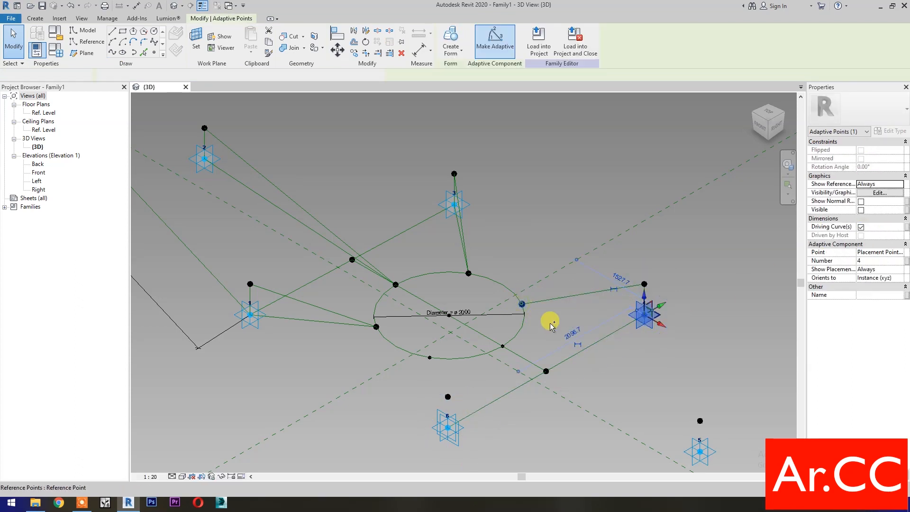
{"action": "left_click", "coordinate": [112, 54]}
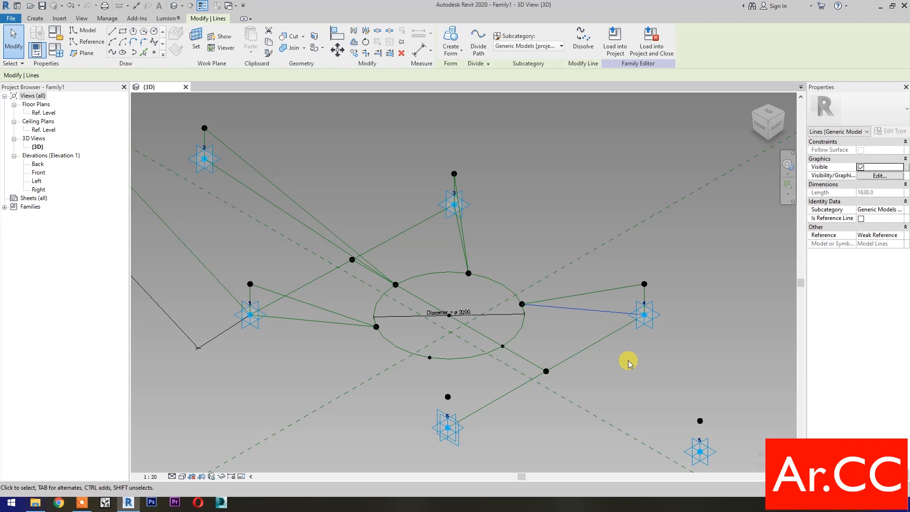
{"action": "left_click", "coordinate": [860, 218]}
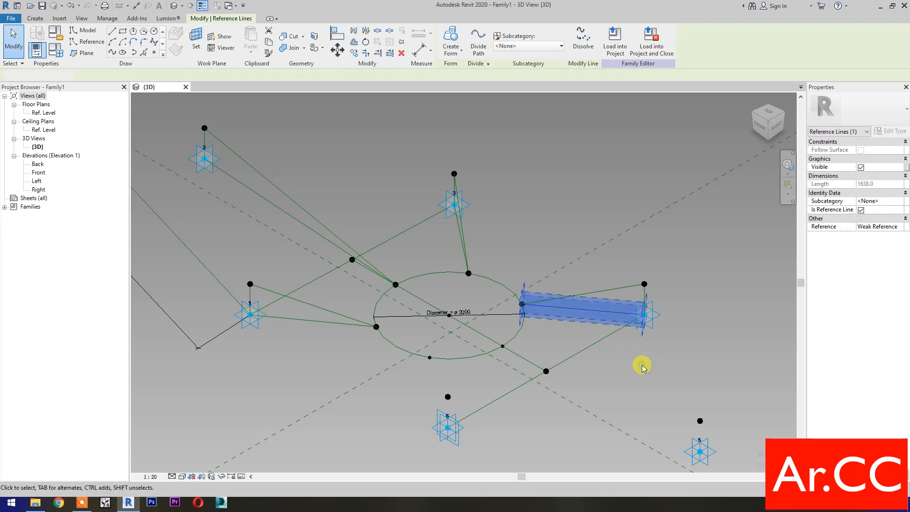
{"action": "left_click", "coordinate": [641, 367]}
Step: Join adaptive point 5 to the point directly above it with a vertical reference line
{"action": "left_click_drag", "start_coordinate": [677, 388], "coordinate": [721, 467]}
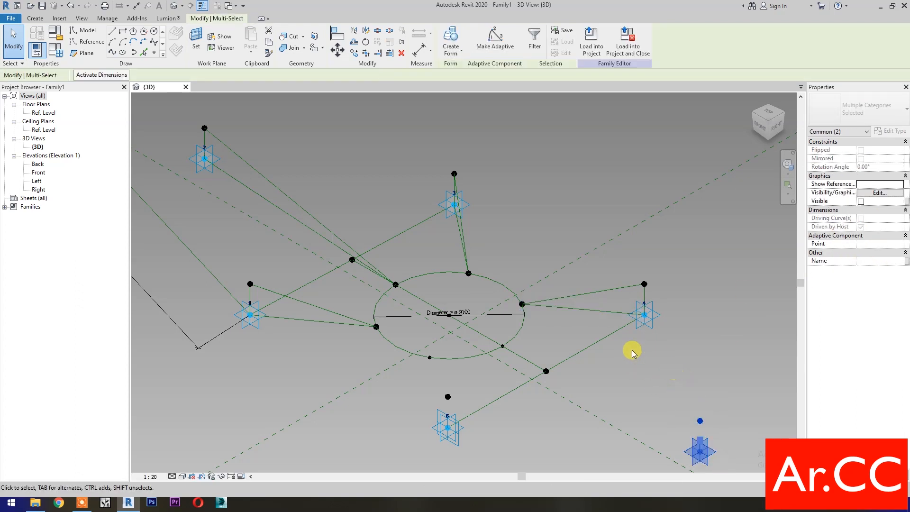
{"action": "left_click", "coordinate": [112, 53]}
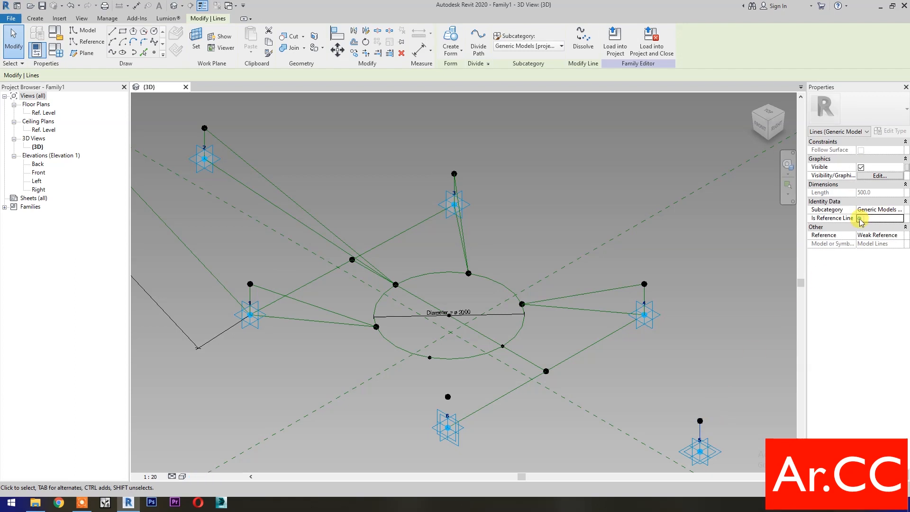
{"action": "left_click", "coordinate": [860, 219]}
Step: Connect adaptive point 5 to the nearest circle point with a spline through points, made a reference line
{"action": "left_click", "coordinate": [699, 454]}
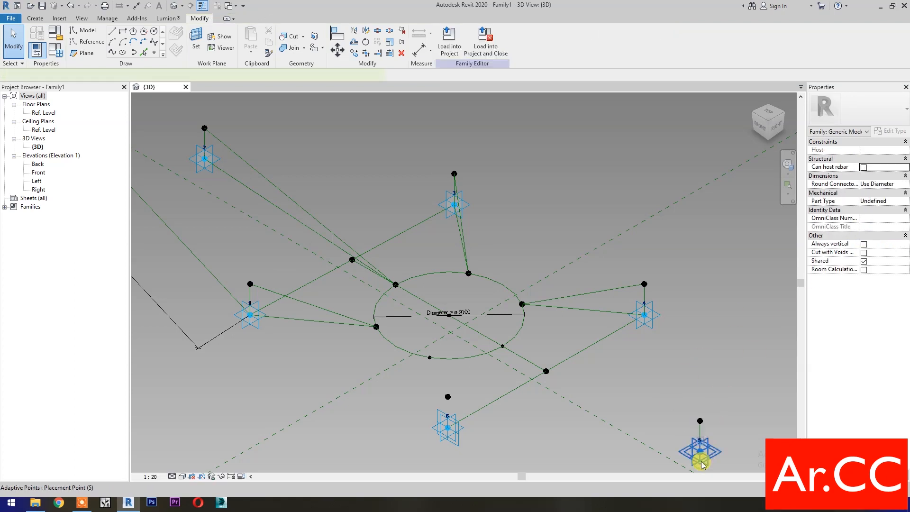
{"action": "left_click", "coordinate": [496, 345], "text": "ctrl"}
{"action": "left_click", "coordinate": [595, 384]}
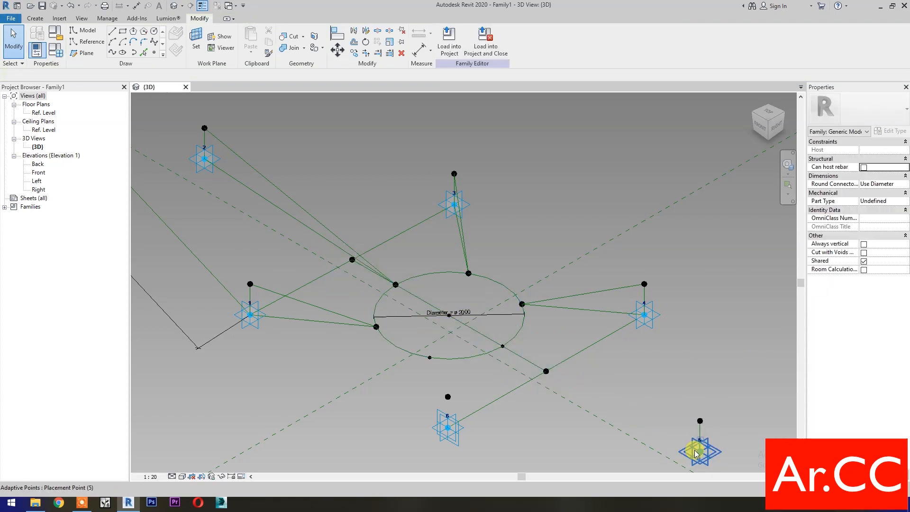
{"action": "left_click", "coordinate": [695, 454]}
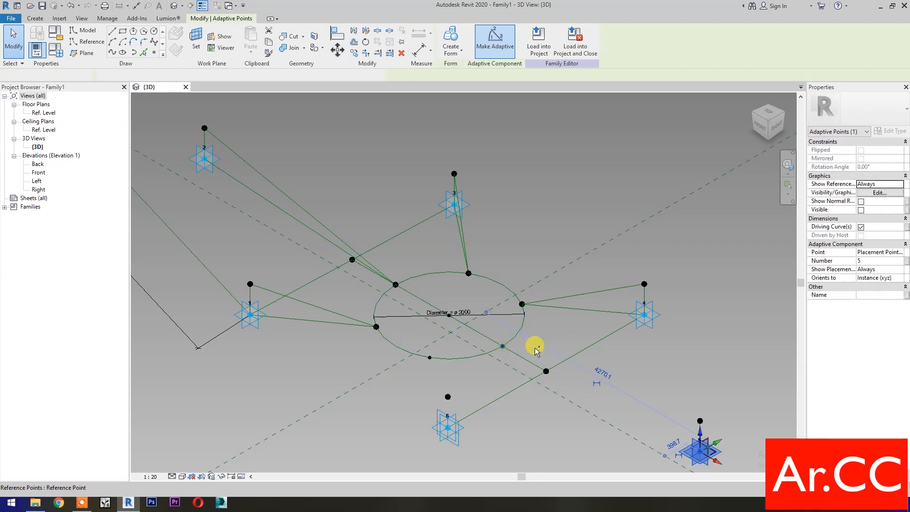
{"action": "left_click", "coordinate": [503, 347], "text": "ctrl"}
{"action": "left_click", "coordinate": [112, 52]}
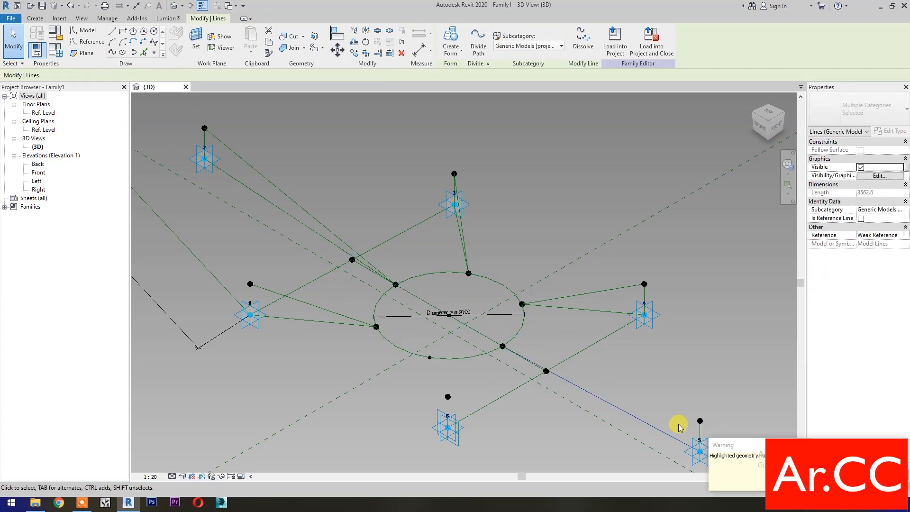
{"action": "left_click", "coordinate": [692, 371]}
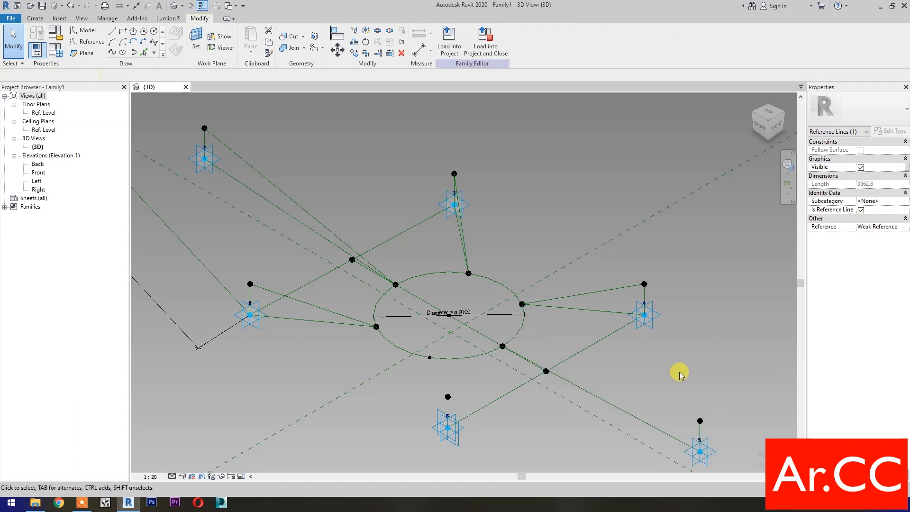
Step: Connect the point above adaptive point 5 to the nearest circle point with a reference line
{"action": "left_click", "coordinate": [502, 346]}
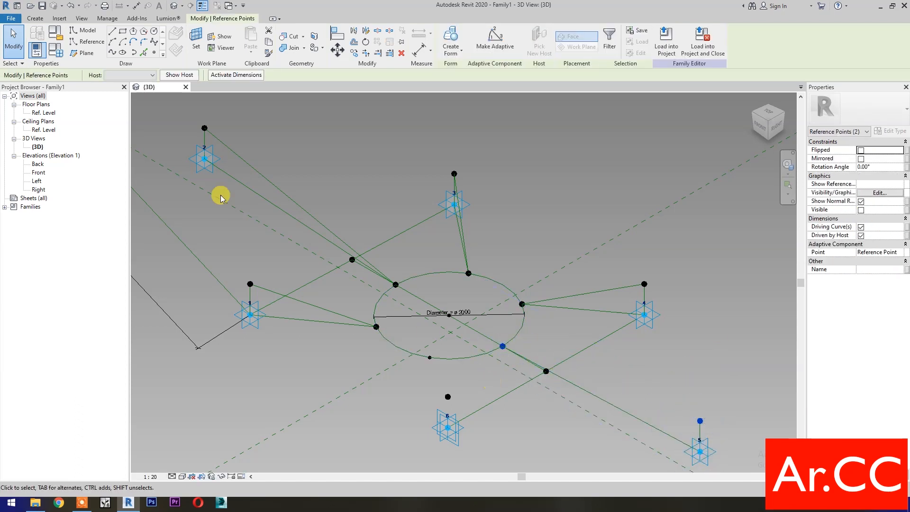
{"action": "left_click", "coordinate": [112, 53]}
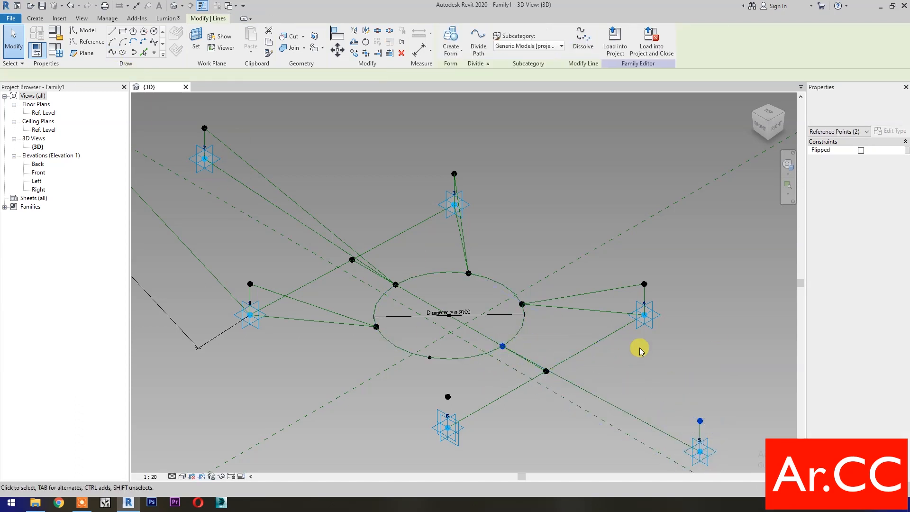
{"action": "left_click", "coordinate": [512, 428]}
Step: Connect the point above adaptive point 6 to the nearest circle point with a spline through points, made a reference line
{"action": "left_click_drag", "start_coordinate": [401, 337], "coordinate": [456, 402]}
{"action": "left_click", "coordinate": [113, 54]}
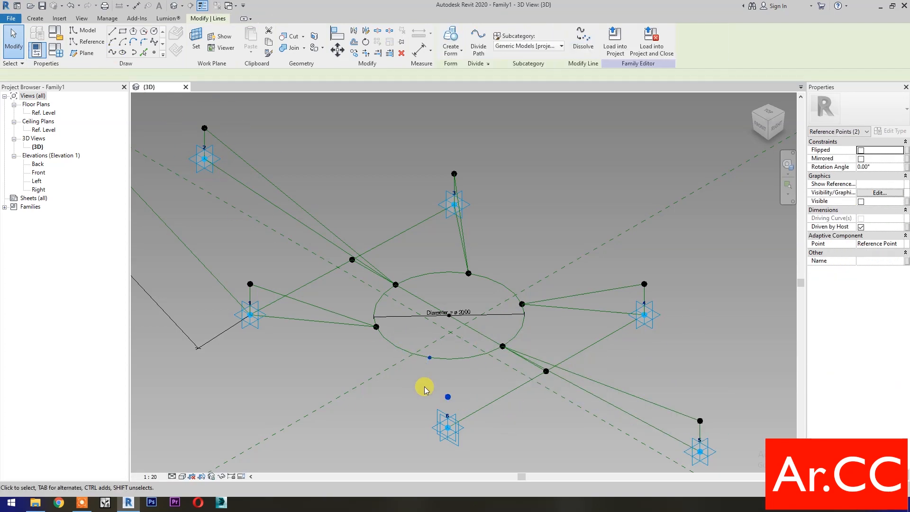
{"action": "left_click", "coordinate": [860, 219]}
{"action": "left_click", "coordinate": [430, 467]}
Step: Join adaptive point 6 to the point directly above it with a vertical reference line
{"action": "left_click_drag", "start_coordinate": [483, 457], "coordinate": [424, 372]}
{"action": "left_click", "coordinate": [113, 54]}
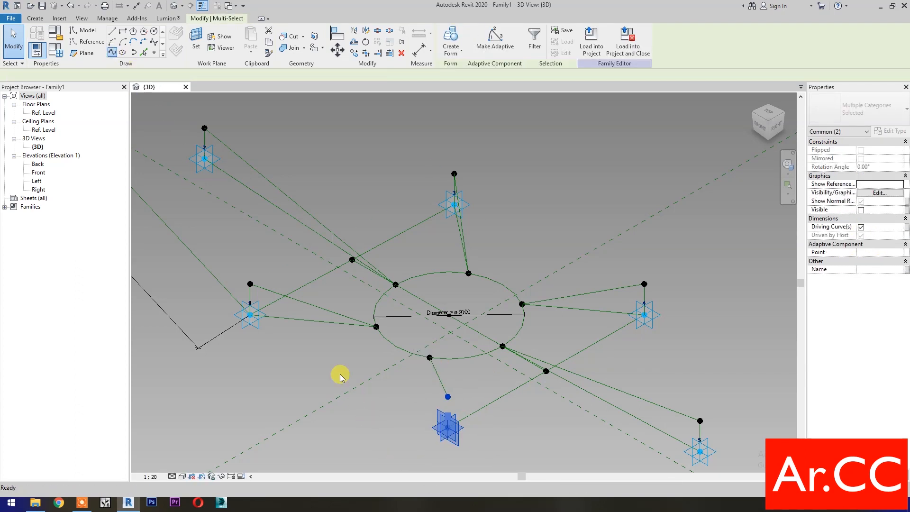
{"action": "left_click", "coordinate": [861, 218]}
{"action": "left_click", "coordinate": [548, 431]}
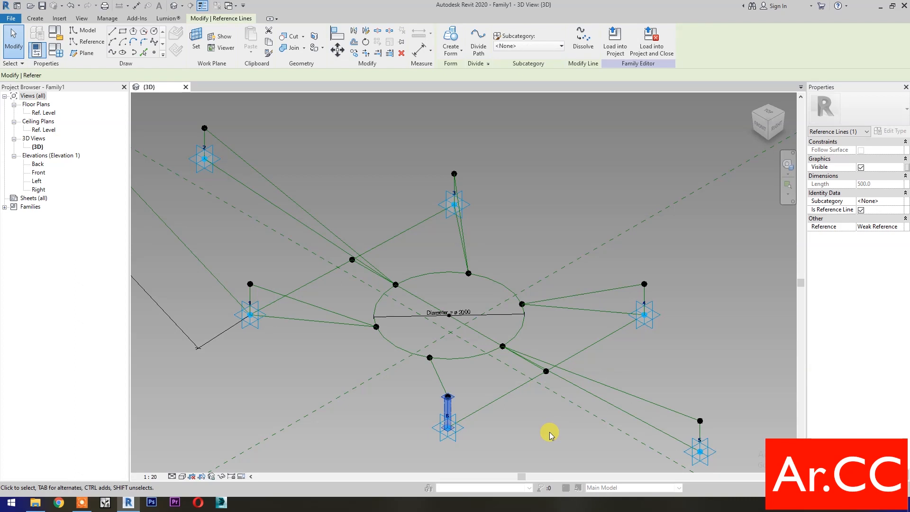
Step: Connect adaptive point 6 to the remaining circle point with a reference line, closing its triangle
{"action": "left_click_drag", "start_coordinate": [397, 406], "coordinate": [475, 454]}
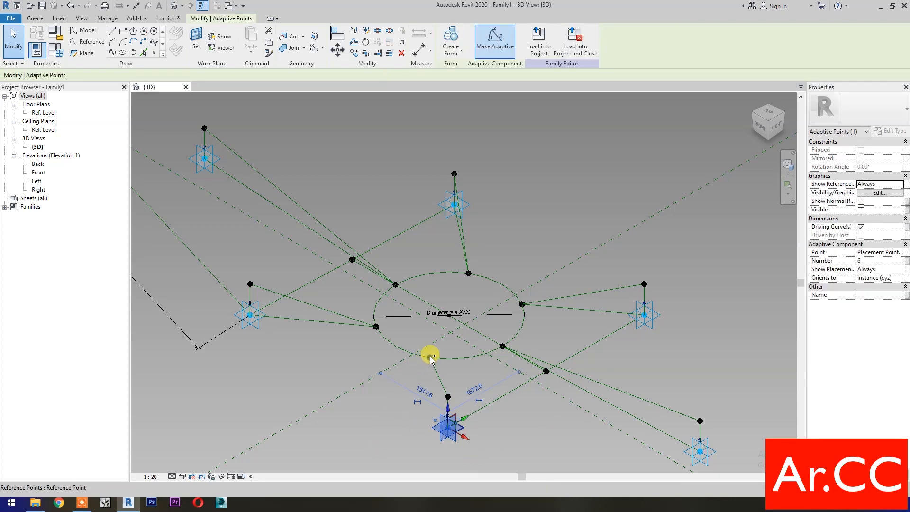
{"action": "left_click", "coordinate": [429, 357], "text": "ctrl"}
{"action": "left_click", "coordinate": [131, 54]}
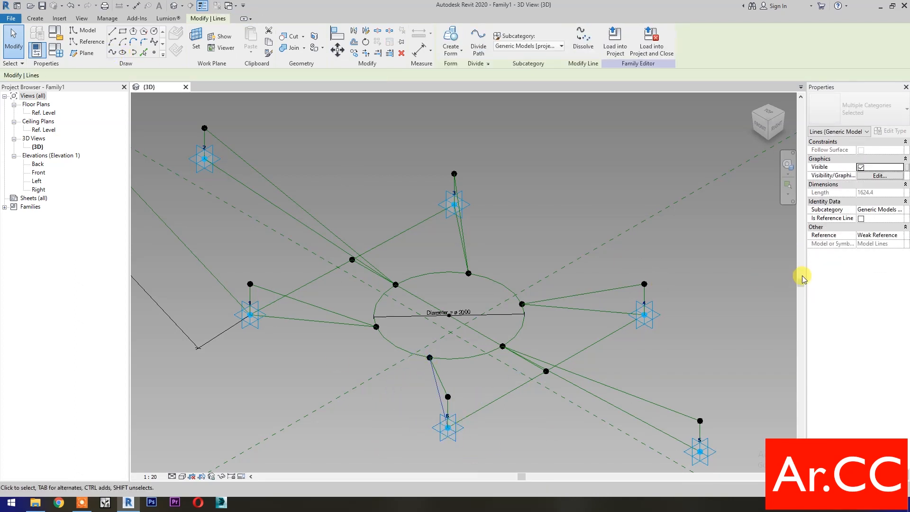
{"action": "left_click", "coordinate": [860, 209]}
{"action": "left_click", "coordinate": [545, 424]}
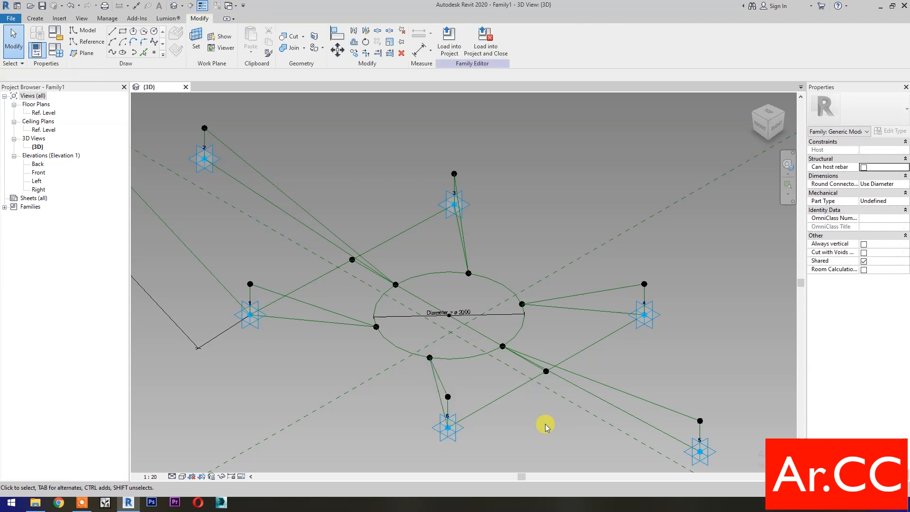
Step: Create a form between the reference-line triangles at adaptive points 1 and 2, selecting each as a chain
{"action": "key", "text": "Tab"}
{"action": "left_click", "coordinate": [300, 295]}
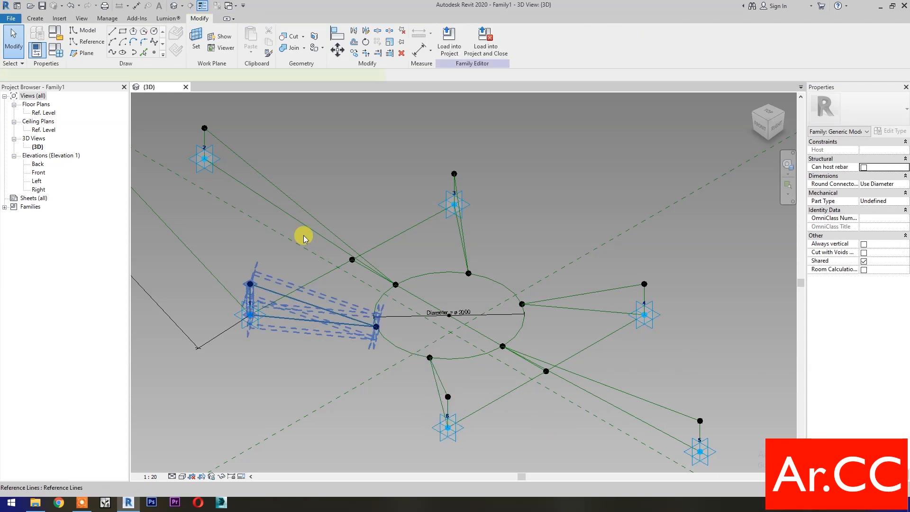
{"action": "key", "text": "Tab"}
{"action": "left_click", "coordinate": [308, 212], "text": "ctrl"}
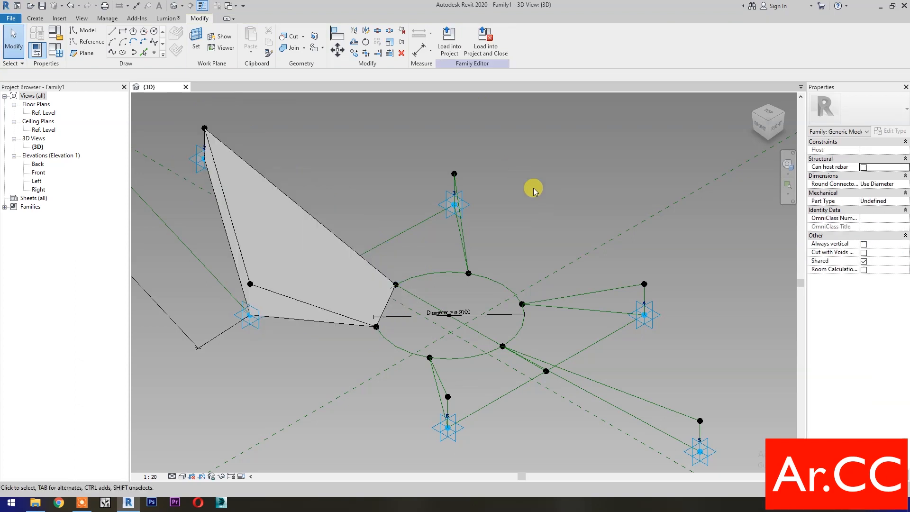
Step: Create a form between the reference-line triangles at adaptive points 2 and 3
{"action": "key", "text": "Tab"}
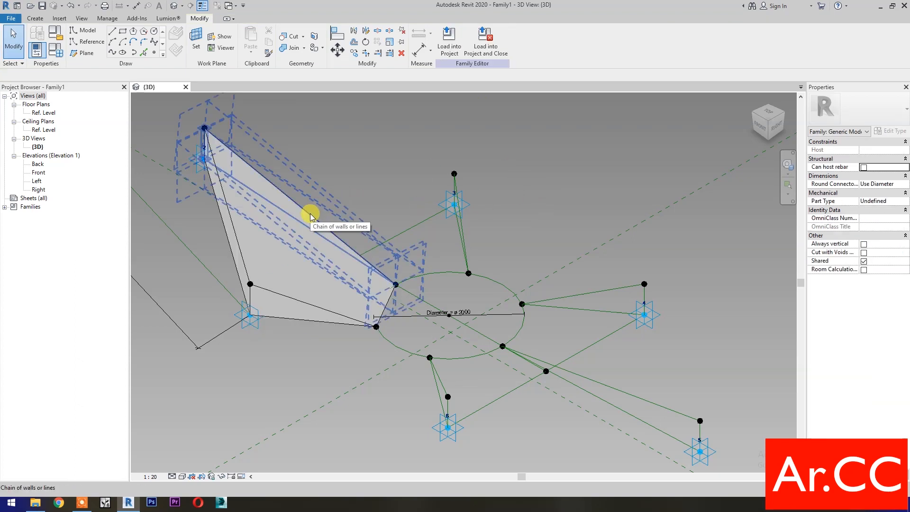
{"action": "left_click", "coordinate": [310, 213]}
{"action": "key", "text": "Tab"}
{"action": "left_click", "coordinate": [467, 242], "text": "ctrl"}
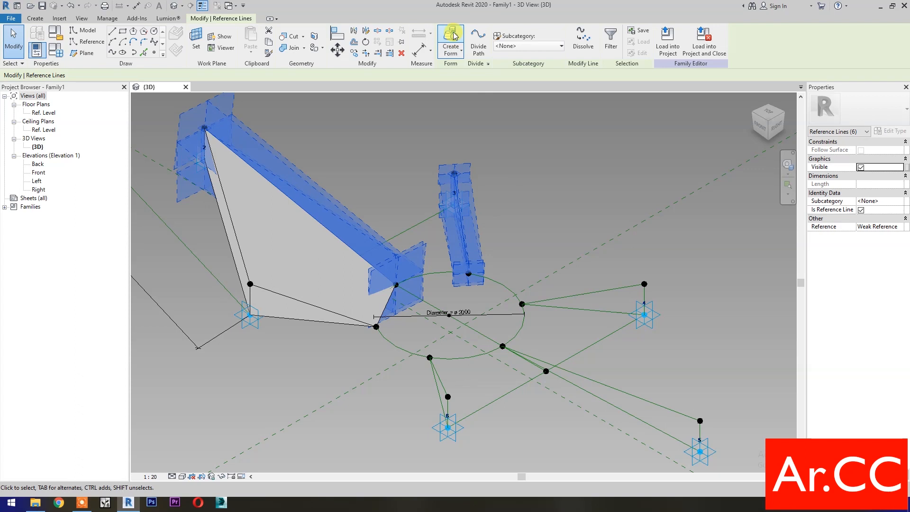
{"action": "key", "text": "c"}
{"action": "key", "text": "f"}
Step: Create a form between the reference-line triangles at adaptive points 3 and 4
{"action": "key", "text": "Tab"}
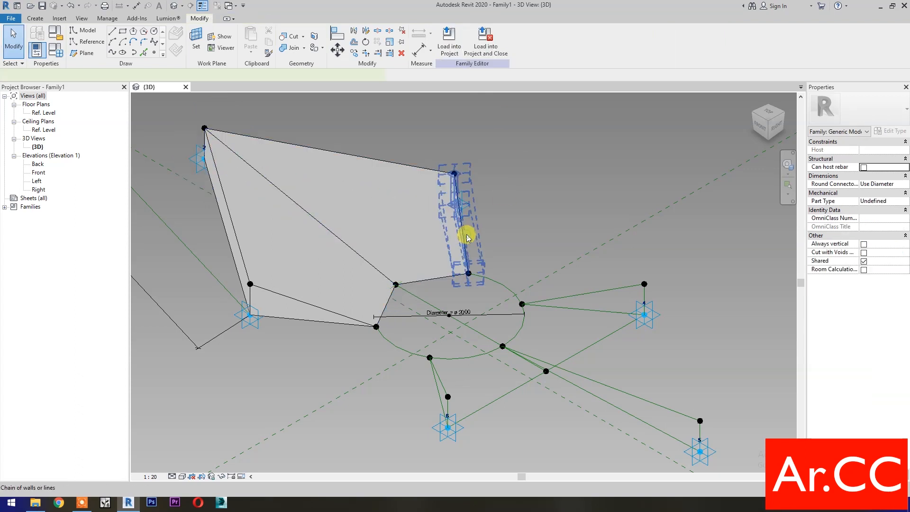
{"action": "left_click", "coordinate": [518, 235]}
{"action": "key", "text": "Tab"}
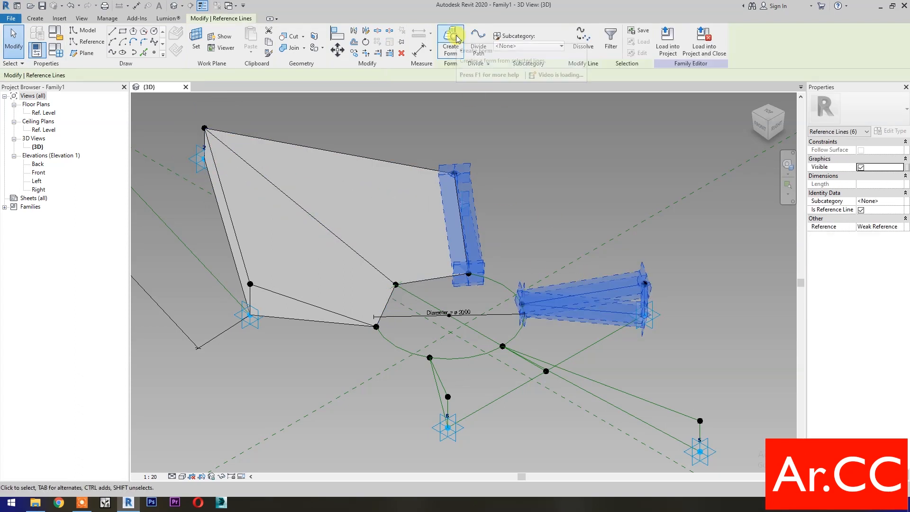
{"action": "left_click", "coordinate": [457, 39]}
Step: Create a form between the reference-line triangles at adaptive points 4 and 5
{"action": "key", "text": "Tab"}
{"action": "left_click", "coordinate": [578, 297]}
{"action": "key", "text": "Tab"}
{"action": "left_click", "coordinate": [633, 399], "text": "ctrl"}
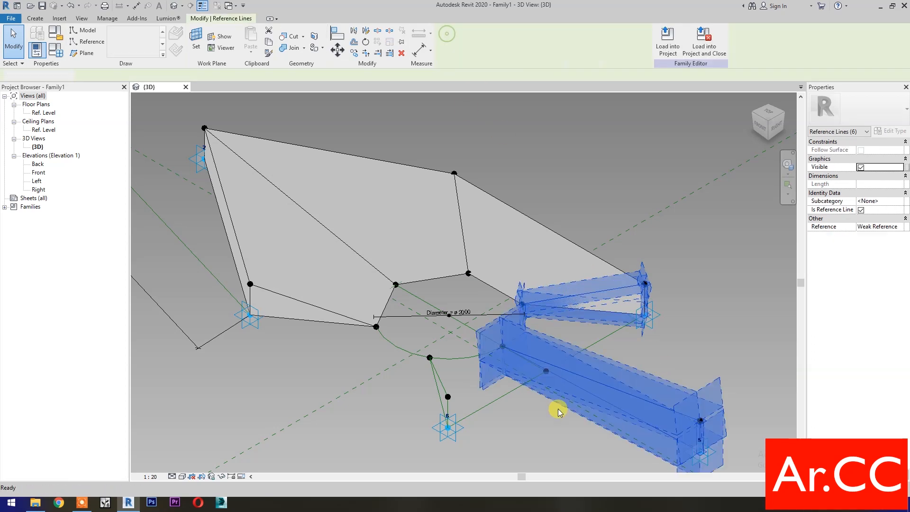
Step: Create a form between the reference-line triangles at adaptive points 5 and 6
{"action": "key", "text": "Tab"}
{"action": "left_click", "coordinate": [631, 399]}
{"action": "key", "text": "Tab"}
{"action": "left_click", "coordinate": [632, 399]}
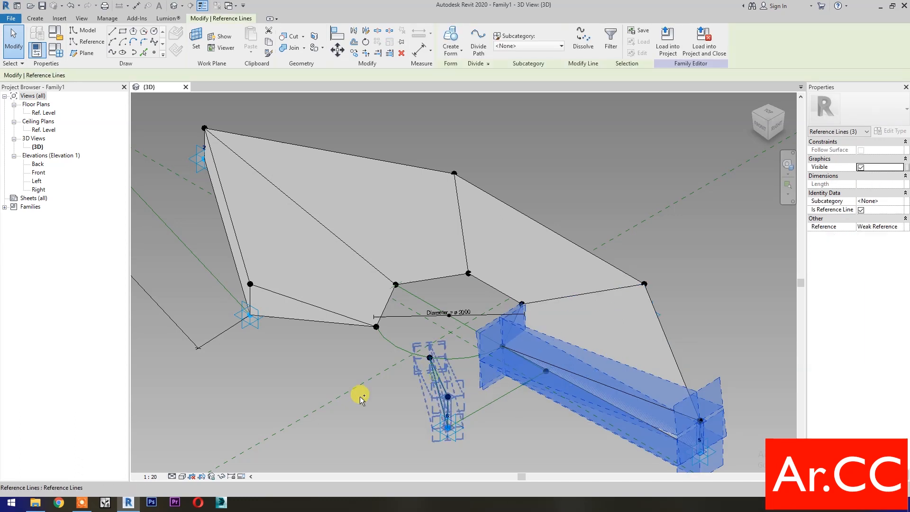
{"action": "left_click", "coordinate": [434, 376], "text": "ctrl"}
{"action": "left_click", "coordinate": [450, 42]}
Step: Create a form between the reference-line triangles at adaptive points 6 and 1 to close the ring
{"action": "key", "text": "Tab"}
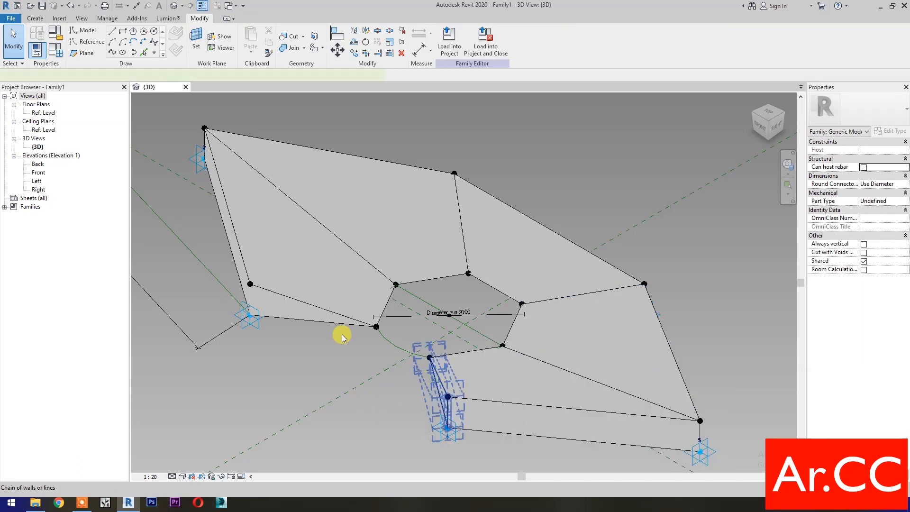
{"action": "key", "text": "Tab"}
{"action": "left_click", "coordinate": [304, 305], "text": "ctrl"}
{"action": "left_click", "coordinate": [454, 36]}
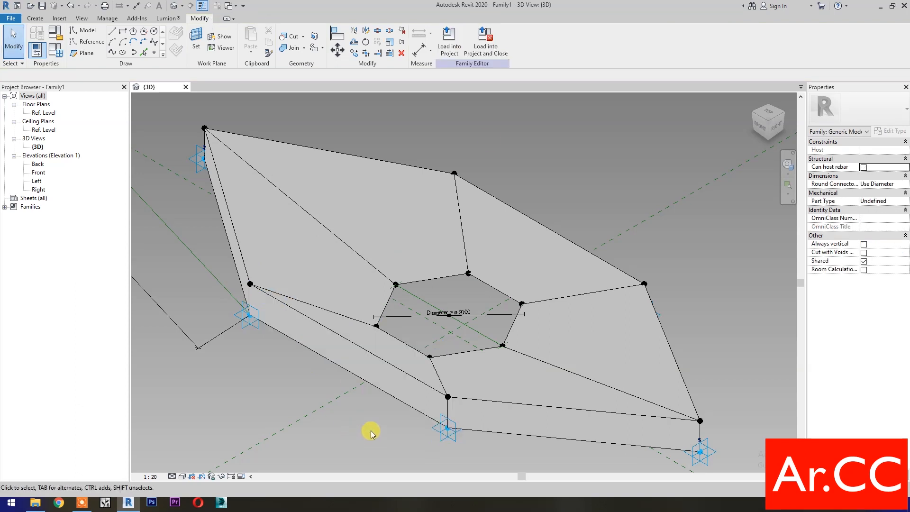
Step: Add an instance family parameter named Attractor Divisor, with type Integer, grouped under Dimensions
{"action": "left_click", "coordinate": [64, 53]}
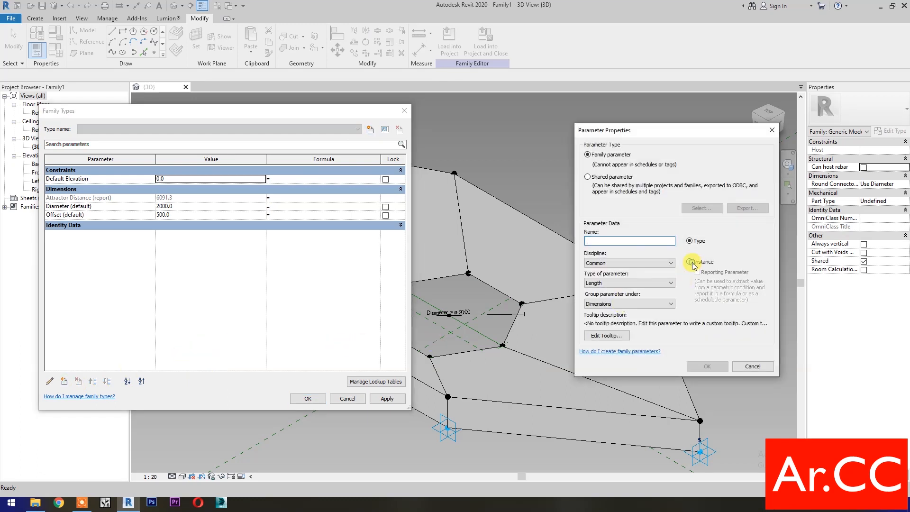
{"action": "left_click", "coordinate": [690, 262]}
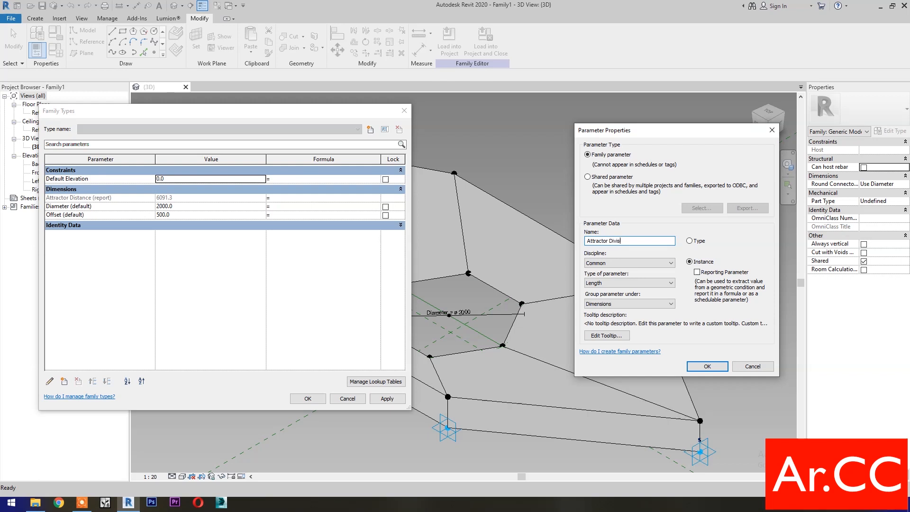
{"action": "left_click", "coordinate": [638, 280]}
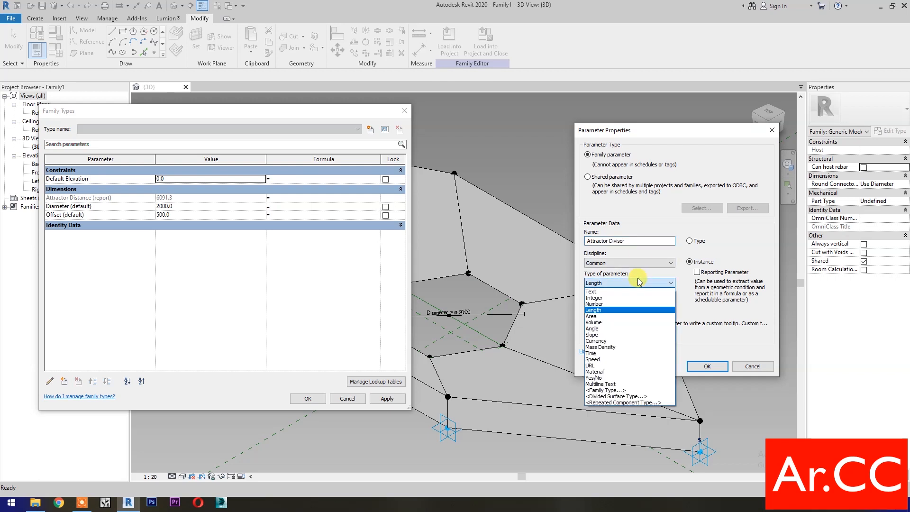
{"action": "left_click", "coordinate": [617, 297]}
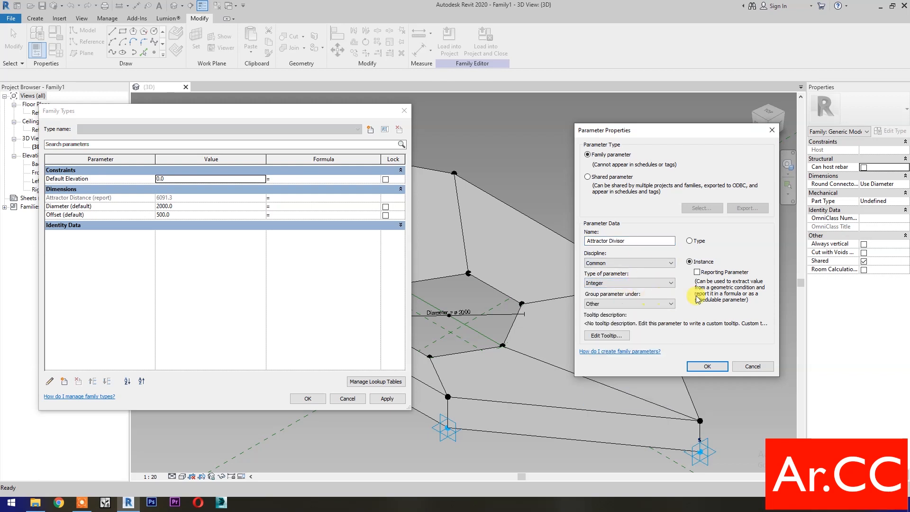
{"action": "left_click", "coordinate": [654, 303]}
{"action": "scroll", "coordinate": [616, 315], "scroll_direction": "up", "scroll_amount": 7}
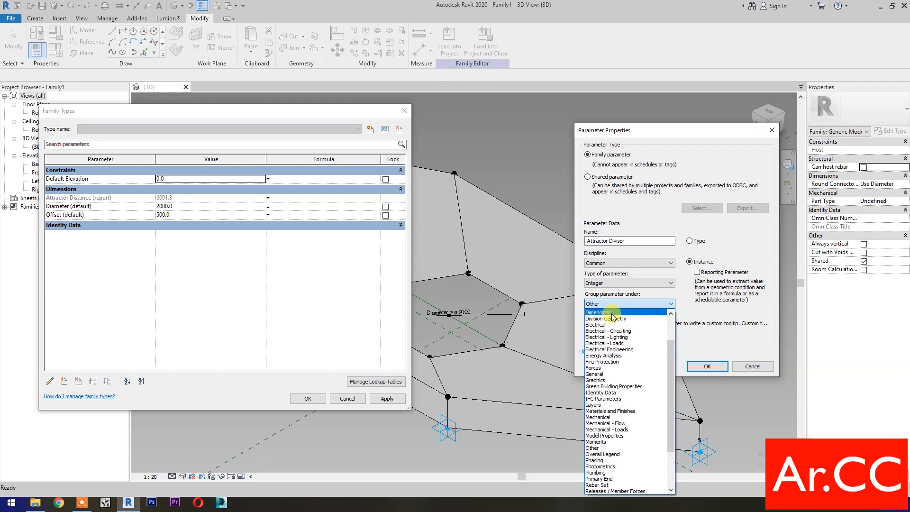
{"action": "left_click", "coordinate": [598, 312]}
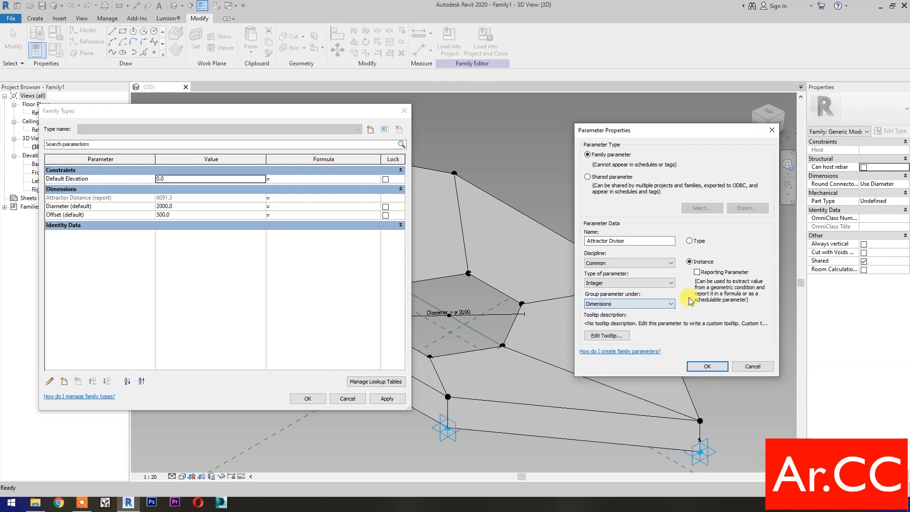
{"action": "left_click", "coordinate": [704, 366]}
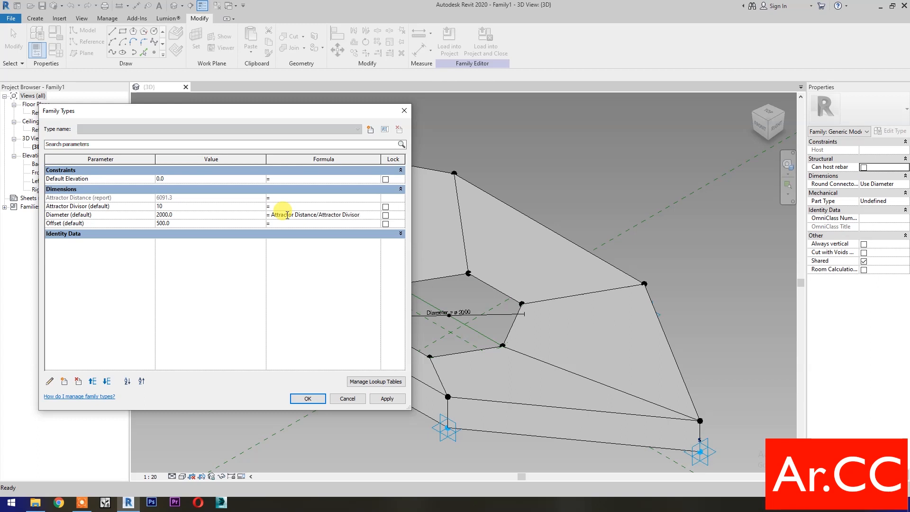
Step: Set Attractor Divisor to 10 and drive Diameter with the formula Attractor Distance / Attractor Divisor, applying the changes
{"action": "left_click", "coordinate": [387, 397]}
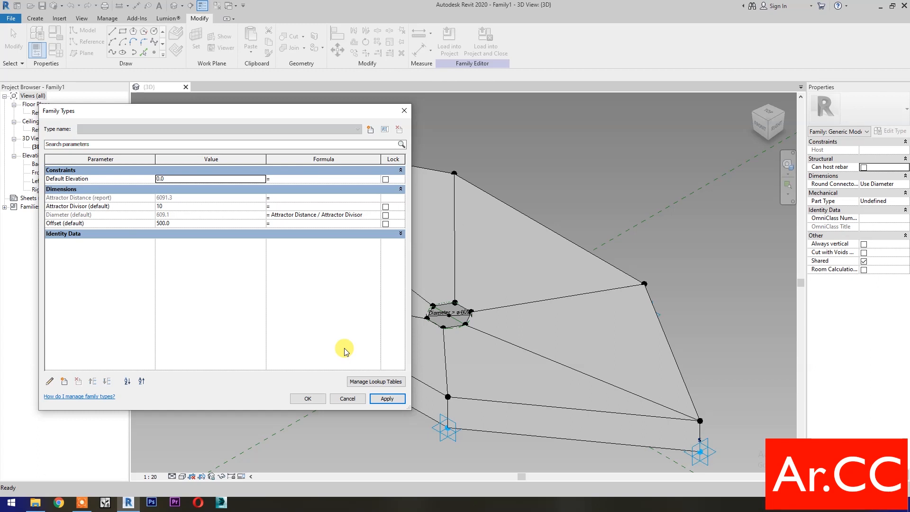
Step: Set Attractor Divisor to 15 and Offset to 30, and apply the new family values
{"action": "left_click", "coordinate": [197, 207]}
{"action": "type", "text": "1"}
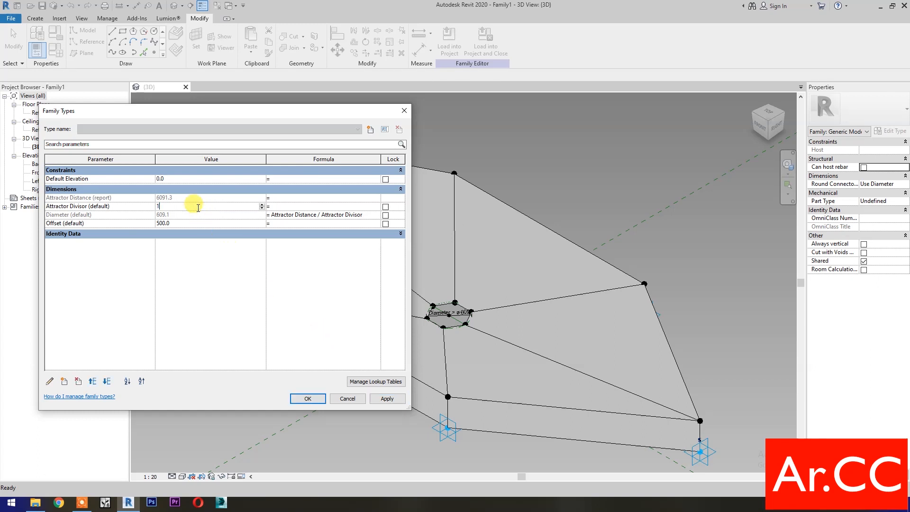
{"action": "left_click", "coordinate": [206, 223]}
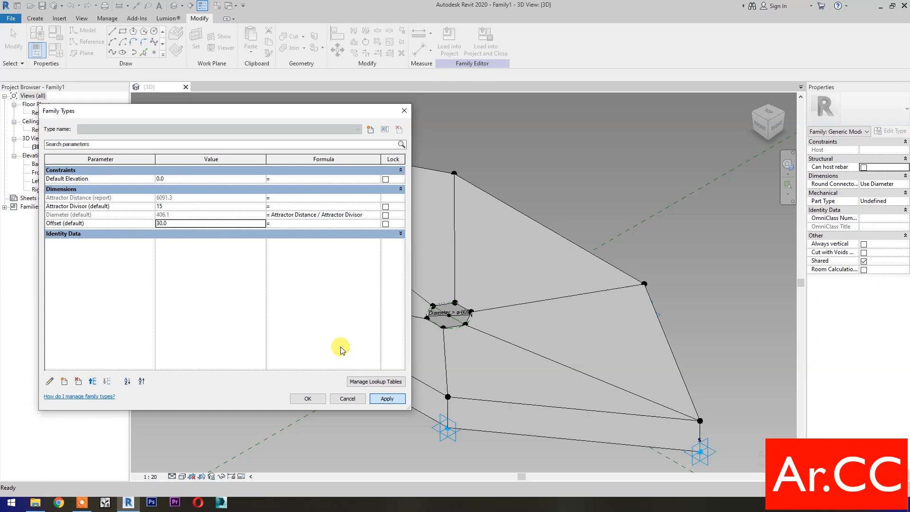
{"action": "key", "text": "Tab"}
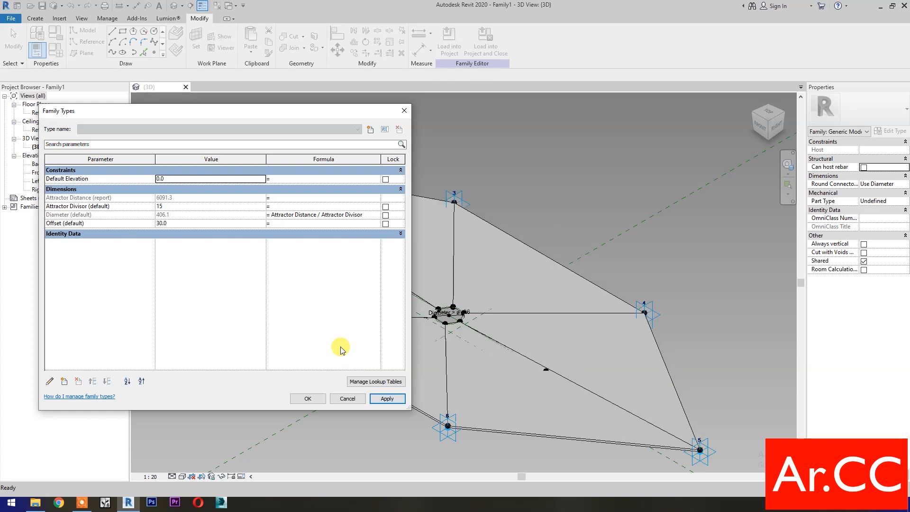
{"action": "left_click", "coordinate": [309, 399]}
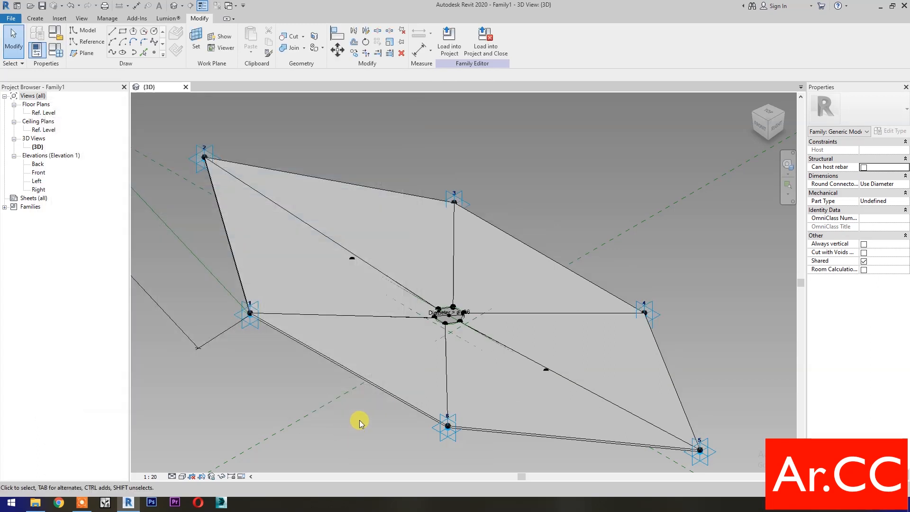
Step: Turn off the family's Shared option and turn on Always vertical
{"action": "scroll", "coordinate": [365, 422], "scroll_direction": "down", "scroll_amount": 3}
{"action": "middle_click_drag", "start_coordinate": [378, 422], "coordinate": [413, 391]}
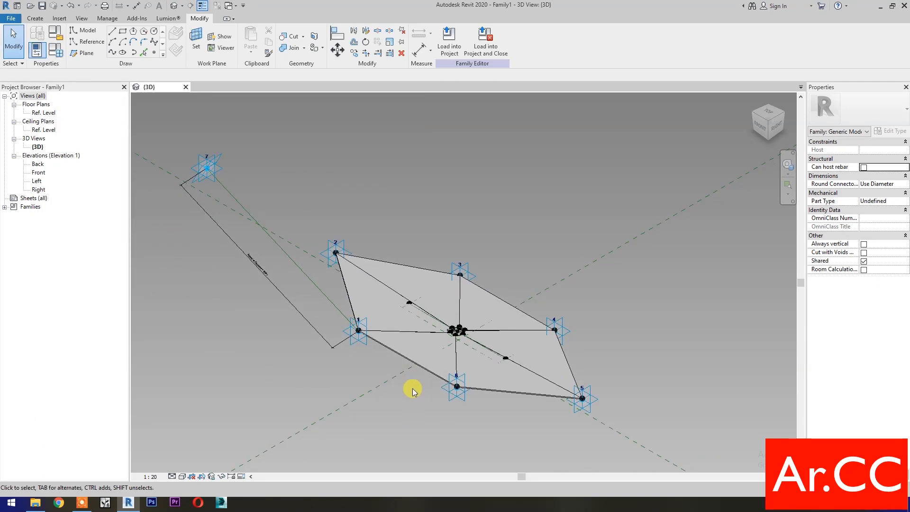
{"action": "left_click", "coordinate": [863, 261]}
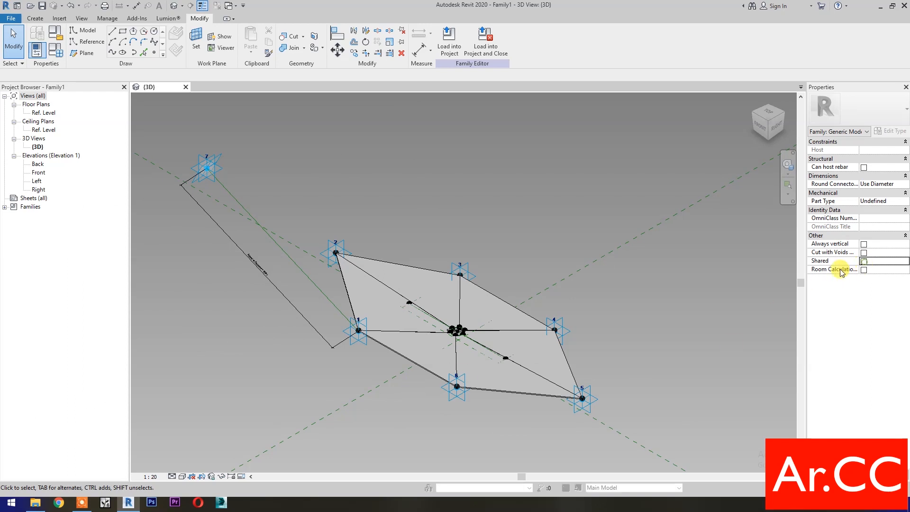
{"action": "left_click", "coordinate": [864, 244]}
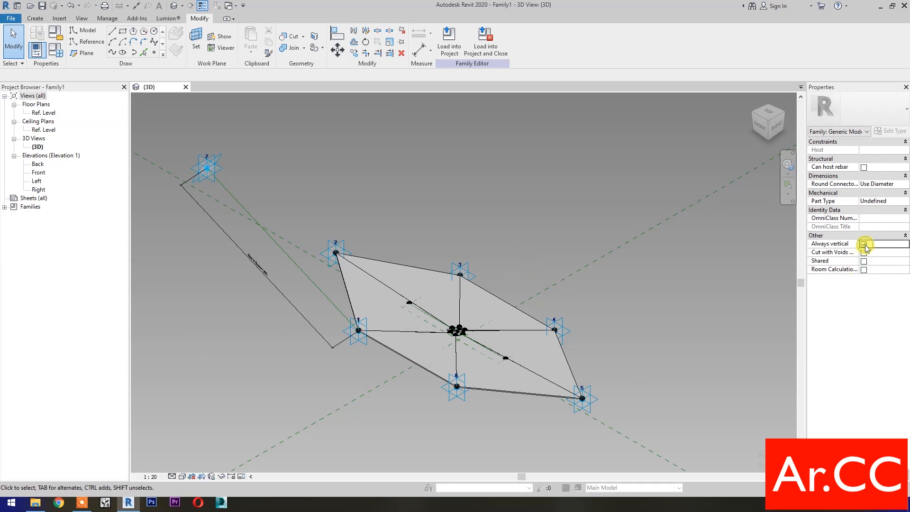
Step: Save the family to the Desktop as Adaptive Hexagon
{"action": "left_click", "coordinate": [42, 6]}
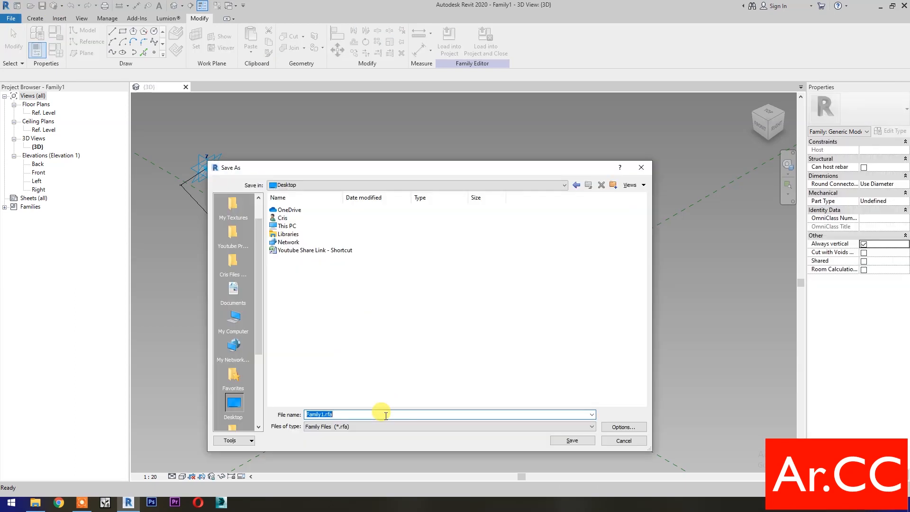
{"action": "type", "text": "Adaptive Hexagon"}
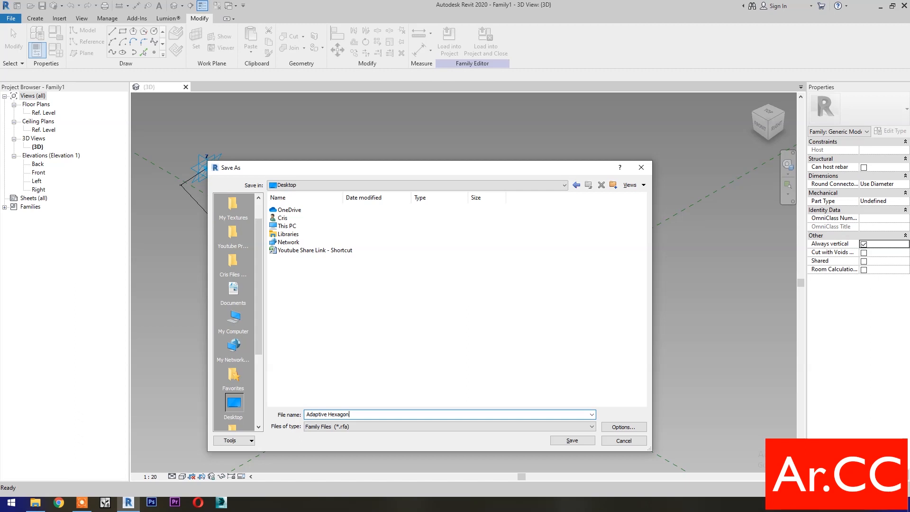
{"action": "left_click", "coordinate": [568, 441]}
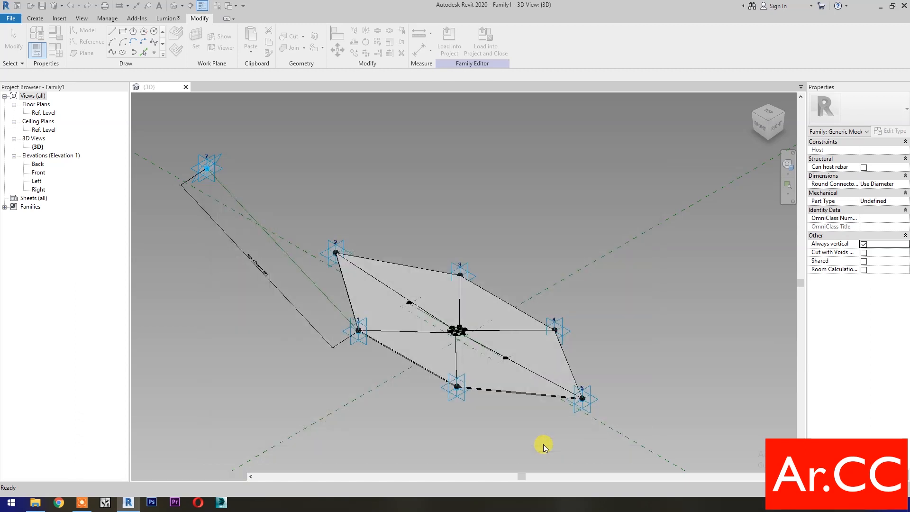
Step: Create a new family from the Metric Generic Model Pattern Based template
{"action": "left_click", "coordinate": [13, 19]}
{"action": "mouse_move", "coordinate": [28, 81]}
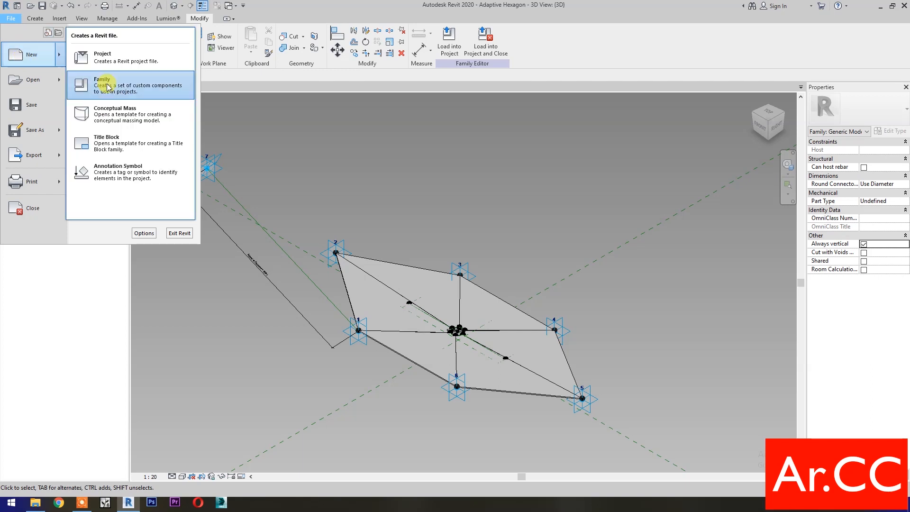
{"action": "left_click", "coordinate": [109, 86]}
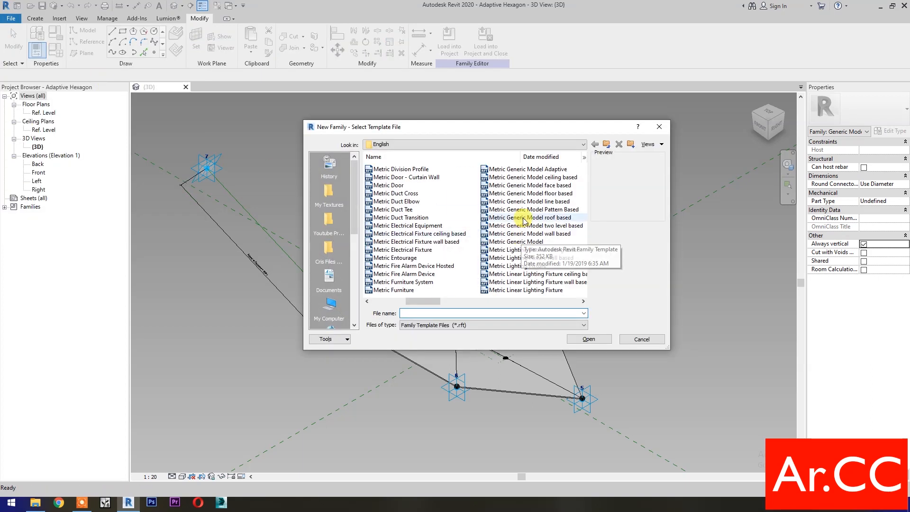
{"action": "left_click", "coordinate": [523, 210]}
{"action": "left_click", "coordinate": [580, 339]}
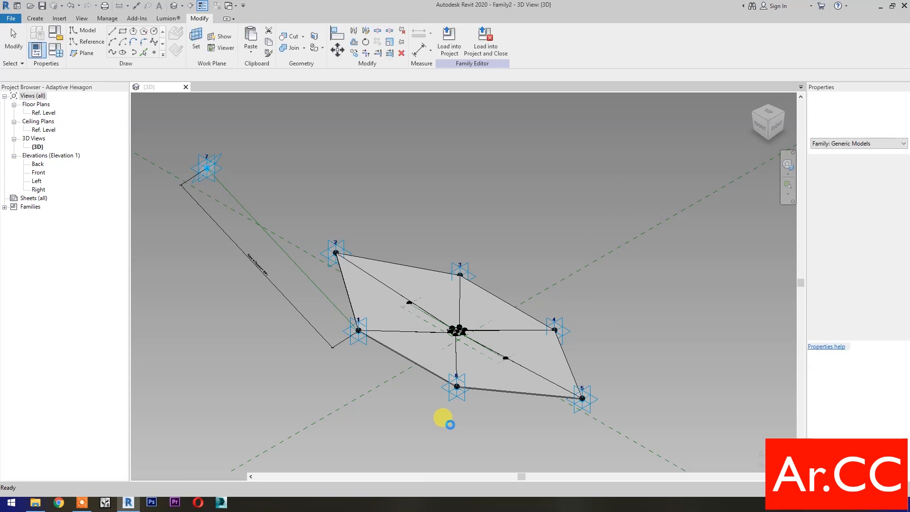
Step: Place a reference point on placement point 1 and another on placement point 3, using each adaptive point's horizontal plane as the work plane
{"action": "scroll", "coordinate": [443, 323], "scroll_direction": "up", "scroll_amount": 2}
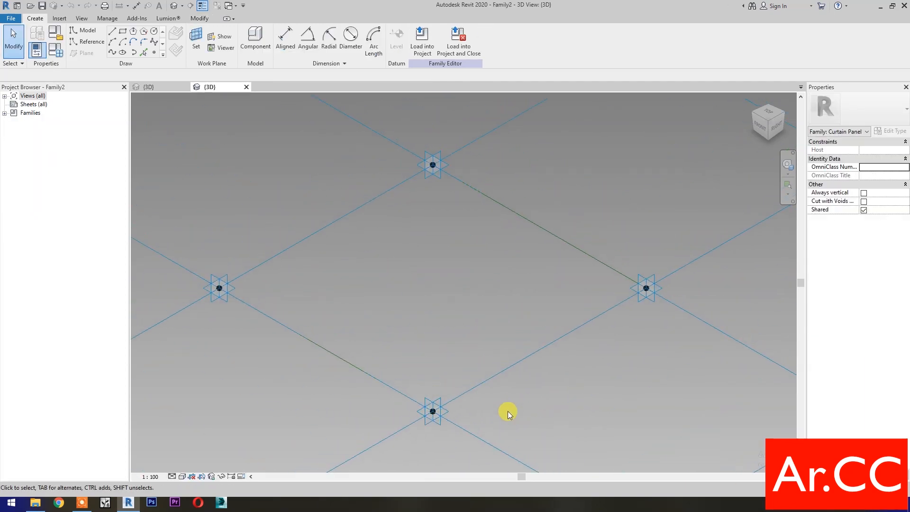
{"action": "left_click", "coordinate": [154, 52]}
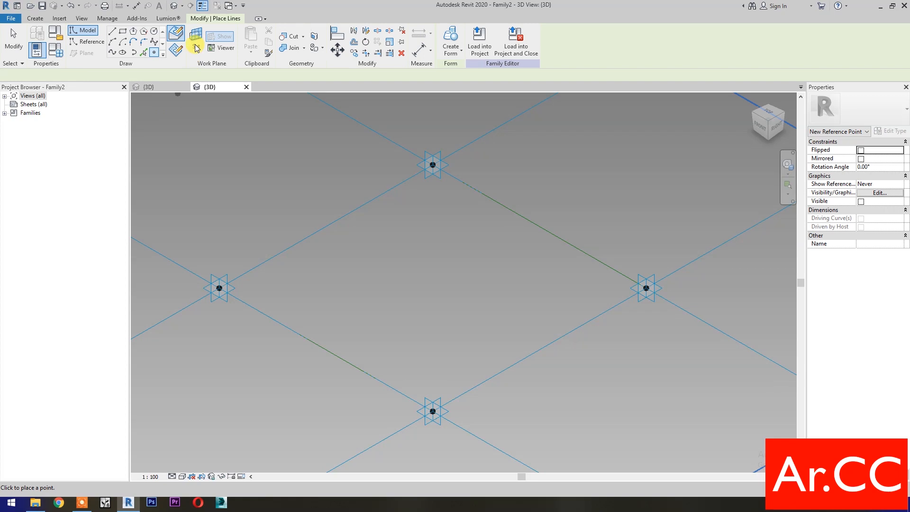
{"action": "key", "text": "Escape"}
{"action": "key", "text": "Escape"}
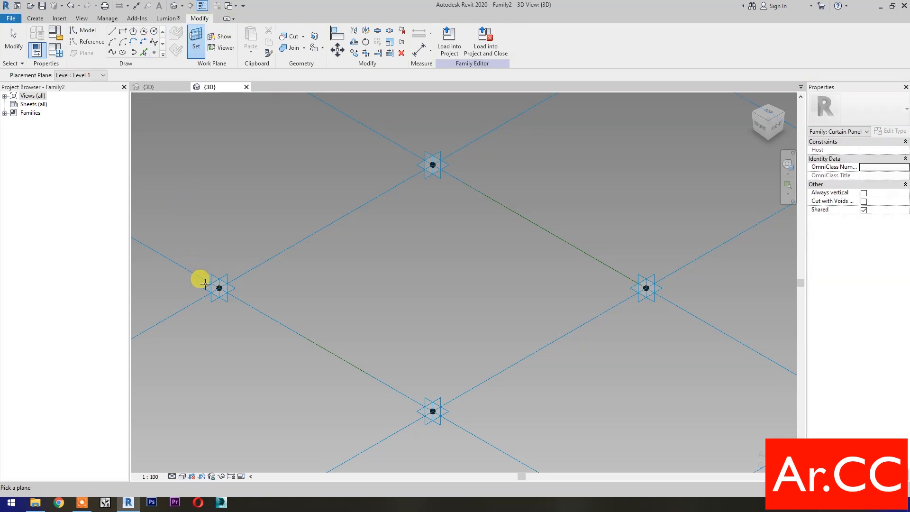
{"action": "left_click", "coordinate": [206, 289]}
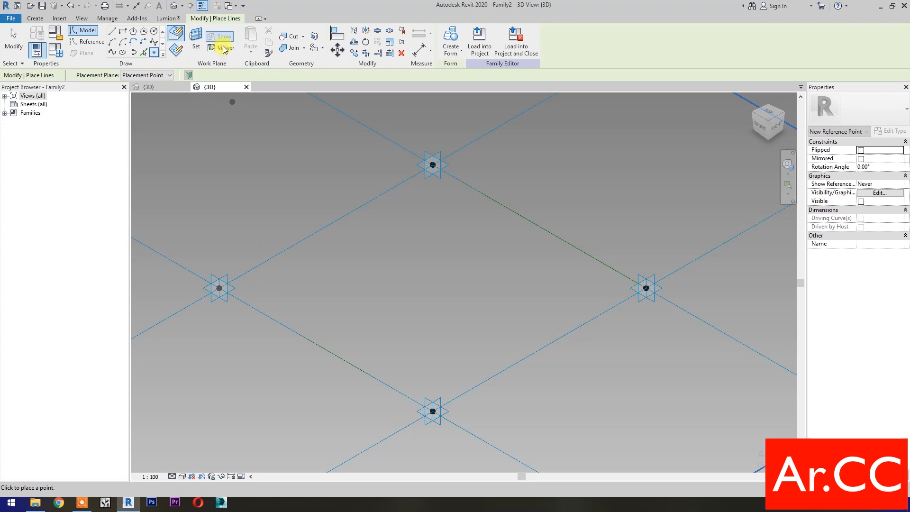
{"action": "key", "text": "Escape"}
{"action": "key", "text": "Escape"}
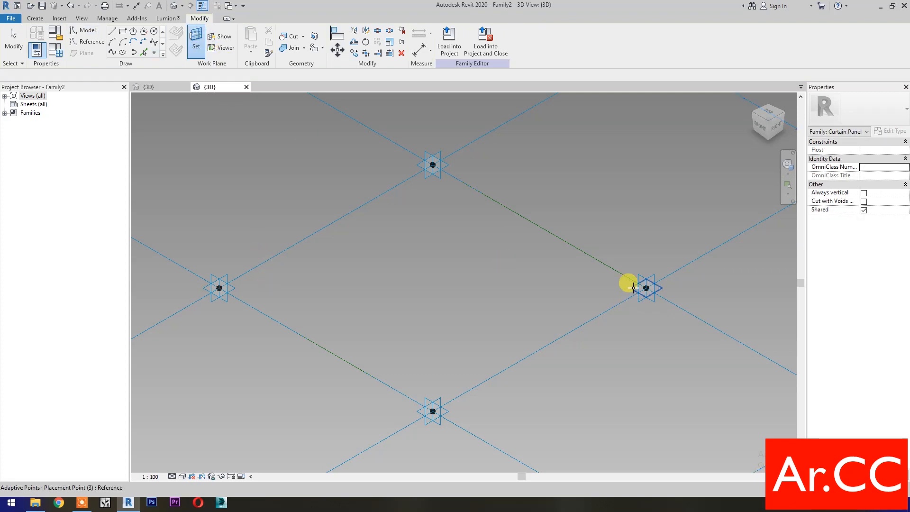
{"action": "left_click", "coordinate": [633, 288]}
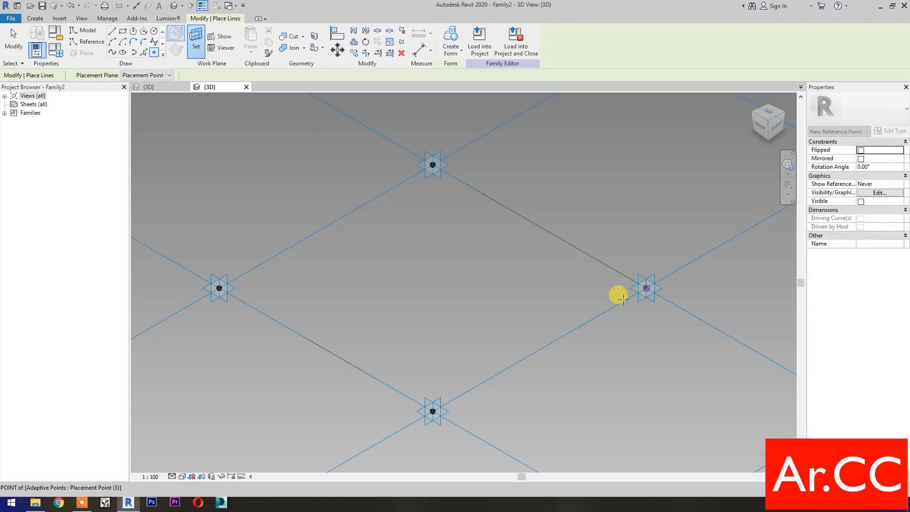
{"action": "key", "text": "Escape"}
{"action": "key", "text": "Escape"}
Step: Filter the selection at placement points 1 and 3 to the reference points only and set their Offset to 500
{"action": "left_click_drag", "start_coordinate": [189, 228], "coordinate": [688, 337]}
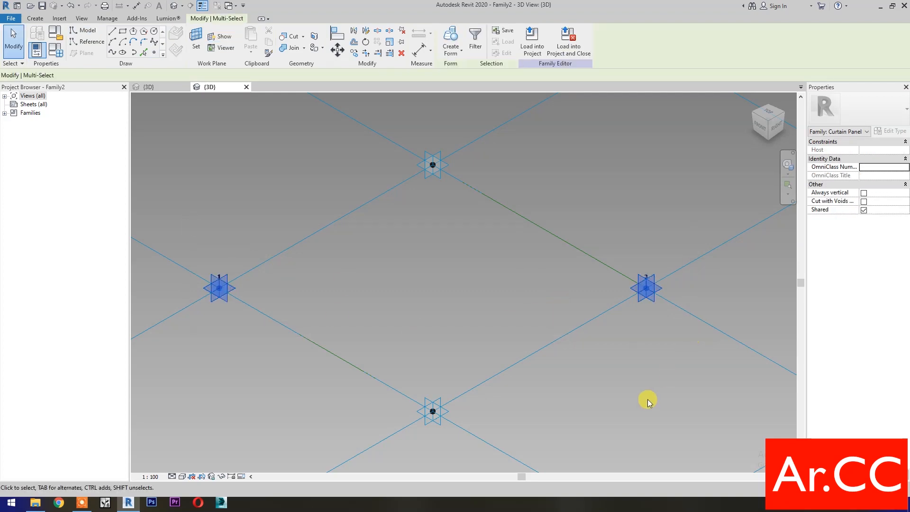
{"action": "left_click", "coordinate": [475, 39]}
{"action": "left_click", "coordinate": [505, 205]}
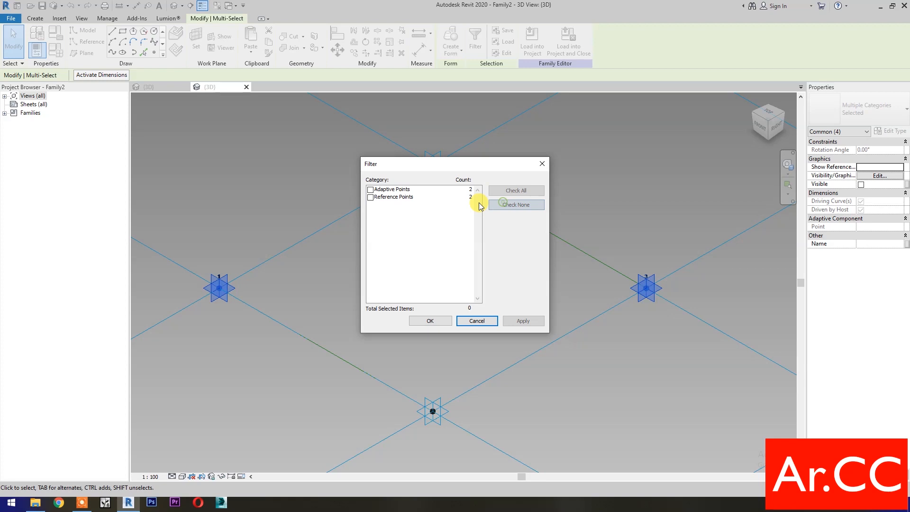
{"action": "left_click", "coordinate": [370, 197]}
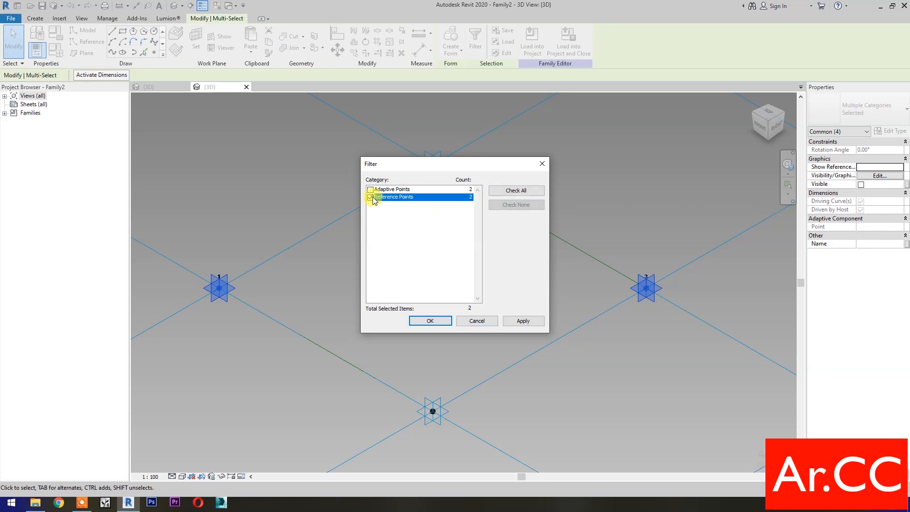
{"action": "left_click", "coordinate": [419, 324]}
{"action": "left_click", "coordinate": [888, 244]}
{"action": "double_click", "coordinate": [888, 244]}
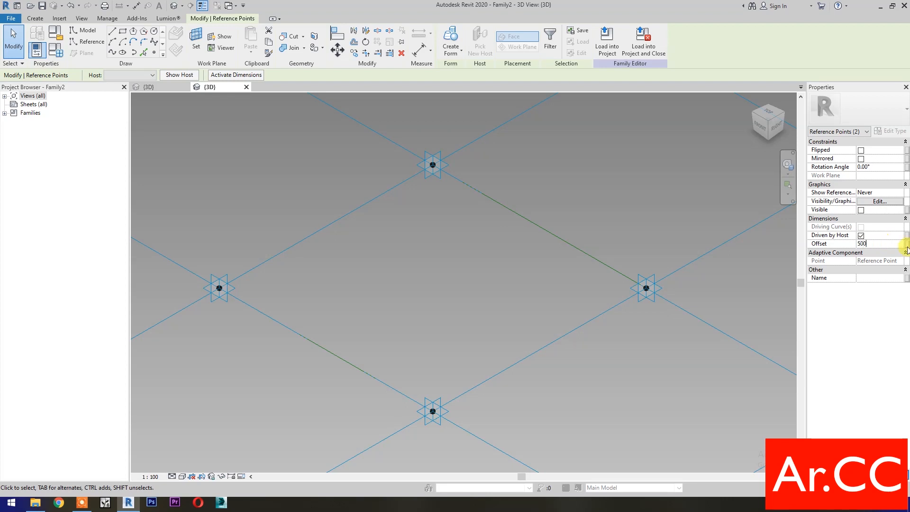
Step: Associate the two reference points' Offset with a new instance family parameter named Offset, grouped under Dimensions
{"action": "left_click", "coordinate": [906, 244]}
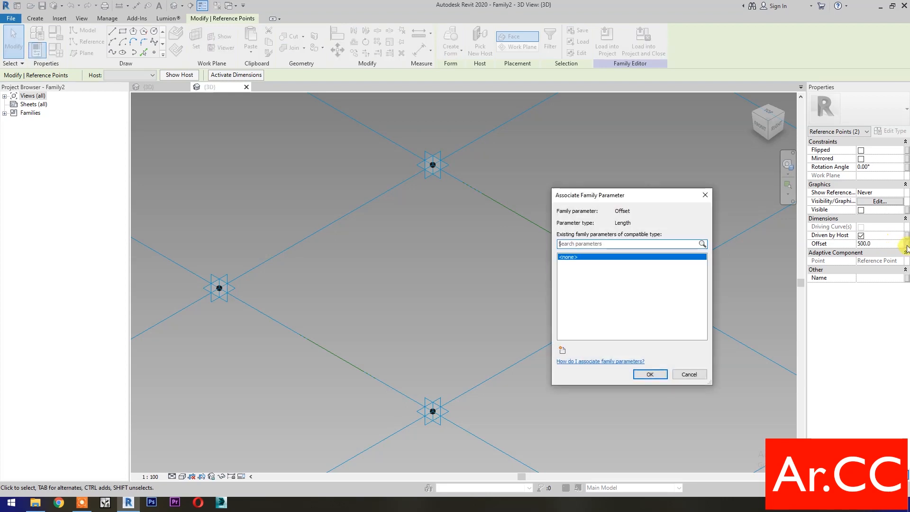
{"action": "left_click", "coordinate": [560, 352]}
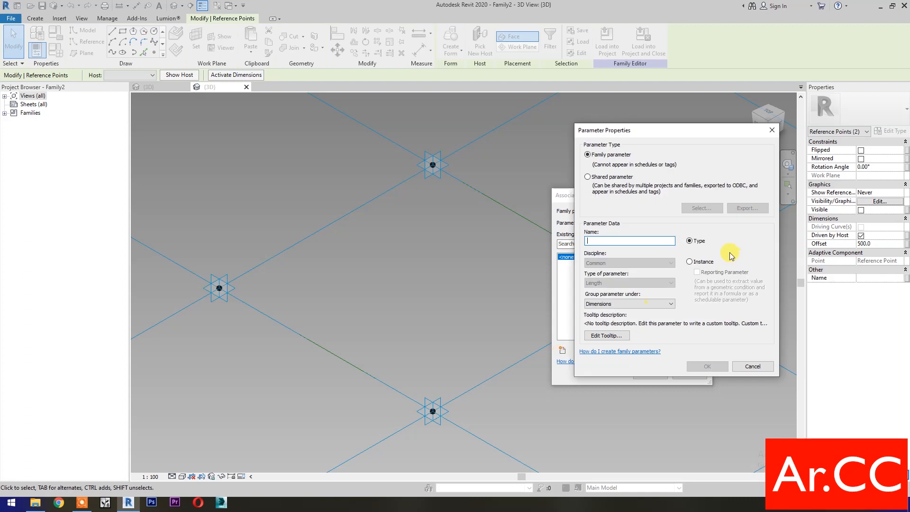
{"action": "left_click", "coordinate": [688, 262]}
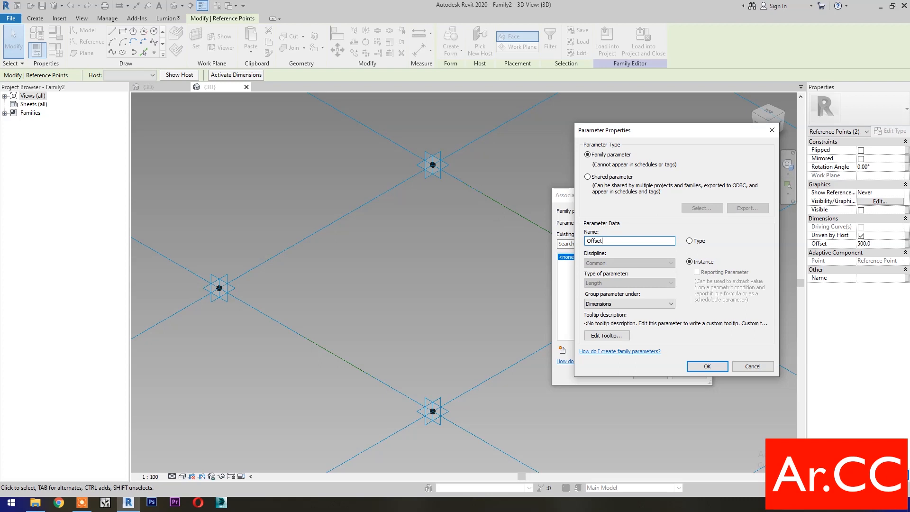
{"action": "left_click", "coordinate": [704, 365]}
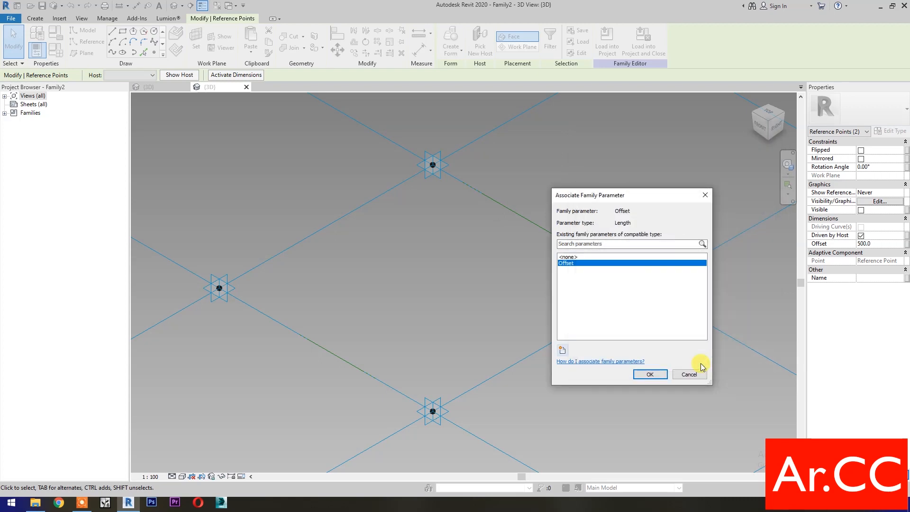
{"action": "left_click", "coordinate": [640, 372]}
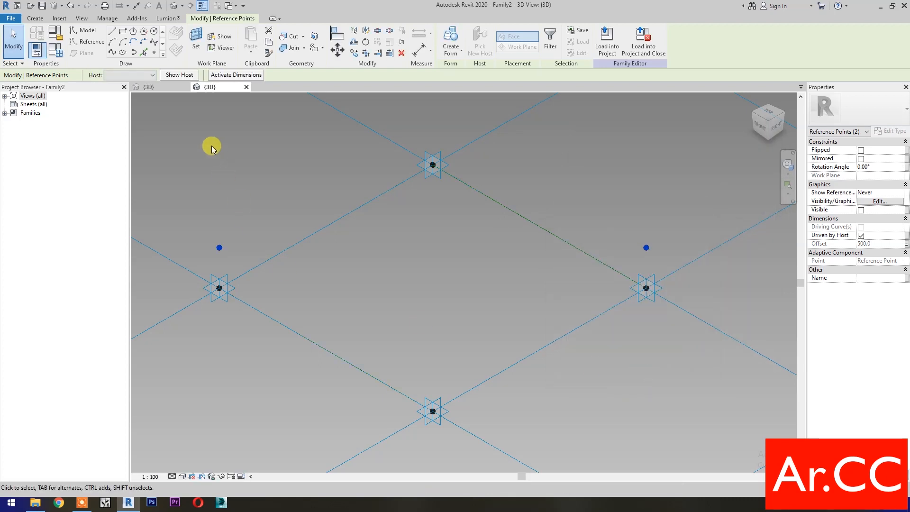
Step: Connect the two offset points with a spline set as a reference line and place a point on it near placement point 1's end
{"action": "left_click", "coordinate": [112, 53]}
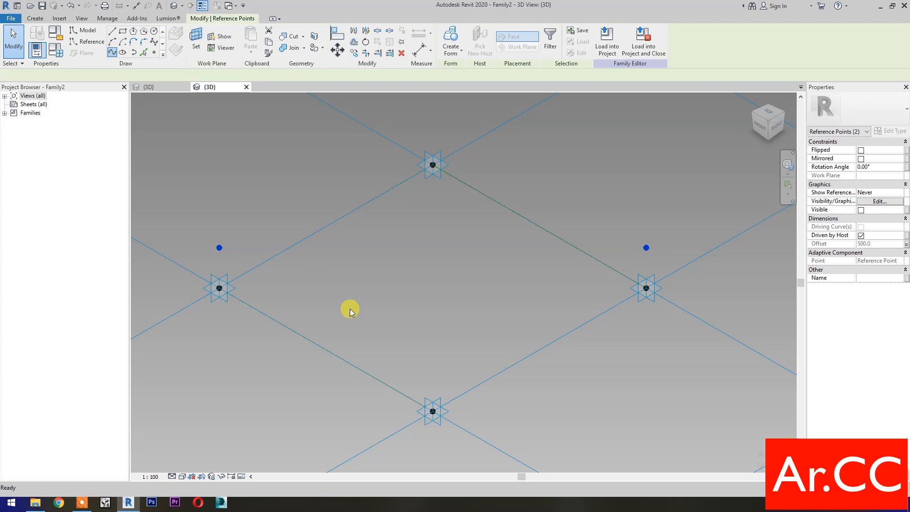
{"action": "left_click", "coordinate": [860, 220]}
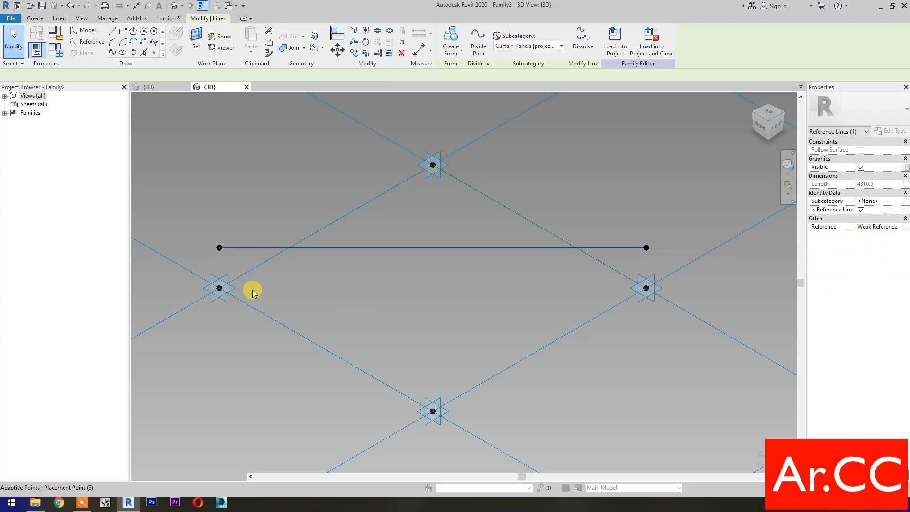
{"action": "left_click", "coordinate": [154, 54]}
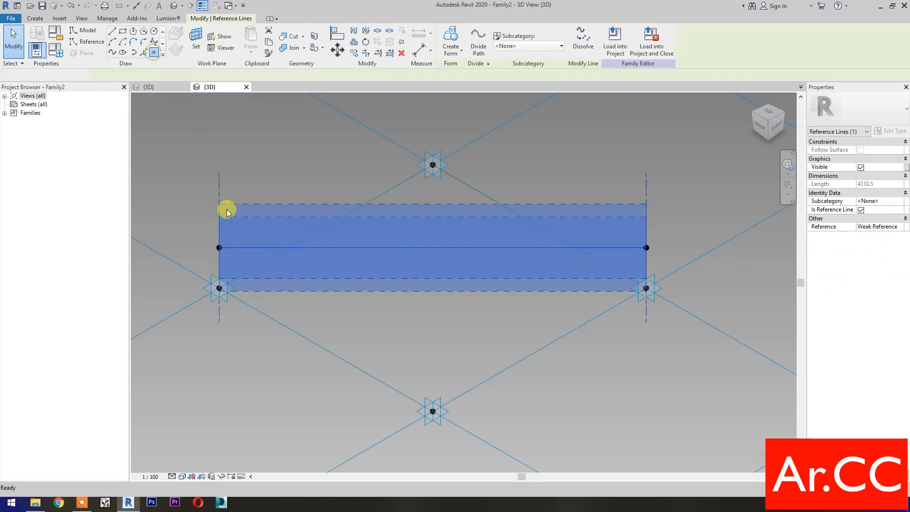
{"action": "left_click", "coordinate": [257, 248]}
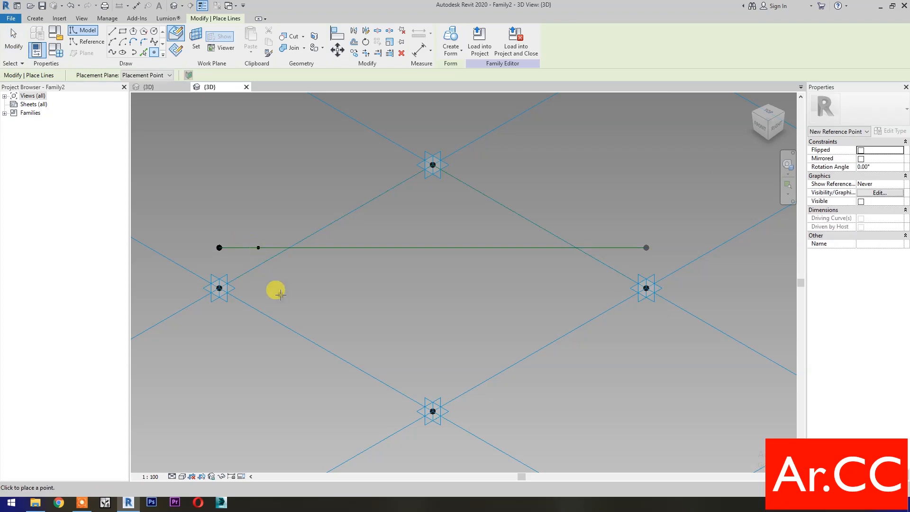
{"action": "key", "text": "Escape"}
Step: Set the Normalized Curve Parameter of the point hosted on the spline to 0.1
{"action": "left_click", "coordinate": [258, 247]}
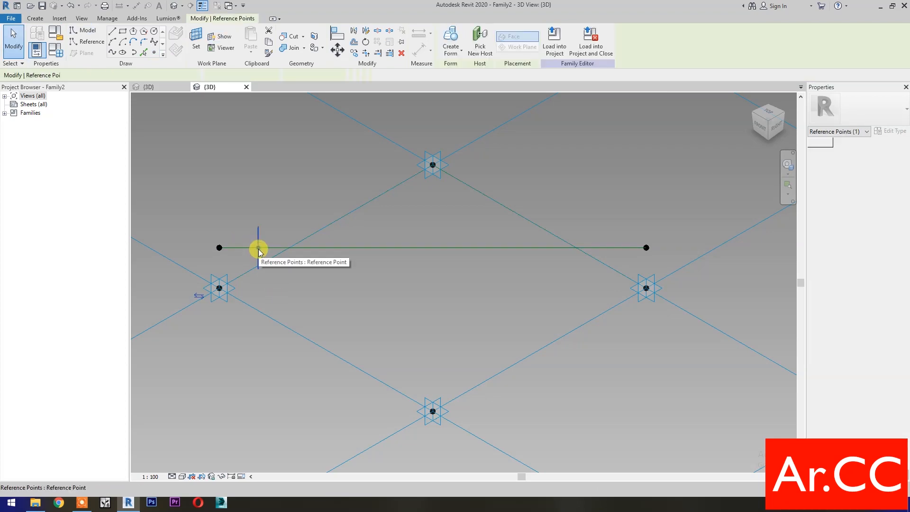
{"action": "left_click", "coordinate": [901, 253]}
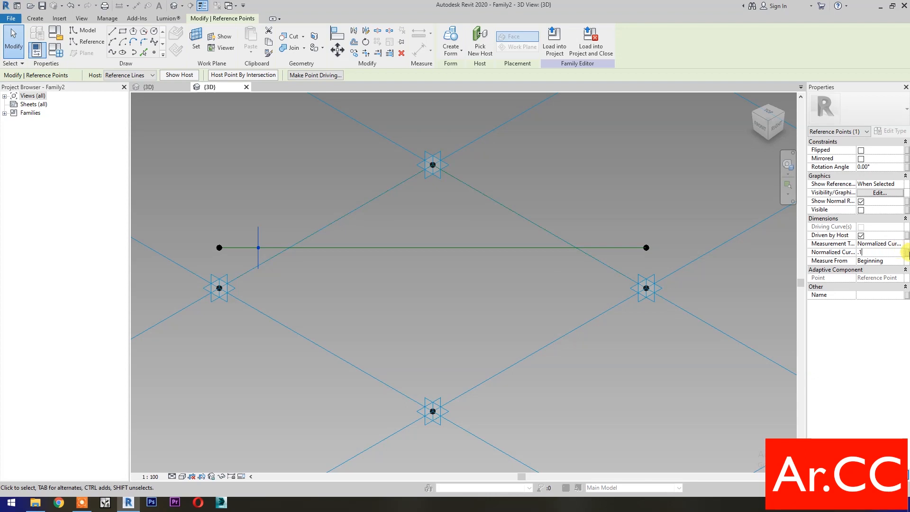
{"action": "type", "text": ".1"}
Step: Associate the hosted point's Normalized Curve Parameter with a new instance family parameter named NCP, grouped under Other
{"action": "left_click", "coordinate": [905, 252]}
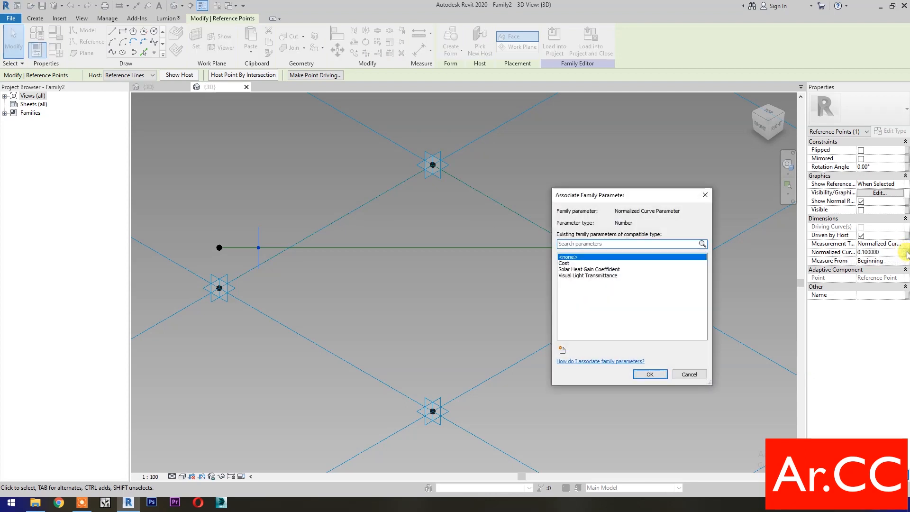
{"action": "left_click", "coordinate": [562, 350]}
{"action": "type", "text": "NCP"}
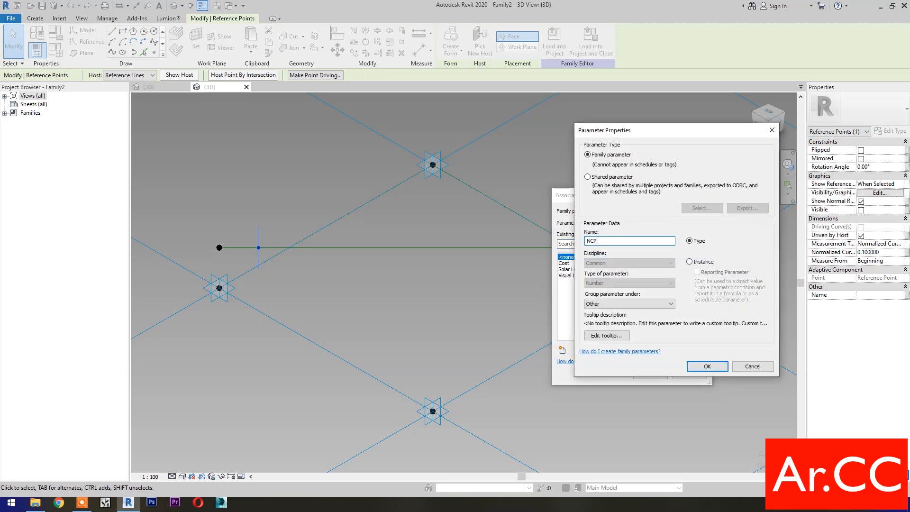
{"action": "left_click", "coordinate": [691, 263]}
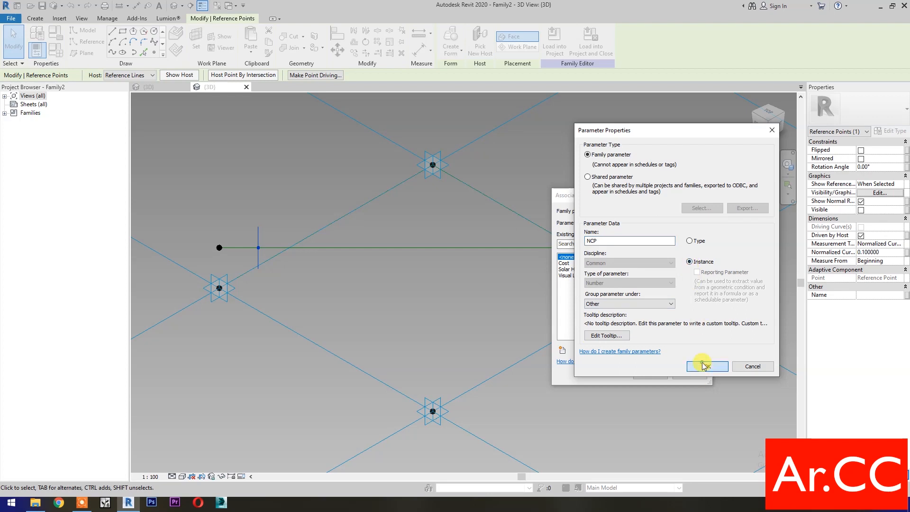
{"action": "left_click", "coordinate": [703, 365]}
{"action": "left_click", "coordinate": [647, 373]}
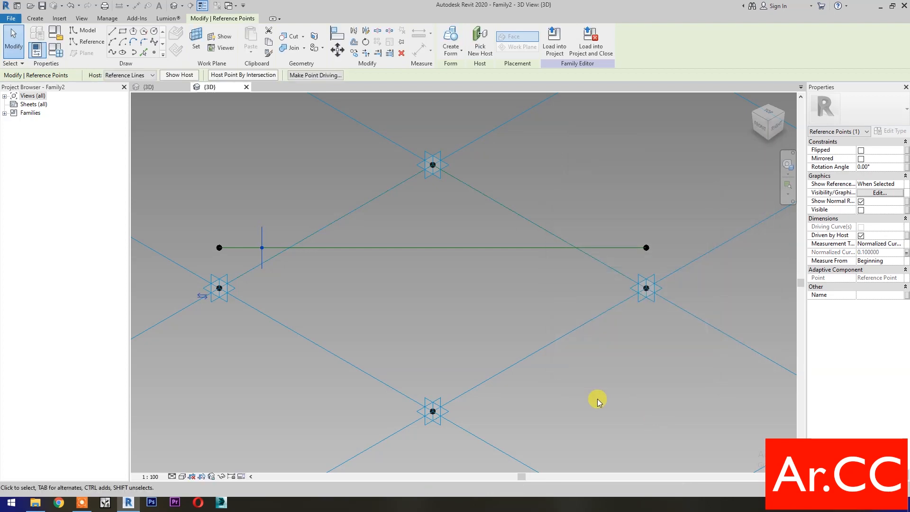
Step: Create a flat planar surface form from the chain of four reference lines joining the placement points
{"action": "key", "text": "Tab"}
{"action": "left_click", "coordinate": [545, 342]}
{"action": "left_click", "coordinate": [450, 39]}
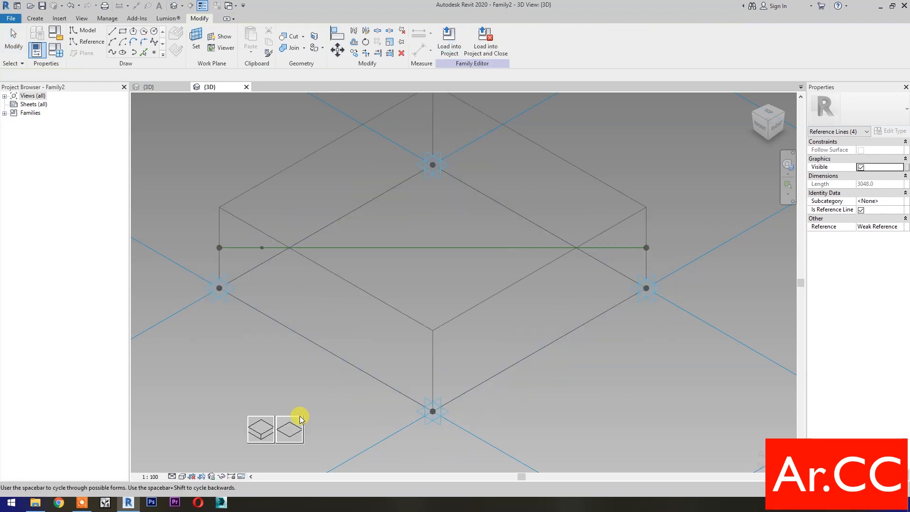
{"action": "left_click", "coordinate": [294, 426]}
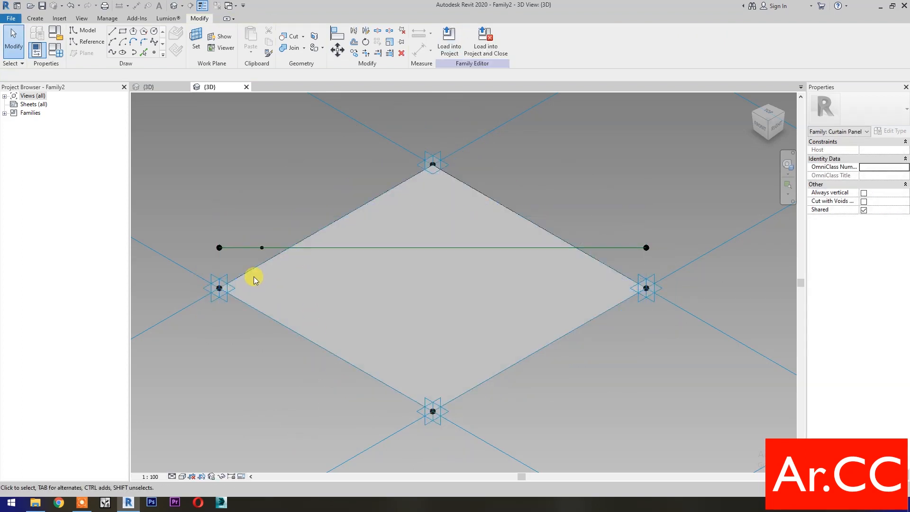
Step: Divide the planar surface and set both its U Grid and V Grid numbers to 20
{"action": "left_click", "coordinate": [256, 273]}
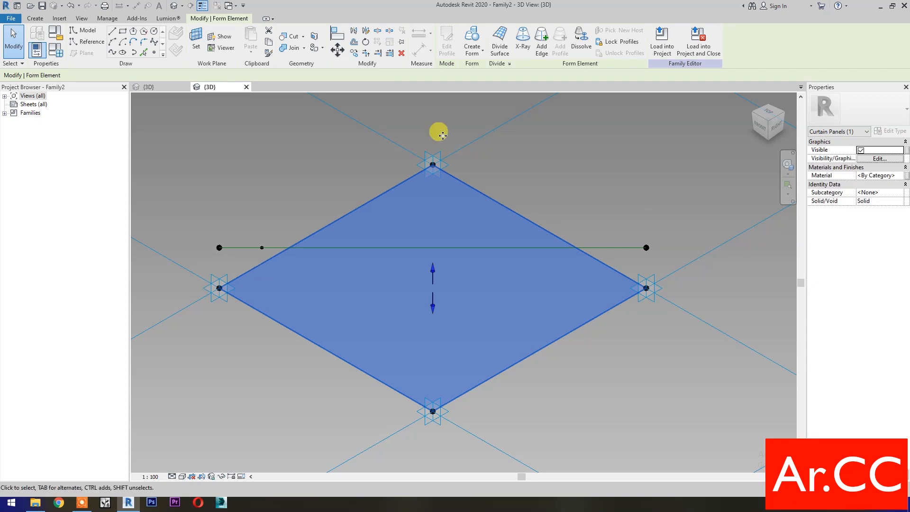
{"action": "left_click", "coordinate": [500, 49]}
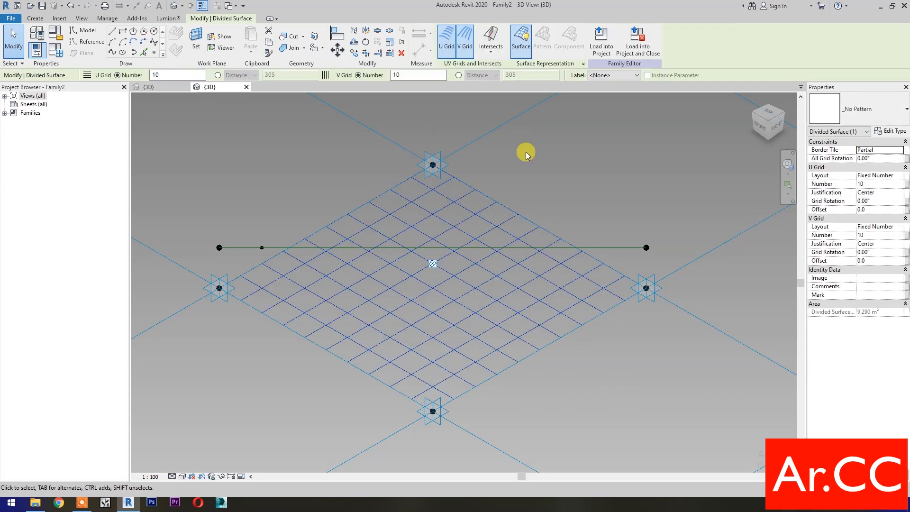
{"action": "left_click", "coordinate": [878, 185]}
{"action": "type", "text": "20"}
{"action": "left_click", "coordinate": [874, 235]}
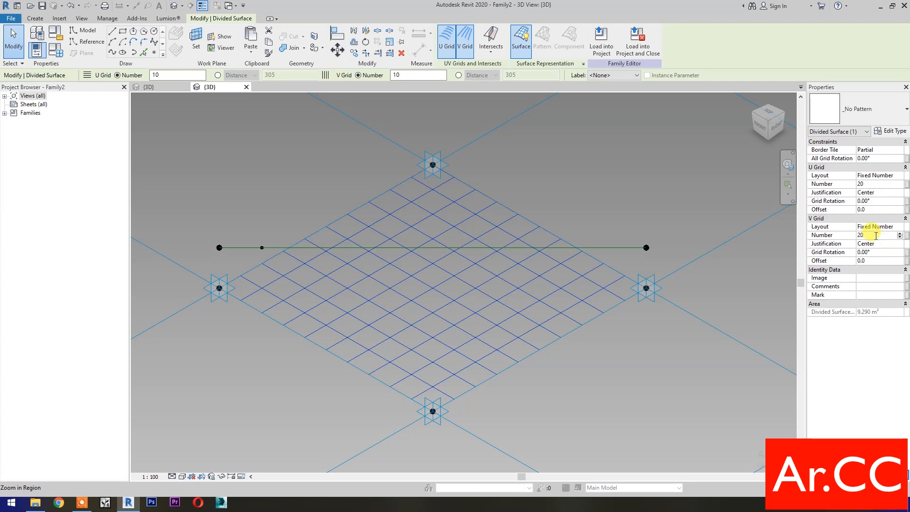
Step: Associate the divided surface's U Grid Number with a new instance family parameter named U Grid, grouped under Other
{"action": "left_click", "coordinate": [907, 187]}
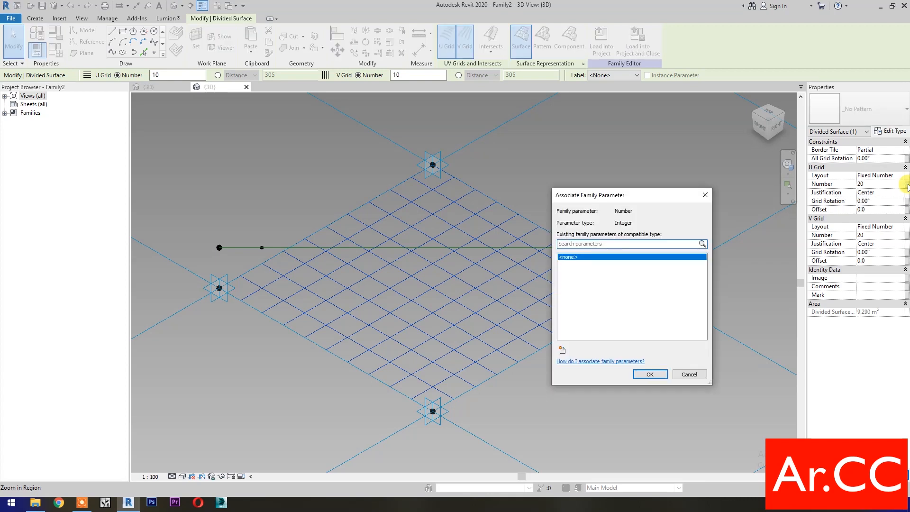
{"action": "left_click", "coordinate": [562, 350]}
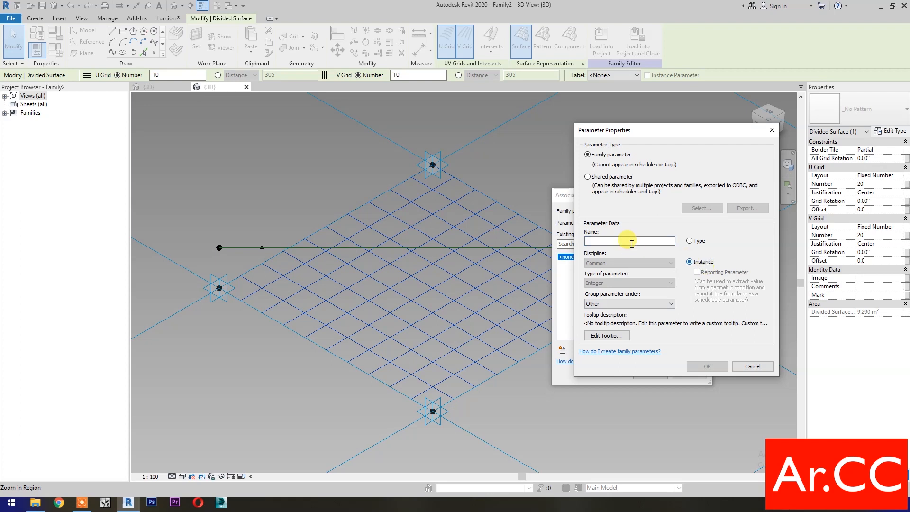
{"action": "type", "text": "U Grid"}
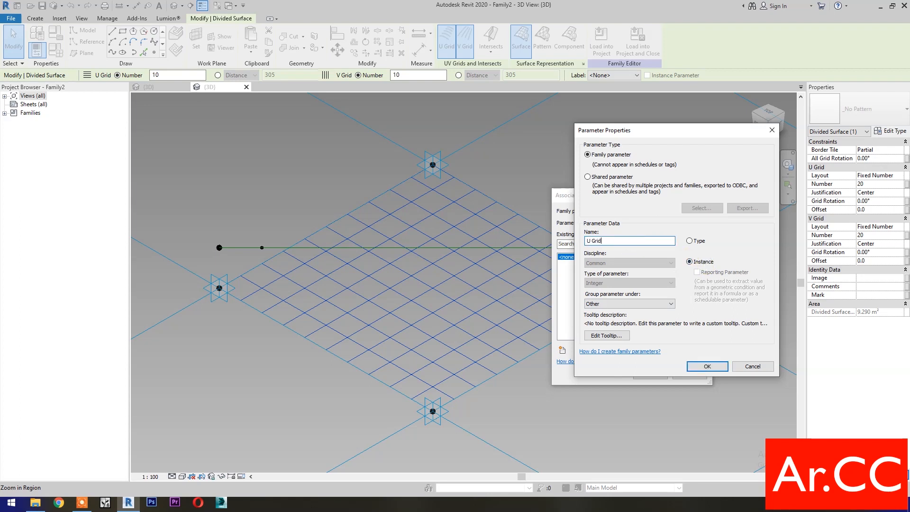
{"action": "left_click", "coordinate": [721, 366]}
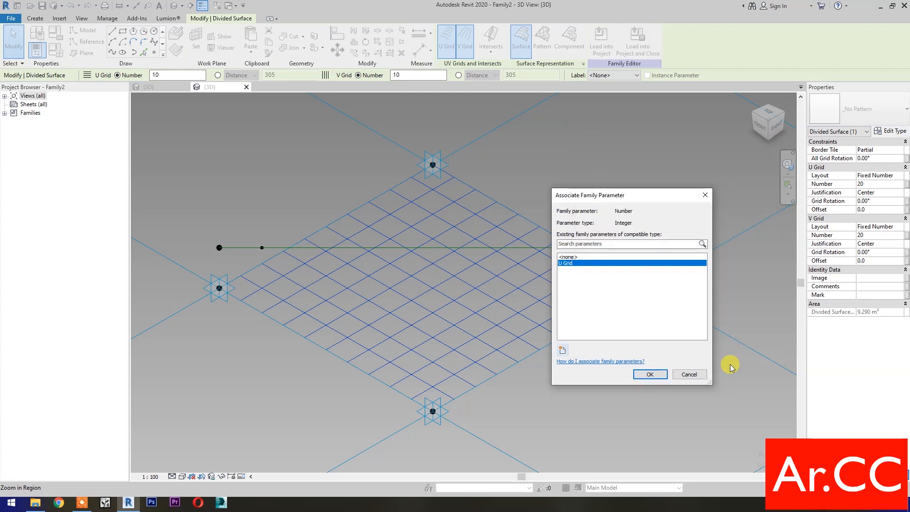
{"action": "left_click", "coordinate": [658, 374]}
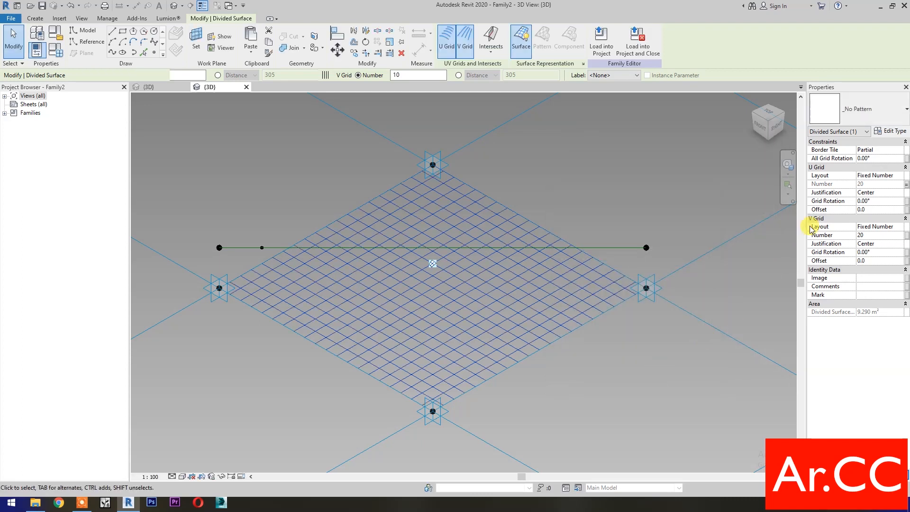
Step: Associate the divided surface's V Grid Number with a new family parameter named V Grid, grouped under Other
{"action": "left_click", "coordinate": [906, 236]}
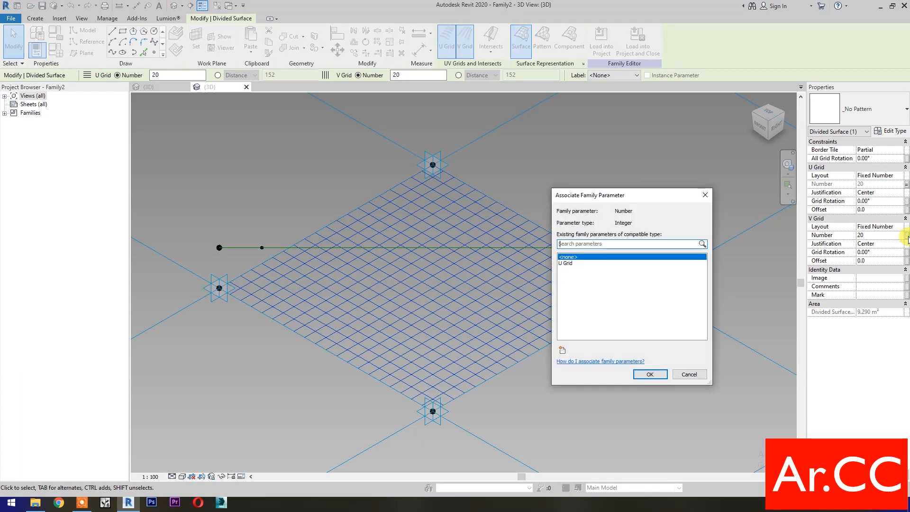
{"action": "left_click", "coordinate": [561, 351]}
{"action": "type", "text": "V Grid"}
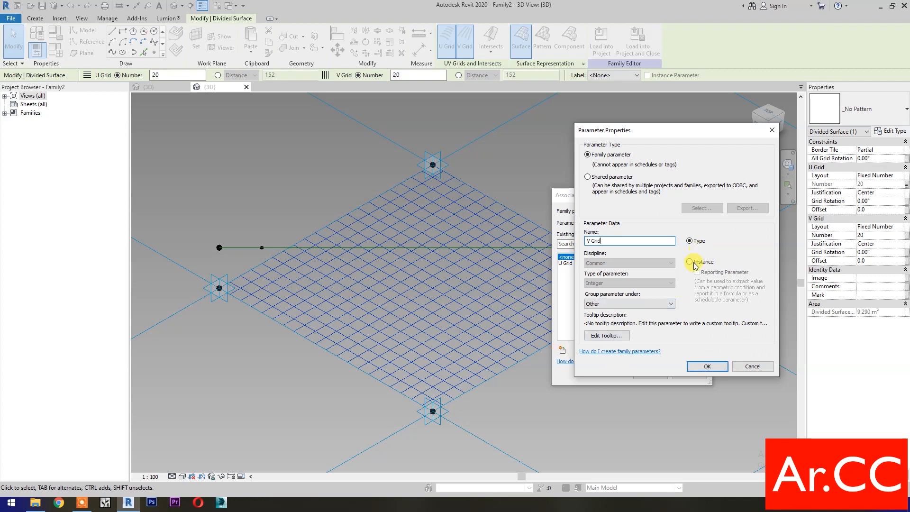
{"action": "left_click", "coordinate": [705, 365]}
{"action": "left_click", "coordinate": [651, 374]}
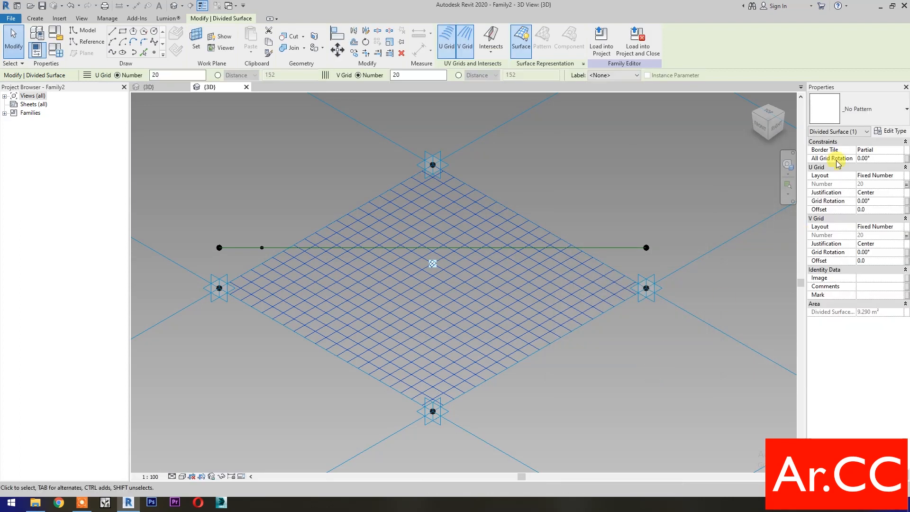
Step: Apply the Hexagon pattern to the divided surface and turn its UV grid surface display back on
{"action": "left_click", "coordinate": [863, 112]}
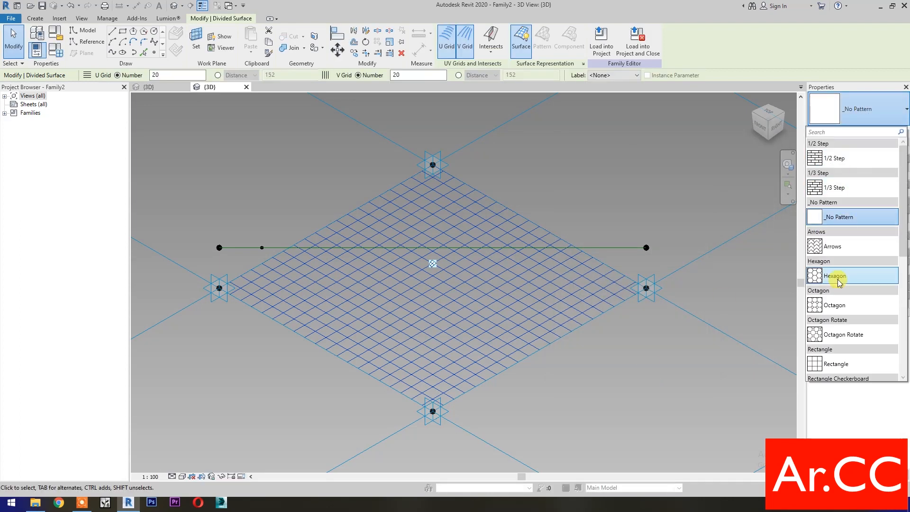
{"action": "left_click", "coordinate": [869, 270]}
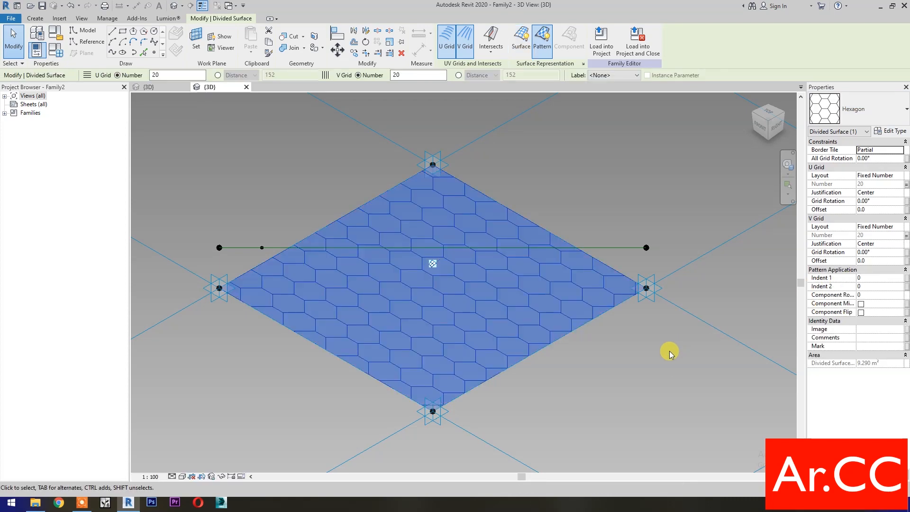
{"action": "left_click", "coordinate": [520, 40]}
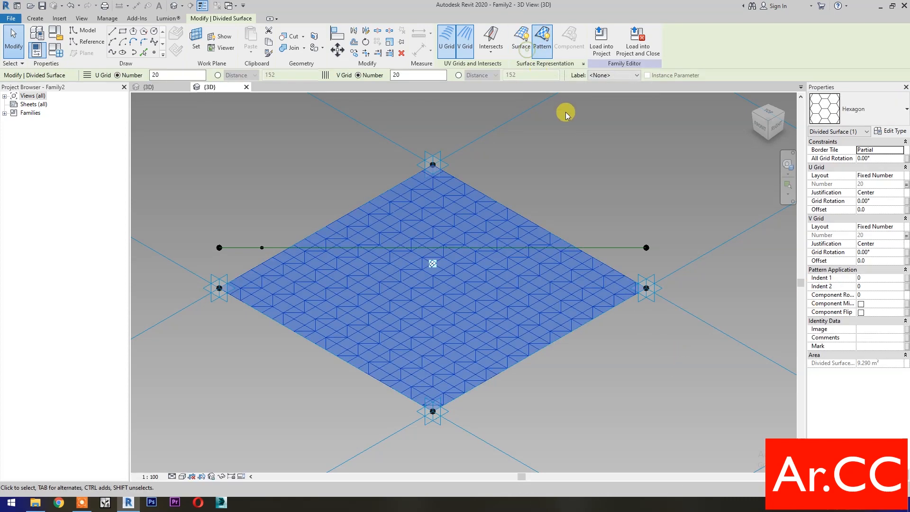
Step: In the divided surface's representation settings, turn off Pattern Fill and turn on Nodes
{"action": "left_click", "coordinate": [583, 64]}
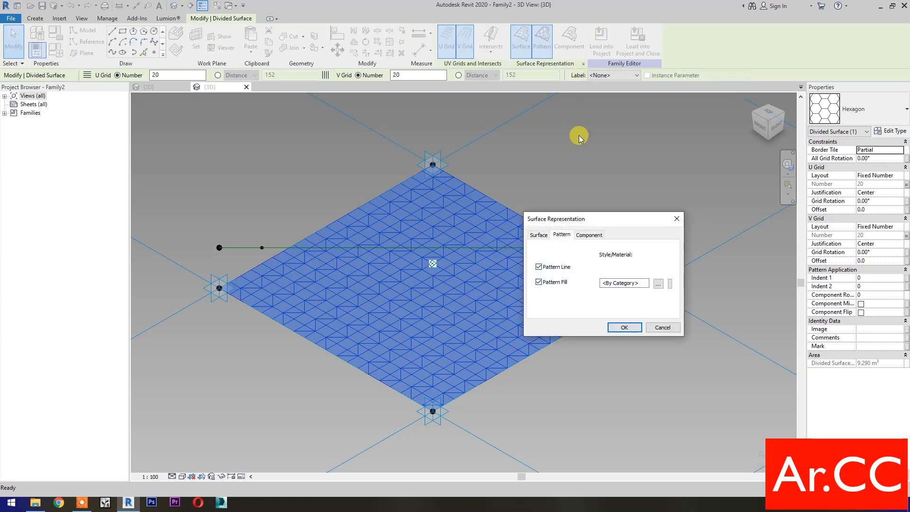
{"action": "left_click", "coordinate": [539, 283]}
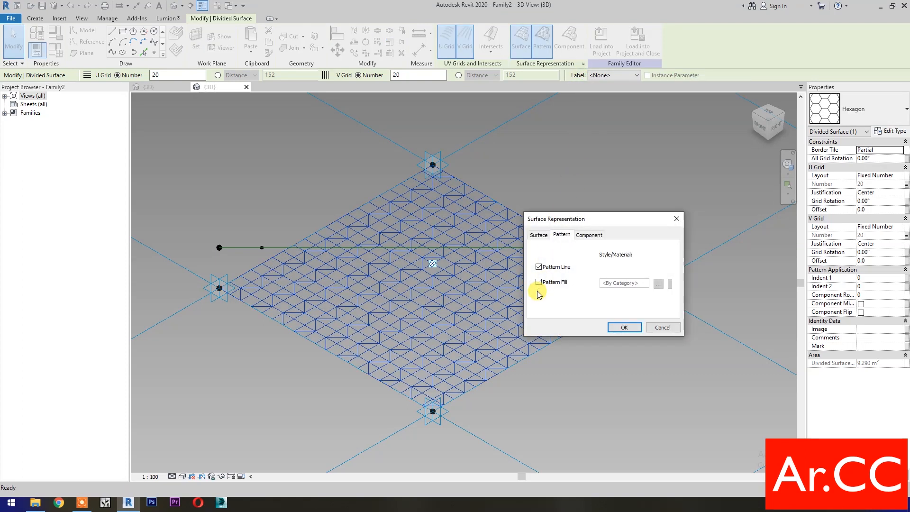
{"action": "left_click", "coordinate": [538, 235]}
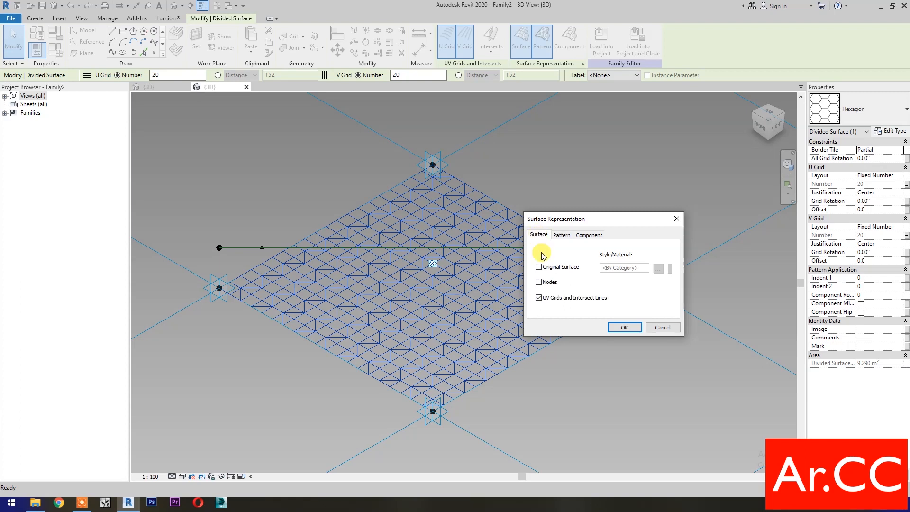
{"action": "left_click", "coordinate": [539, 282]}
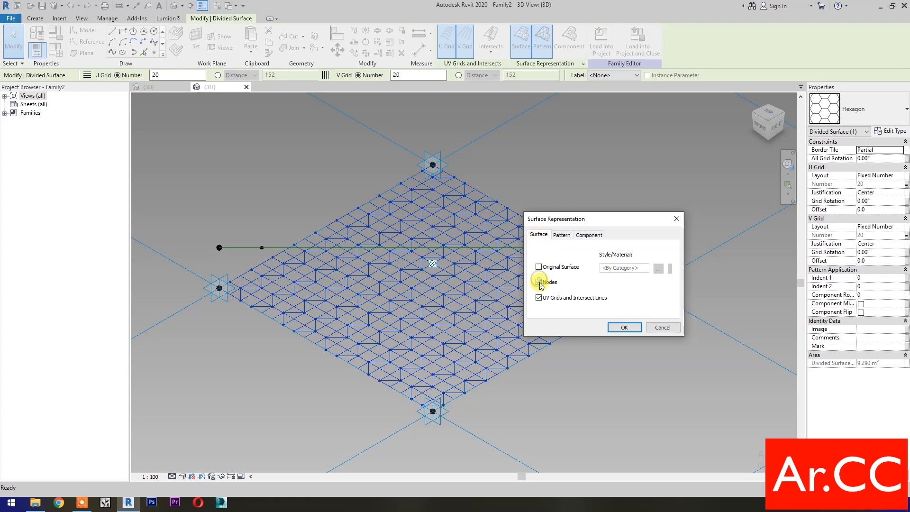
{"action": "left_click", "coordinate": [624, 328]}
{"action": "left_click", "coordinate": [603, 381]}
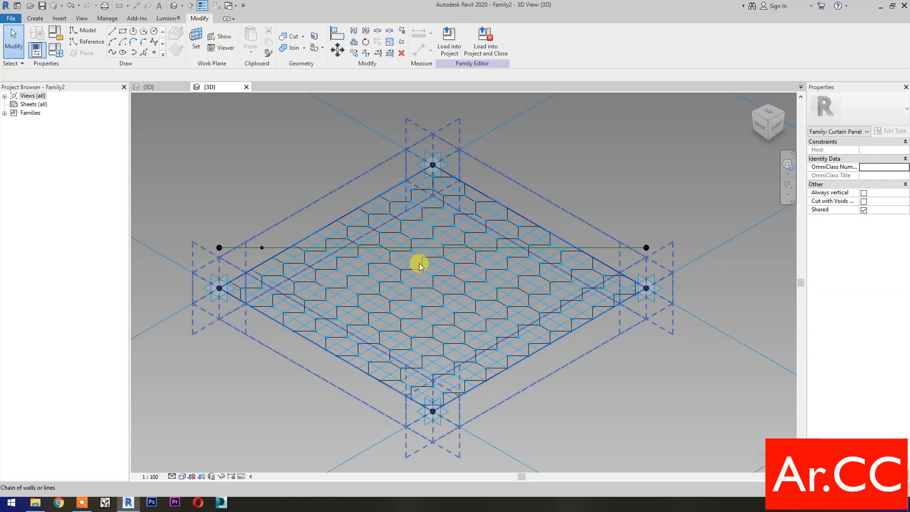
Step: Load the Adaptive Hexagon family into Family2, closing its source, and set the component's placement plane to Level 1
{"action": "left_click", "coordinate": [159, 87]}
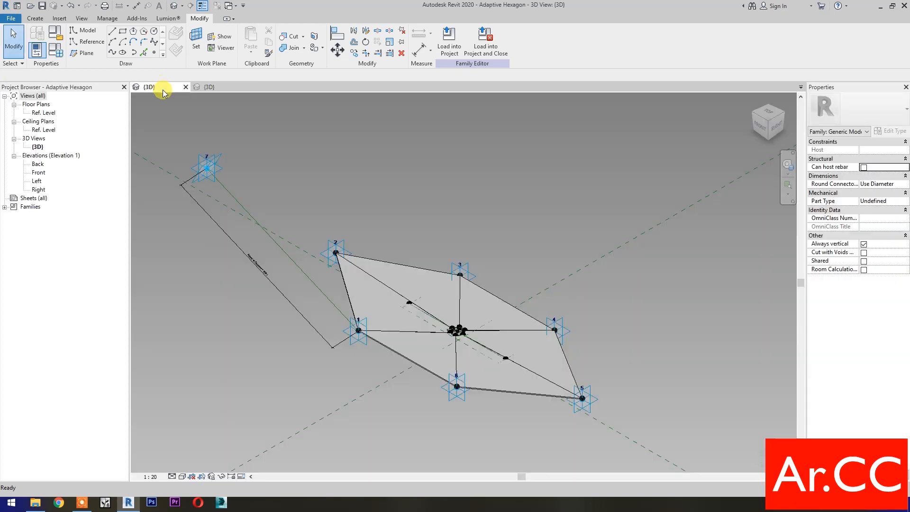
{"action": "left_click", "coordinate": [490, 52]}
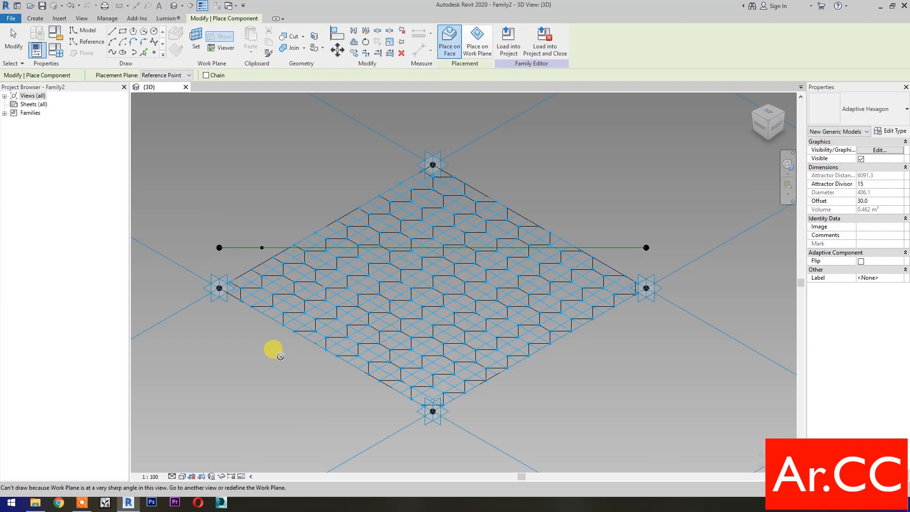
{"action": "left_click", "coordinate": [174, 76]}
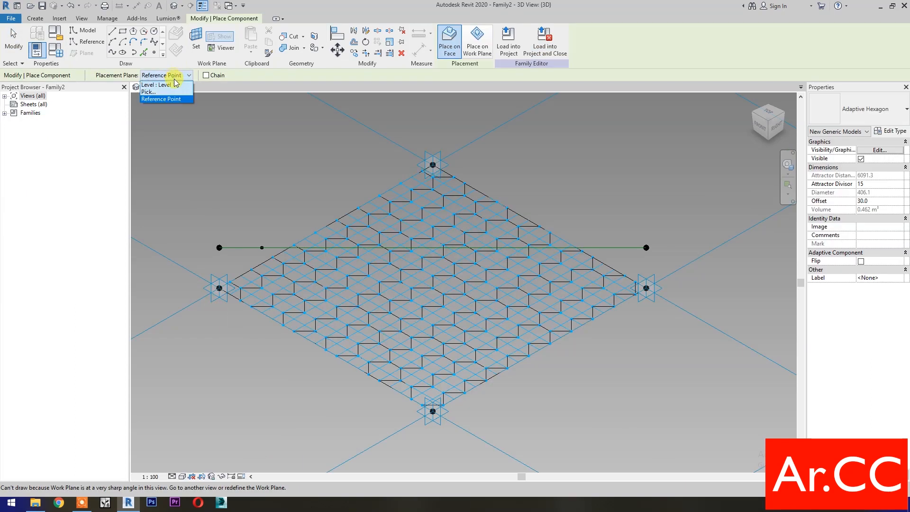
{"action": "left_click", "coordinate": [161, 84]}
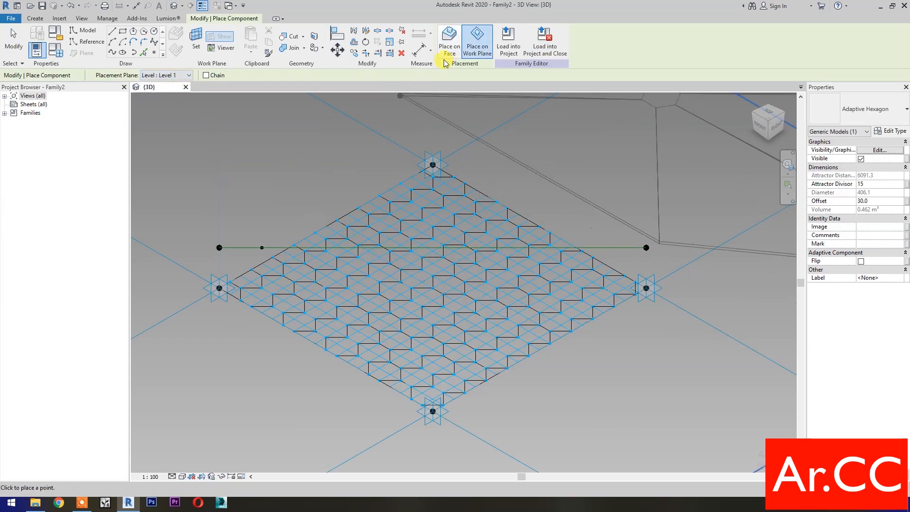
Step: Place one Adaptive Hexagon on the six nodes of the end hexagon cell, with its seventh point on the spline's hosted point
{"action": "scroll", "coordinate": [223, 331], "scroll_direction": "up", "scroll_amount": 5}
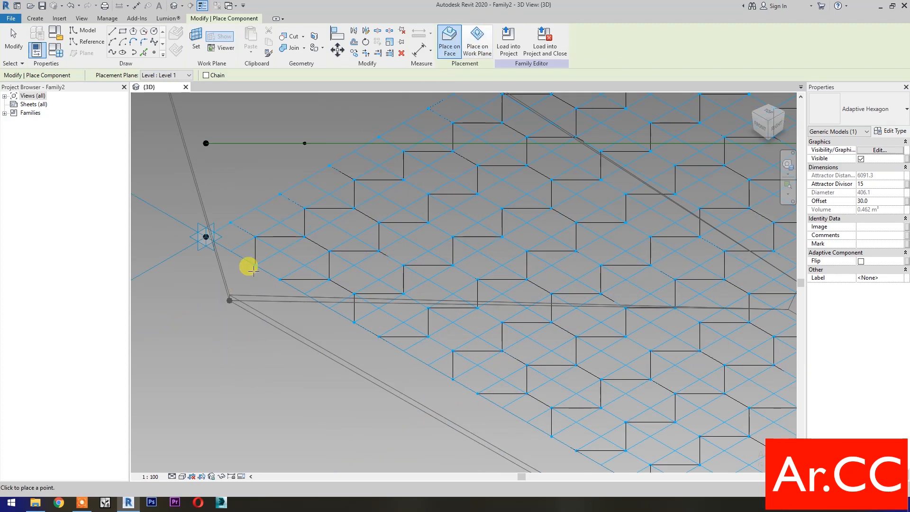
{"action": "left_click", "coordinate": [274, 344]}
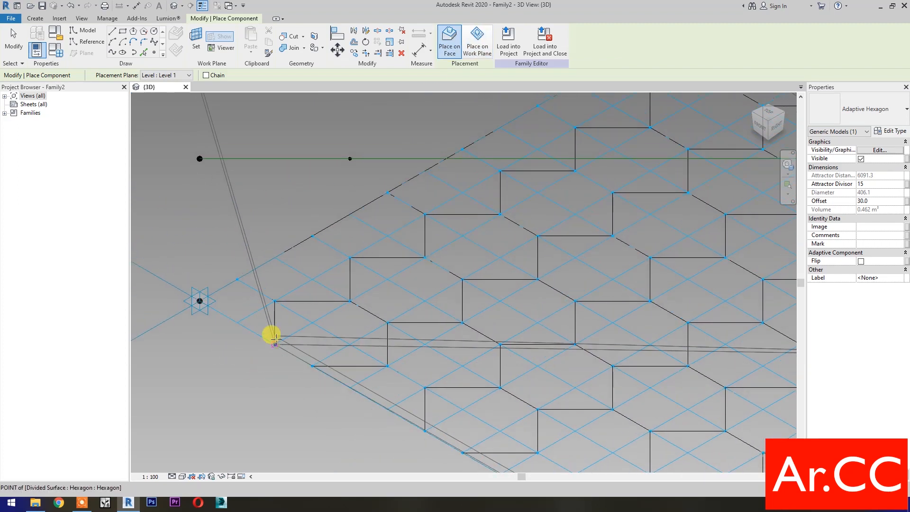
{"action": "left_click", "coordinate": [274, 300]}
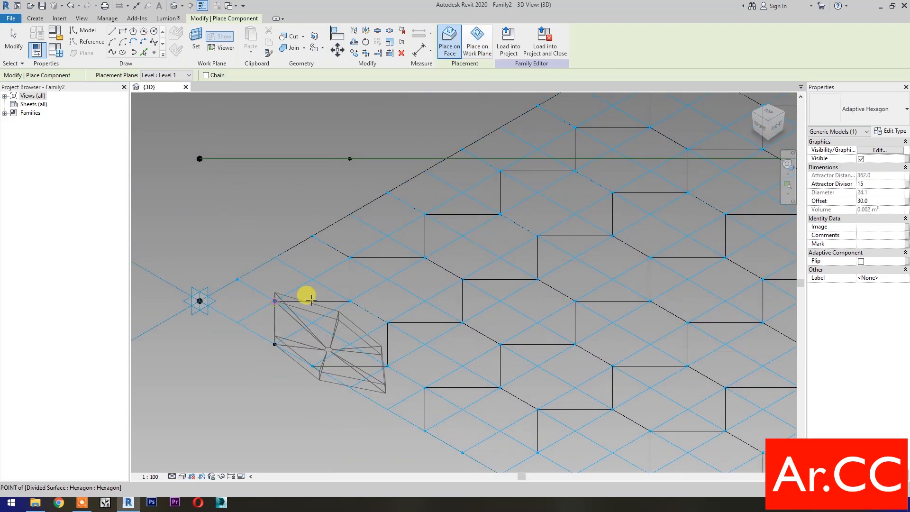
{"action": "left_click", "coordinate": [350, 300]}
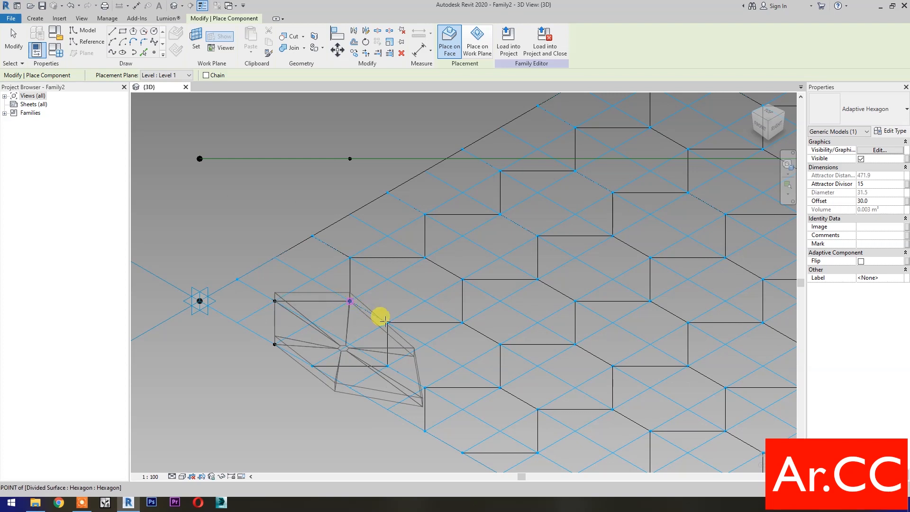
{"action": "left_click", "coordinate": [387, 366]}
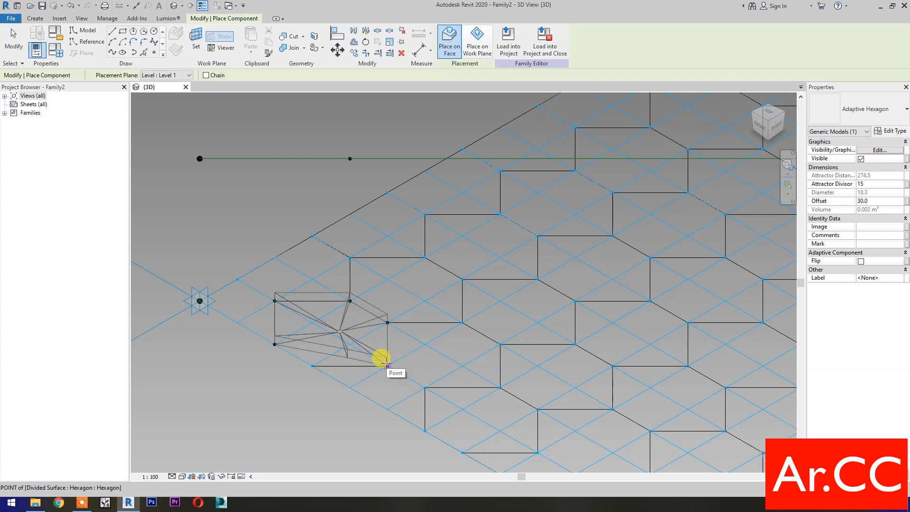
{"action": "left_click", "coordinate": [312, 365]}
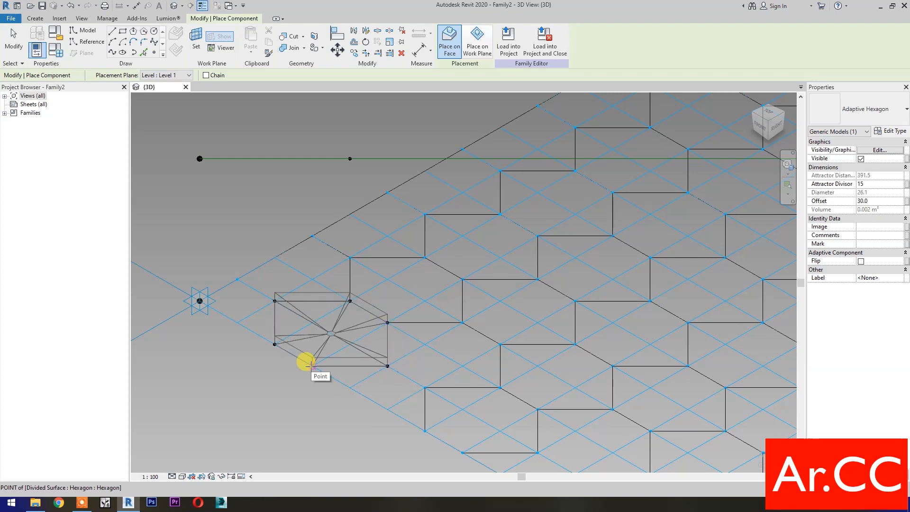
{"action": "left_click", "coordinate": [349, 159]}
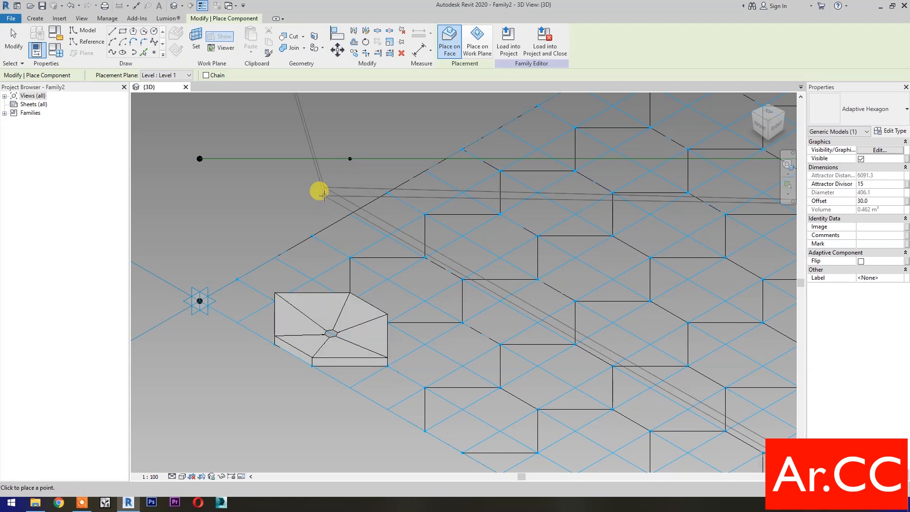
{"action": "key", "text": "Escape"}
Step: Associate the placed hexagon's Attractor Divisor with a new instance family parameter named Attractor Divisor, grouped under Dimensions
{"action": "left_click", "coordinate": [299, 289]}
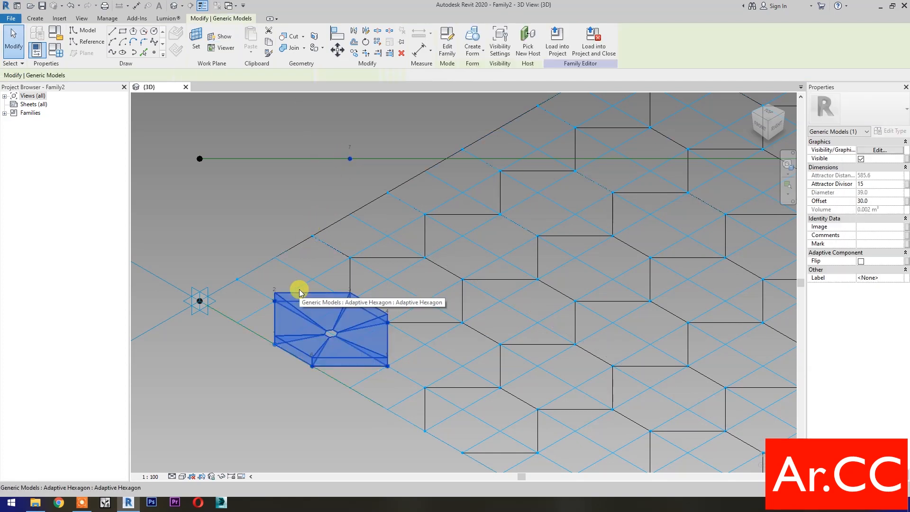
{"action": "left_click", "coordinate": [905, 184]}
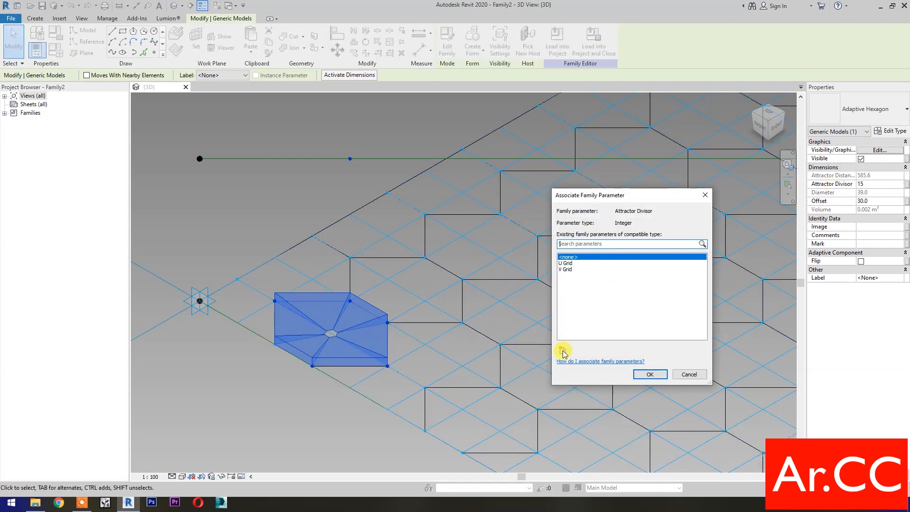
{"action": "left_click", "coordinate": [561, 351]}
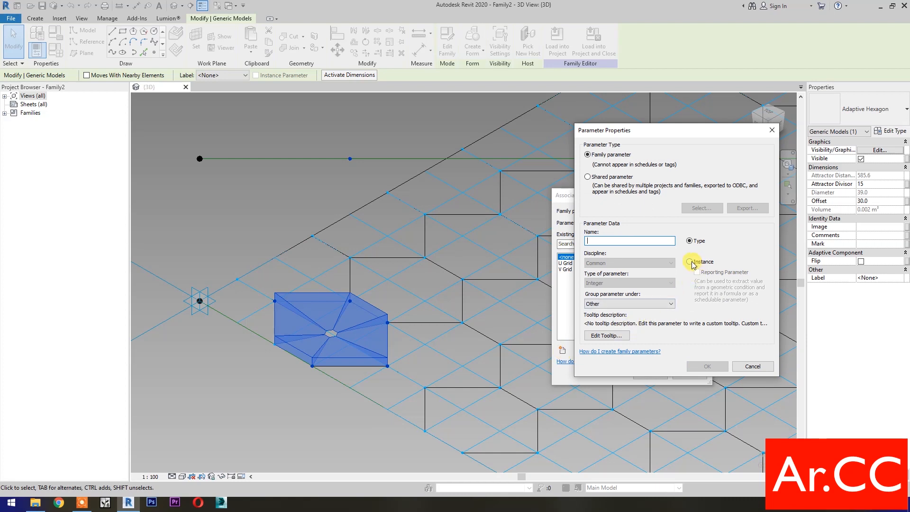
{"action": "left_click", "coordinate": [618, 242]}
{"action": "type", "text": "Attractor Divisor"}
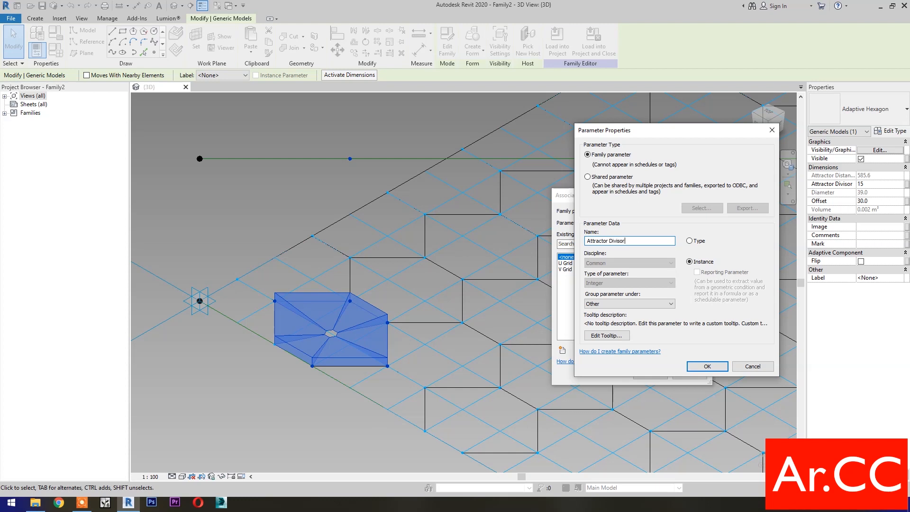
{"action": "left_click", "coordinate": [618, 304]}
{"action": "scroll", "coordinate": [615, 332], "scroll_direction": "up", "scroll_amount": 5}
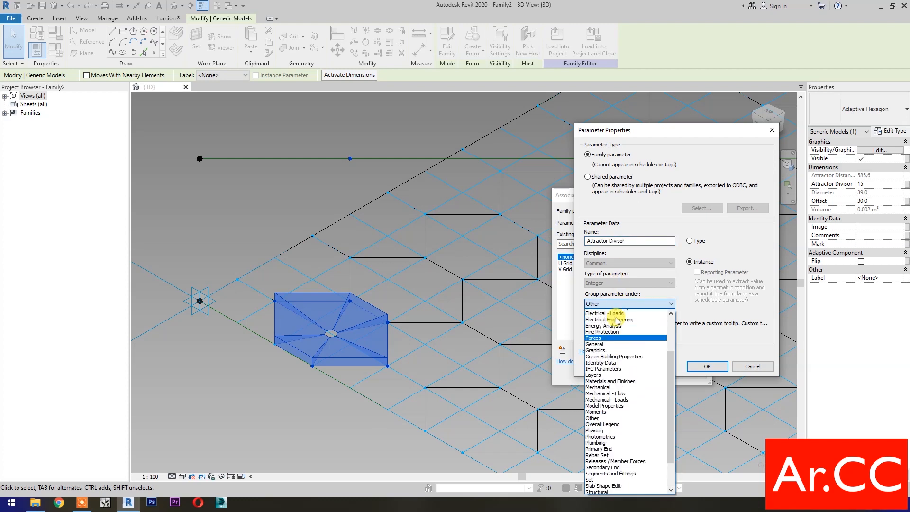
{"action": "left_click", "coordinate": [615, 330]}
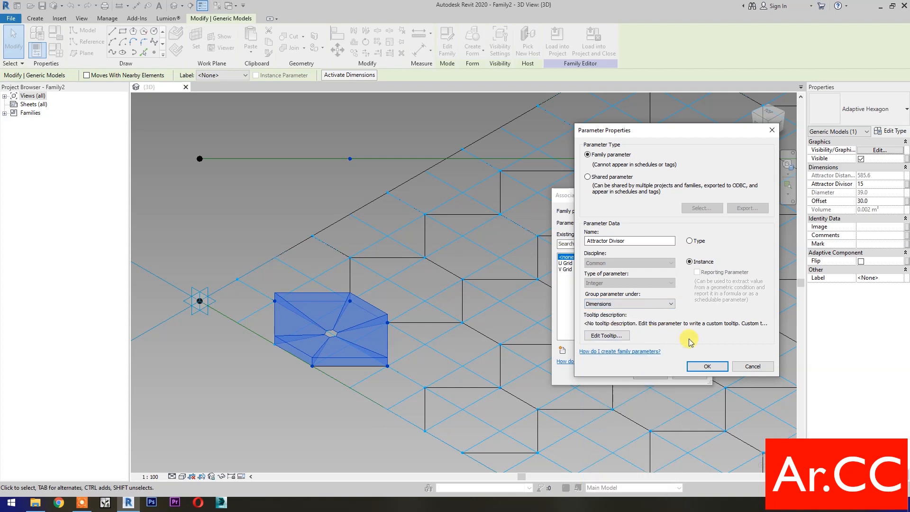
{"action": "left_click", "coordinate": [706, 366]}
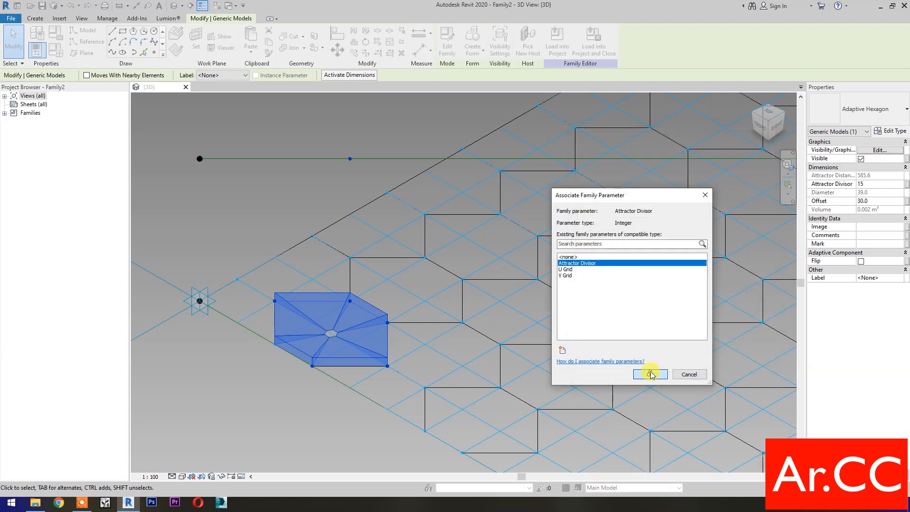
{"action": "left_click", "coordinate": [650, 374]}
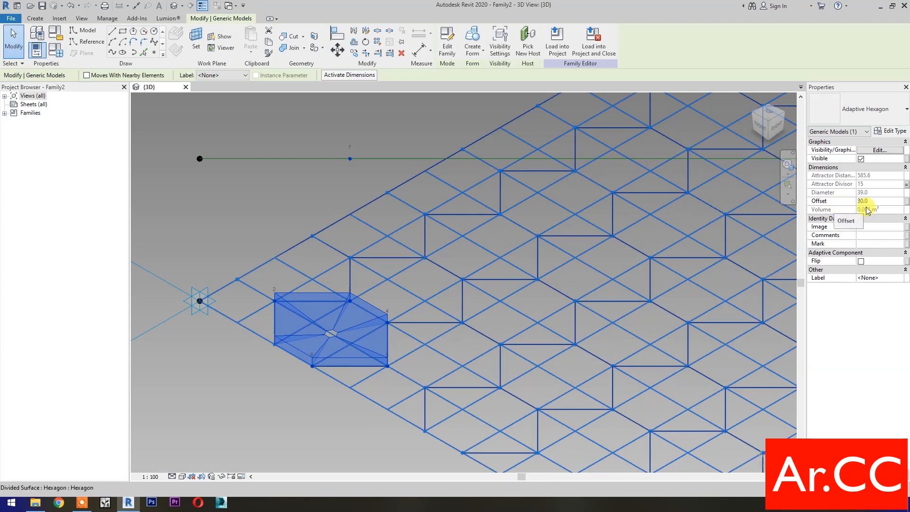
Step: Associate the hexagon's Offset with a new instance family parameter named Thickness, grouped under Dimensions
{"action": "left_click", "coordinate": [906, 201]}
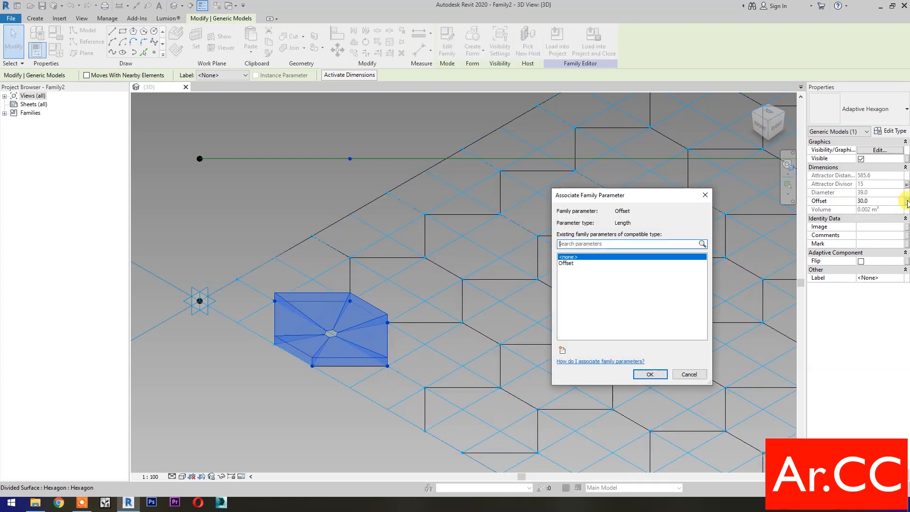
{"action": "left_click", "coordinate": [562, 351]}
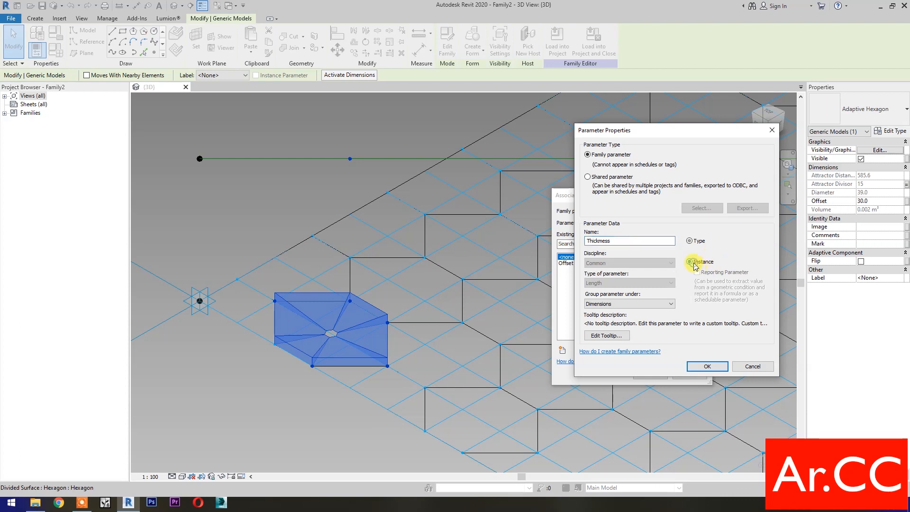
{"action": "left_click", "coordinate": [710, 368]}
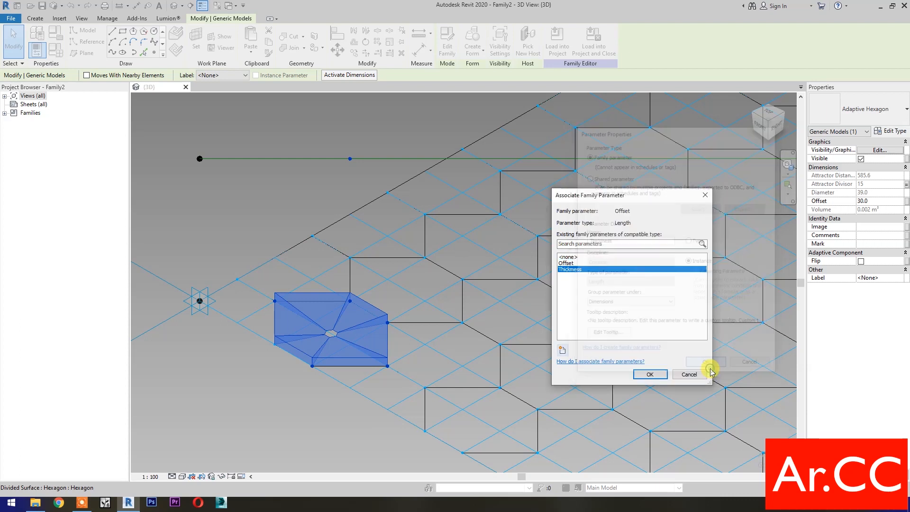
{"action": "left_click", "coordinate": [651, 375]}
Step: Repeat the first Adaptive Hexagon along its row of the divided surface
{"action": "left_click", "coordinate": [291, 404]}
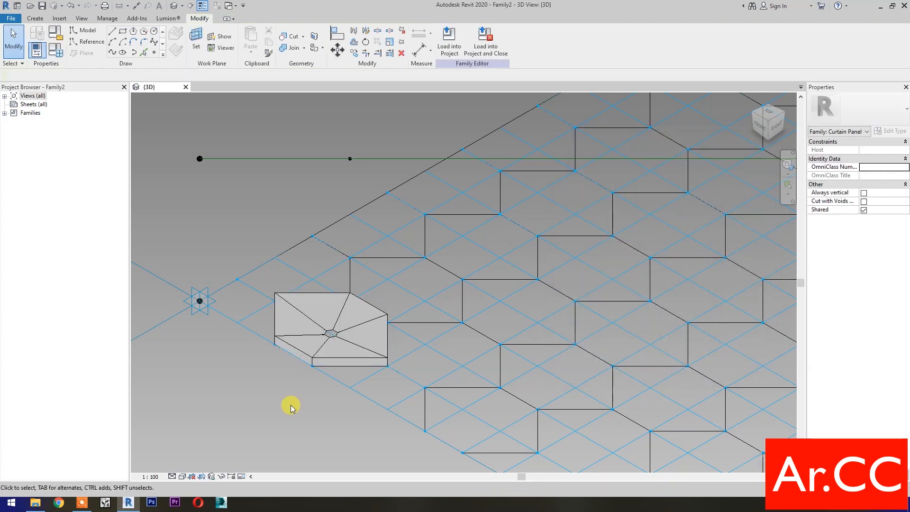
{"action": "left_click", "coordinate": [311, 361]}
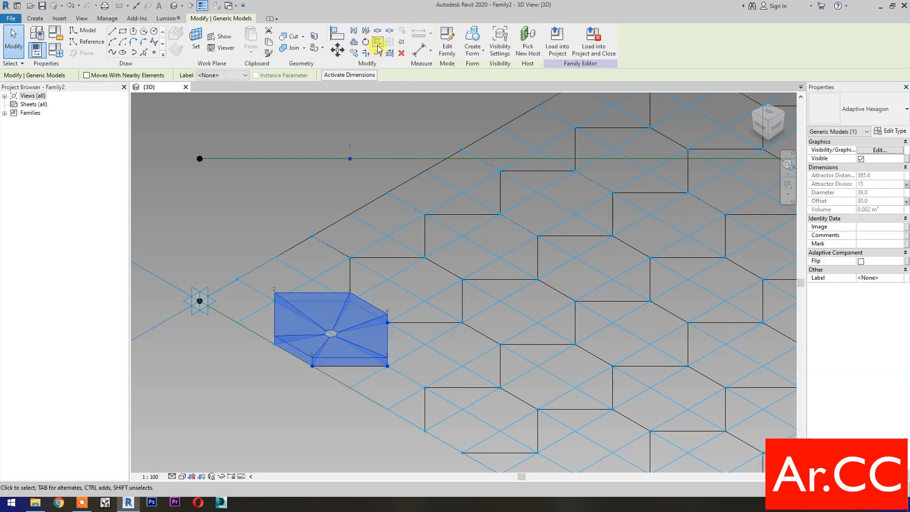
{"action": "left_click", "coordinate": [294, 412]}
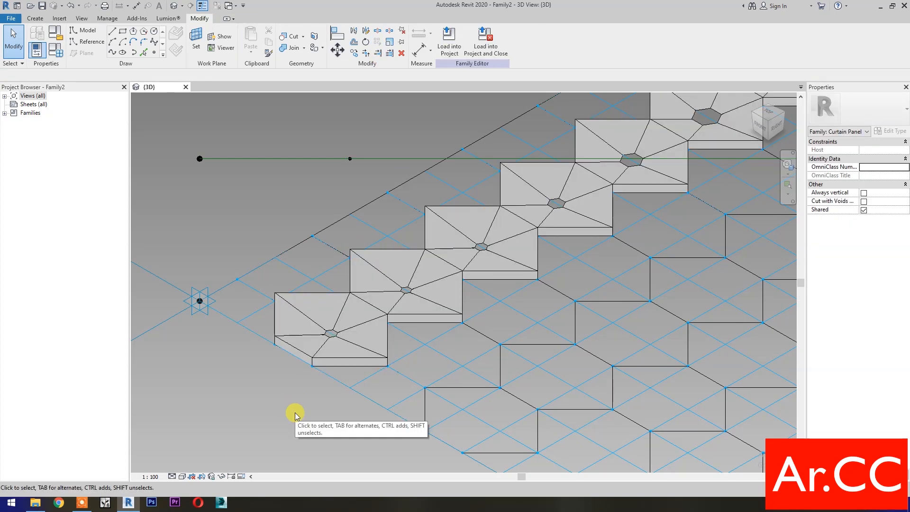
Step: Place a second Adaptive Hexagon on the six nodes of the empty cell beside the first row, with its seventh point on the spline's hosted point
{"action": "left_click", "coordinate": [5, 113]}
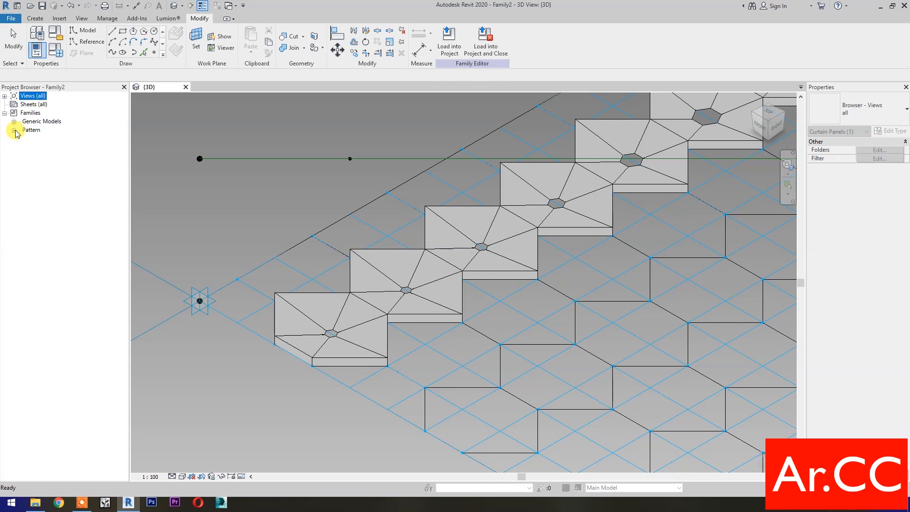
{"action": "left_click_drag", "start_coordinate": [48, 139], "coordinate": [322, 429]}
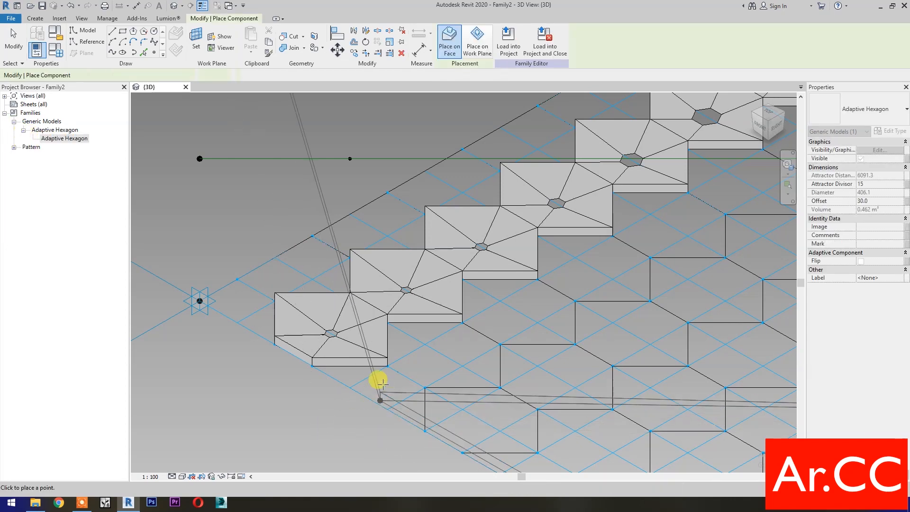
{"action": "left_click", "coordinate": [387, 365]}
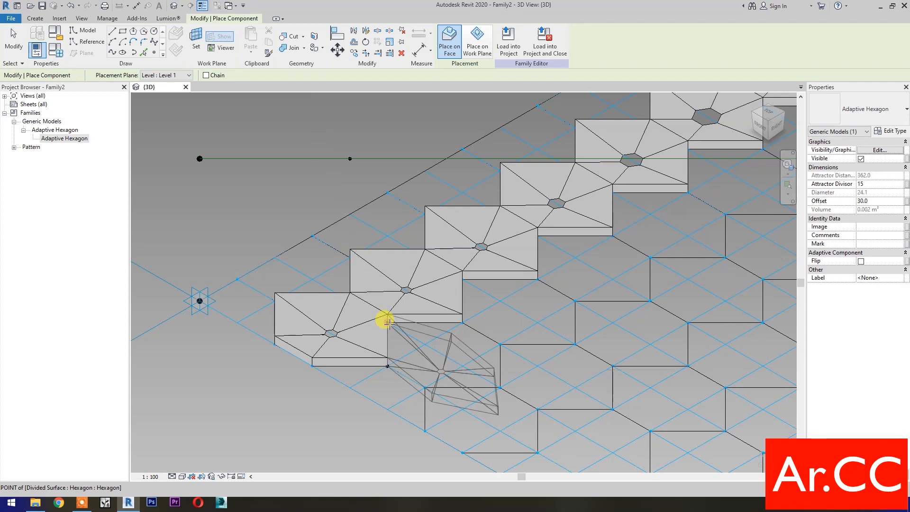
{"action": "left_click", "coordinate": [461, 322]}
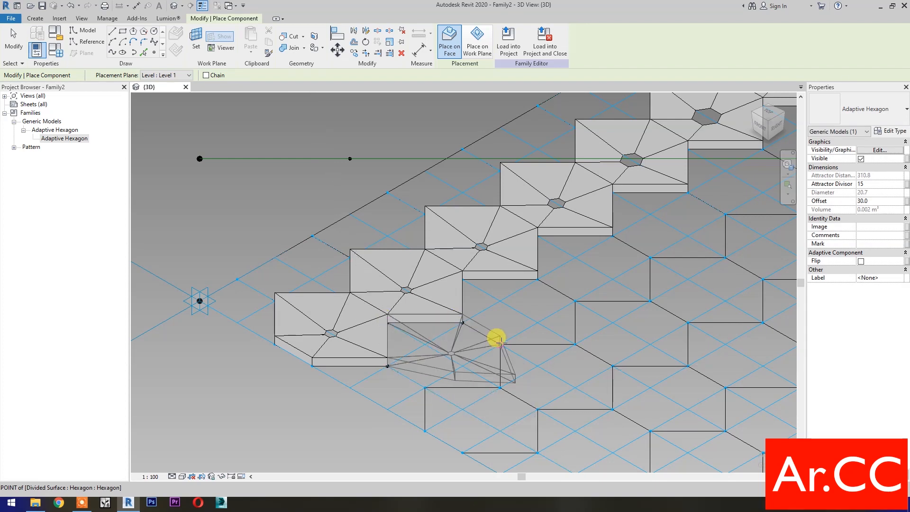
{"action": "left_click", "coordinate": [500, 343]}
{"action": "left_click", "coordinate": [500, 386]}
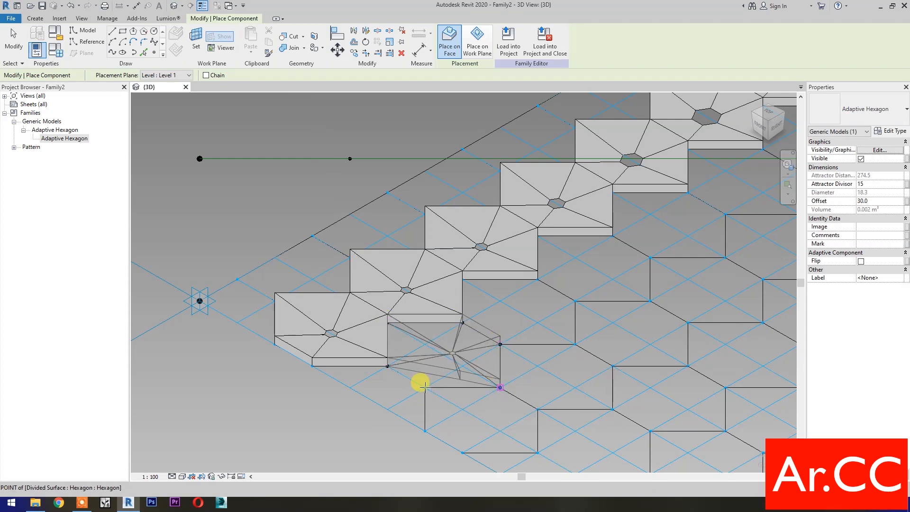
{"action": "left_click", "coordinate": [424, 386]}
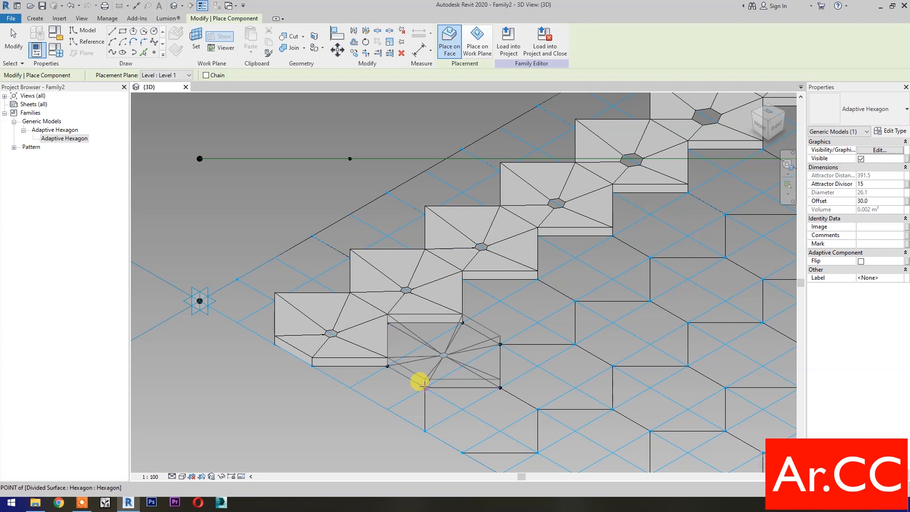
{"action": "left_click", "coordinate": [349, 158]}
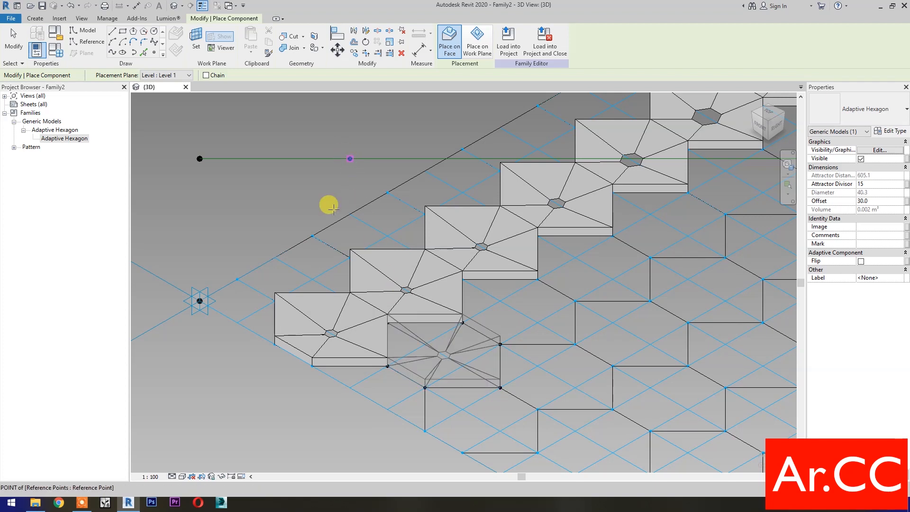
{"action": "key", "text": "Escape"}
{"action": "key", "text": "Escape"}
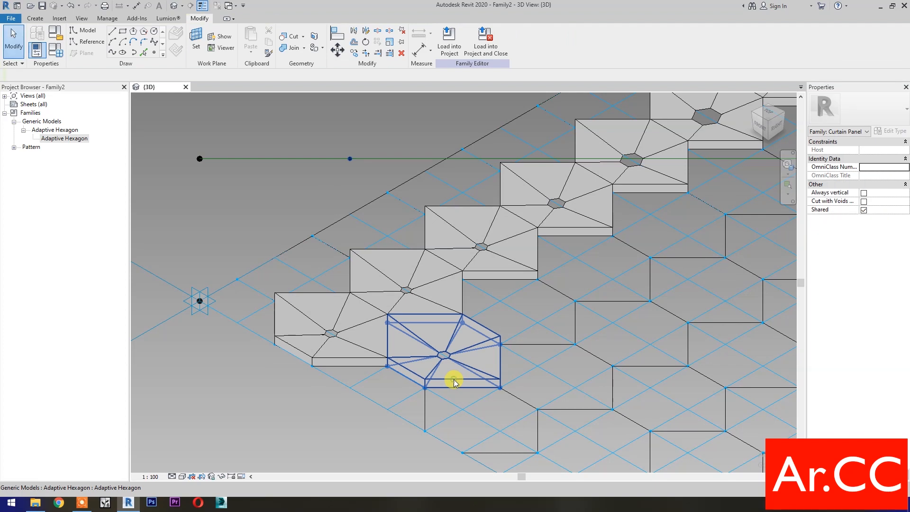
Step: Link the second hexagon's Attractor Divisor and Offset to the Attractor Divisor and Thickness parameters, and repeat it along its row
{"action": "left_click", "coordinate": [453, 379]}
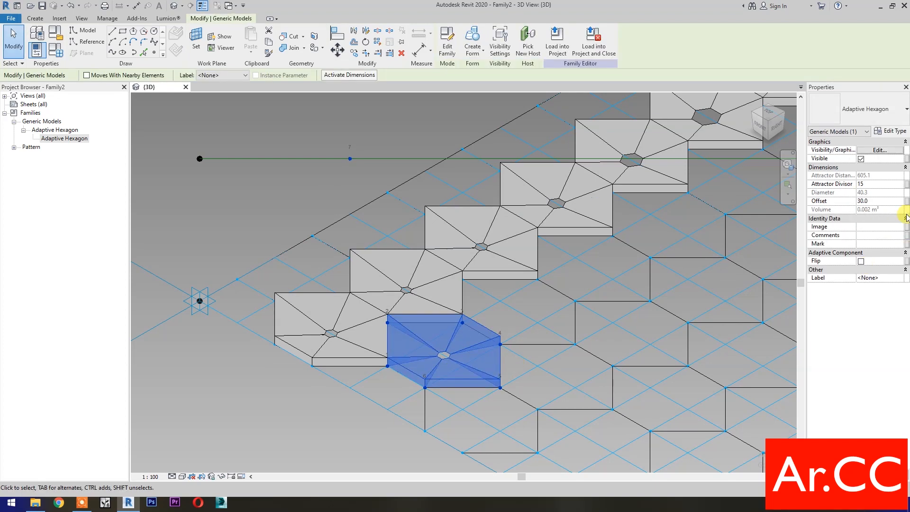
{"action": "left_click", "coordinate": [906, 184]}
{"action": "left_click", "coordinate": [582, 264]}
{"action": "left_click", "coordinate": [640, 372]}
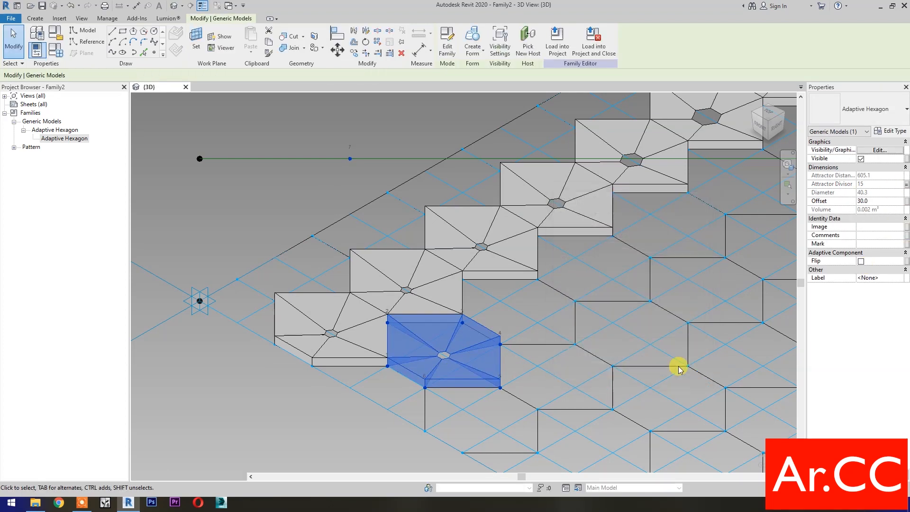
{"action": "left_click", "coordinate": [905, 203]}
{"action": "left_click", "coordinate": [574, 269]}
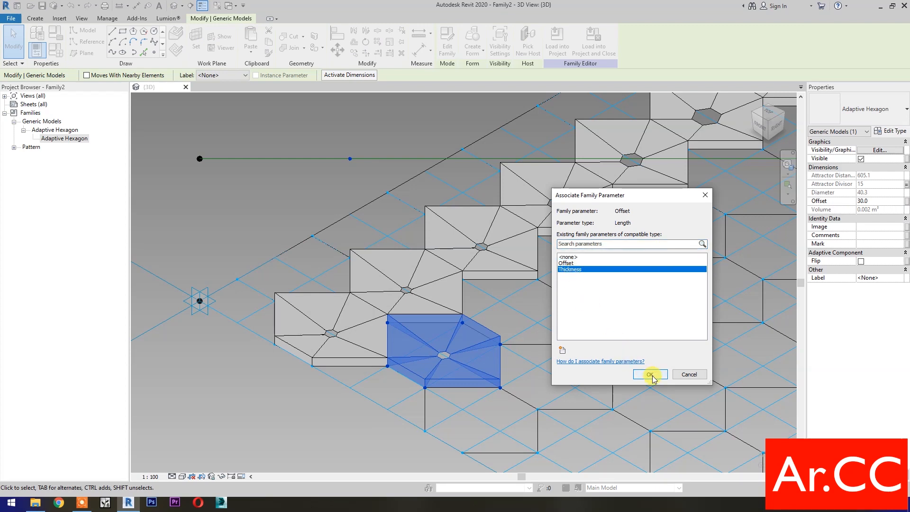
{"action": "left_click", "coordinate": [650, 374]}
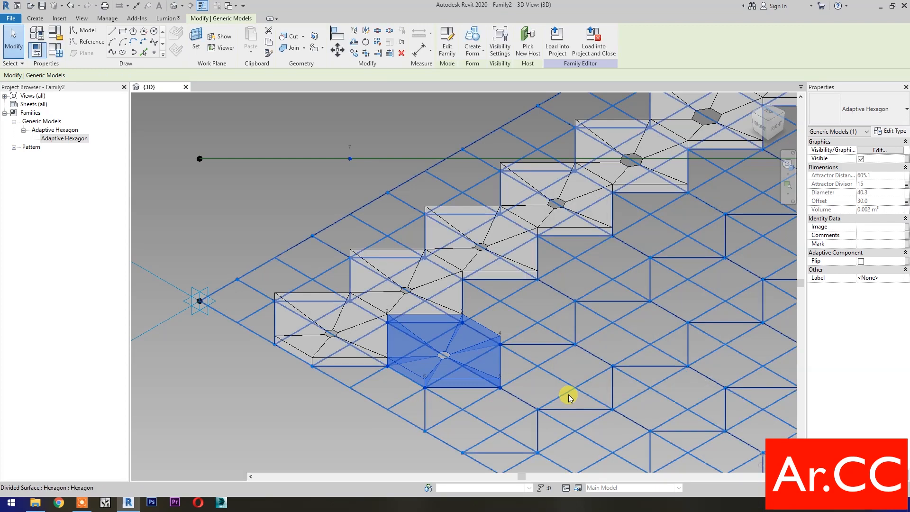
{"action": "left_click", "coordinate": [381, 45]}
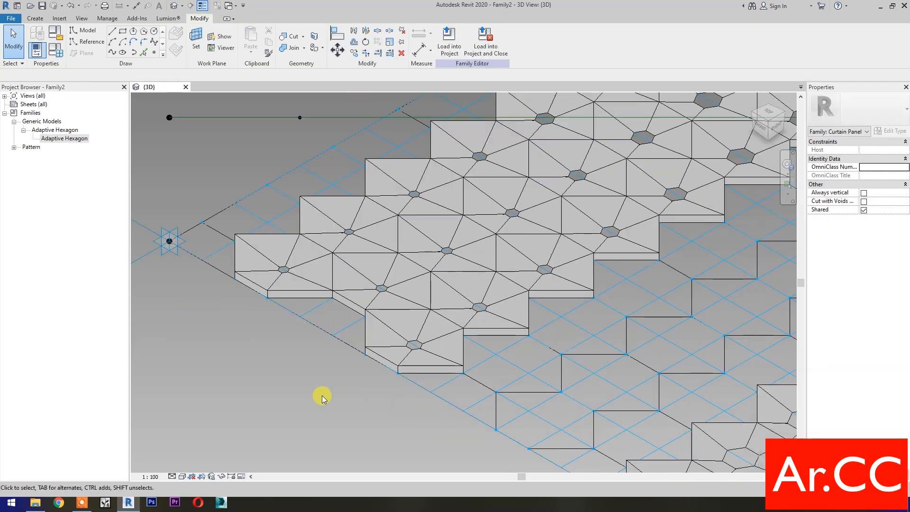
Step: Place another Adaptive Hexagon on the six nodes of the first empty cell beyond the filled rows, ending on the spline's hosted point
{"action": "left_click", "coordinate": [63, 138]}
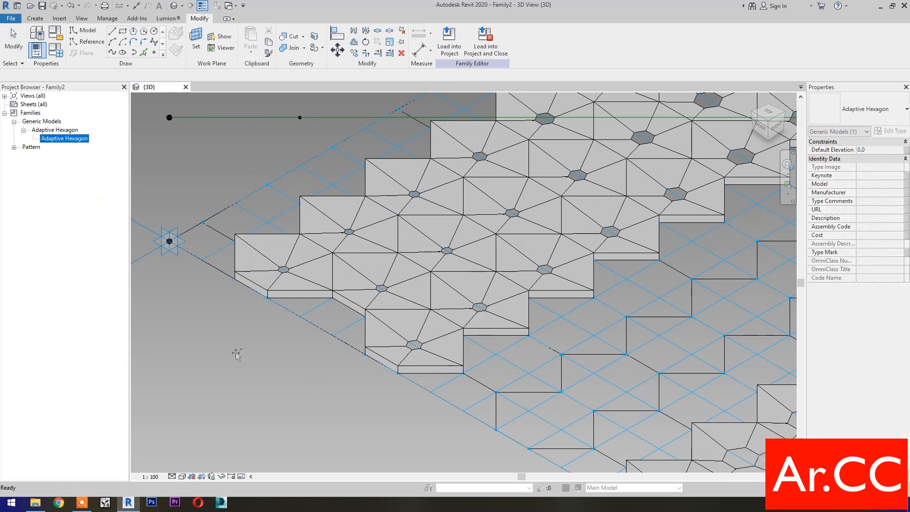
{"action": "left_click_drag", "start_coordinate": [428, 421], "coordinate": [432, 417]}
{"action": "left_click", "coordinate": [463, 373]}
{"action": "left_click", "coordinate": [463, 336]}
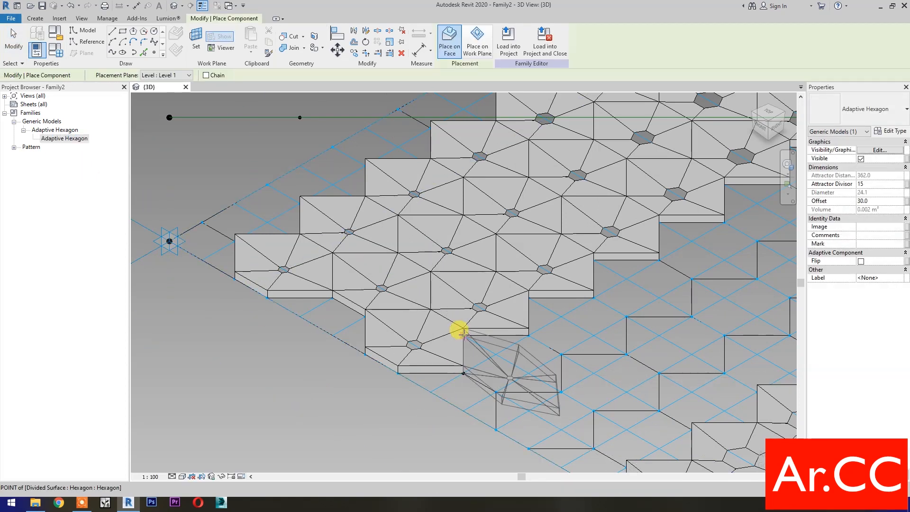
{"action": "left_click", "coordinate": [529, 335]}
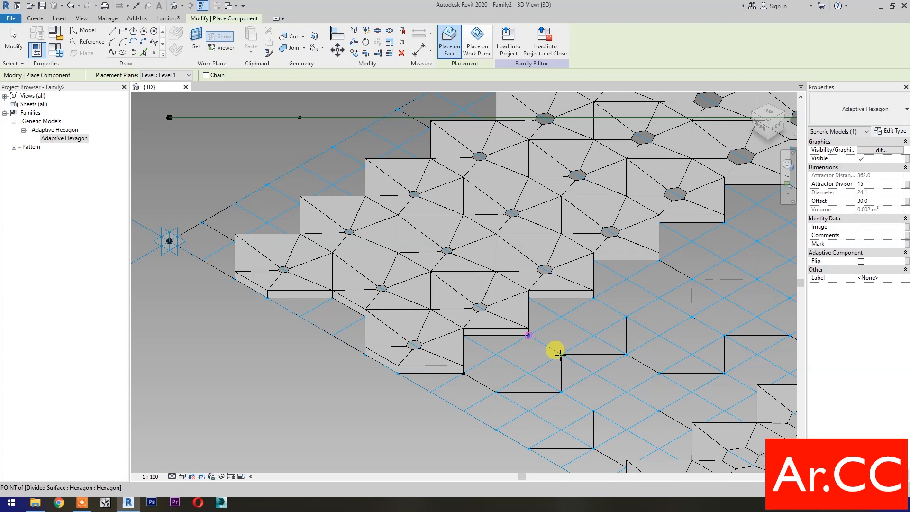
{"action": "left_click", "coordinate": [561, 391]}
{"action": "left_click", "coordinate": [496, 392]}
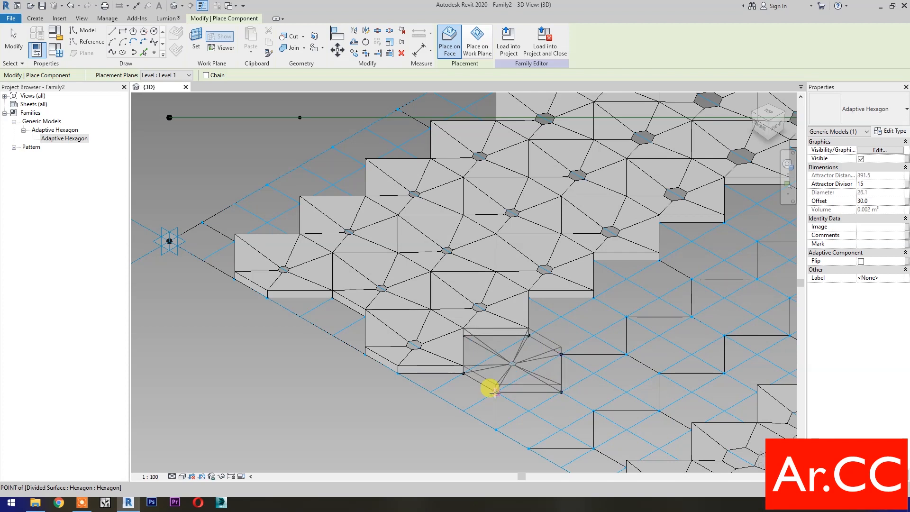
{"action": "left_click", "coordinate": [299, 117]}
{"action": "key", "text": "Escape"}
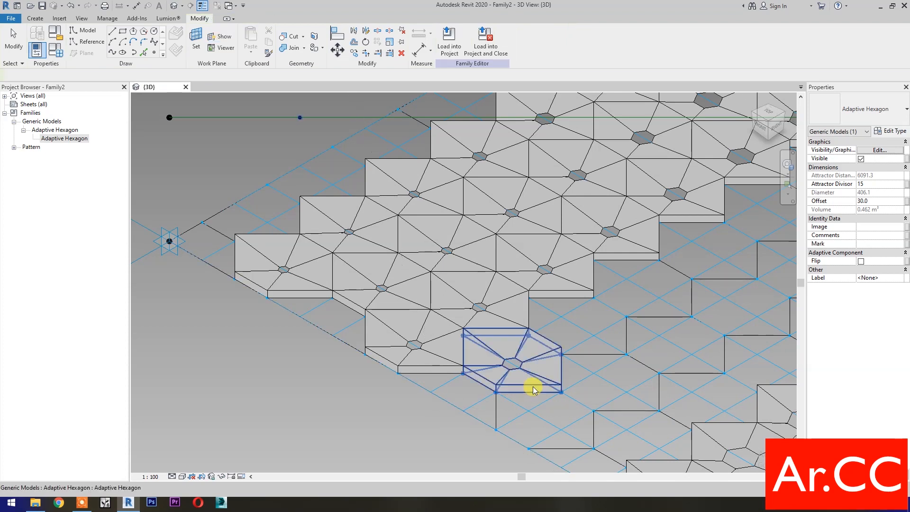
Step: Associate this new hexagon's Attractor Divisor and Offset with the Attractor Divisor and Thickness parameters, and repeat it across its row
{"action": "left_click", "coordinate": [533, 390]}
{"action": "left_click", "coordinate": [906, 183]}
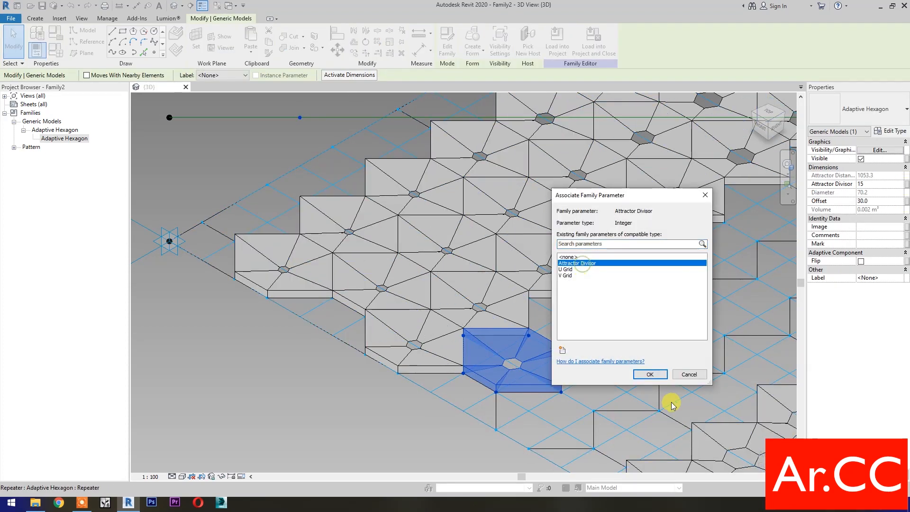
{"action": "left_click", "coordinate": [649, 374]}
{"action": "left_click", "coordinate": [905, 200]}
{"action": "left_click", "coordinate": [570, 269]}
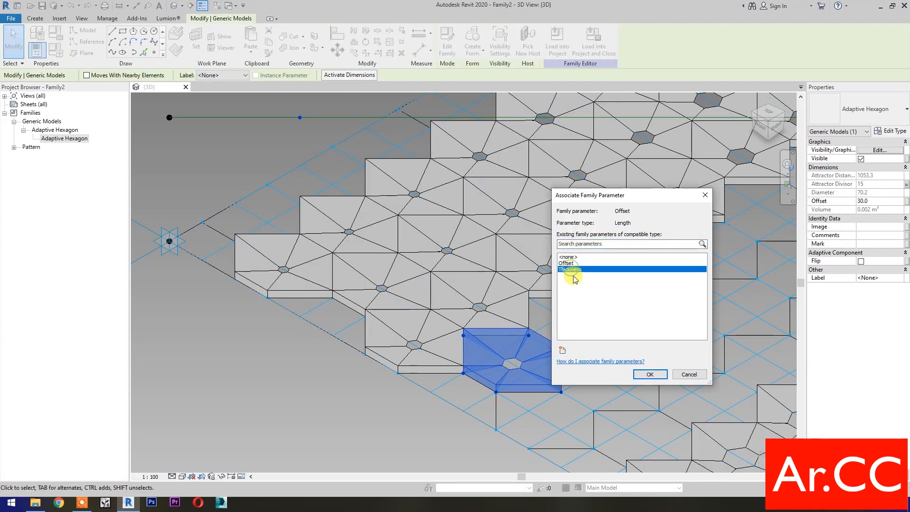
{"action": "left_click", "coordinate": [649, 374]}
{"action": "left_click", "coordinate": [355, 349]}
Step: Place another Adaptive Hexagon on the six nodes of the next empty edge cell below the filled rows, ending on the spline's hosted point
{"action": "left_click_drag", "start_coordinate": [62, 142], "coordinate": [489, 426]}
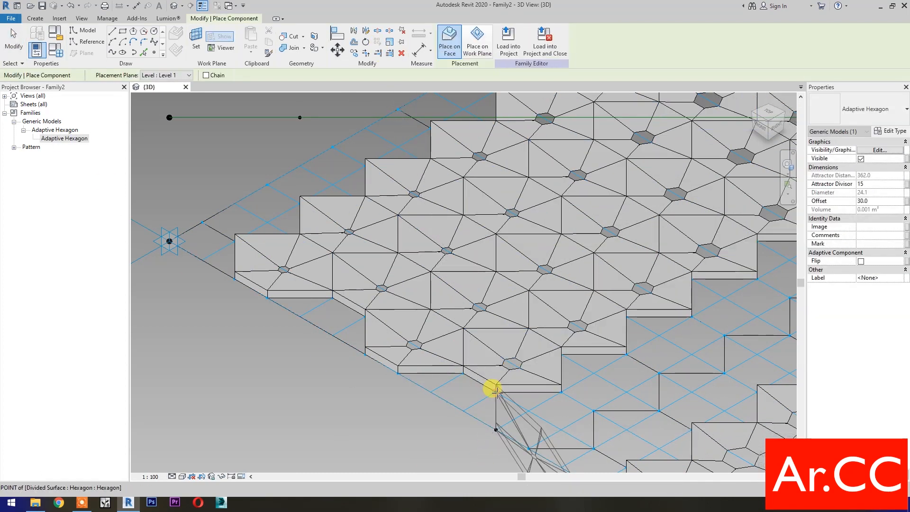
{"action": "left_click", "coordinate": [560, 391]}
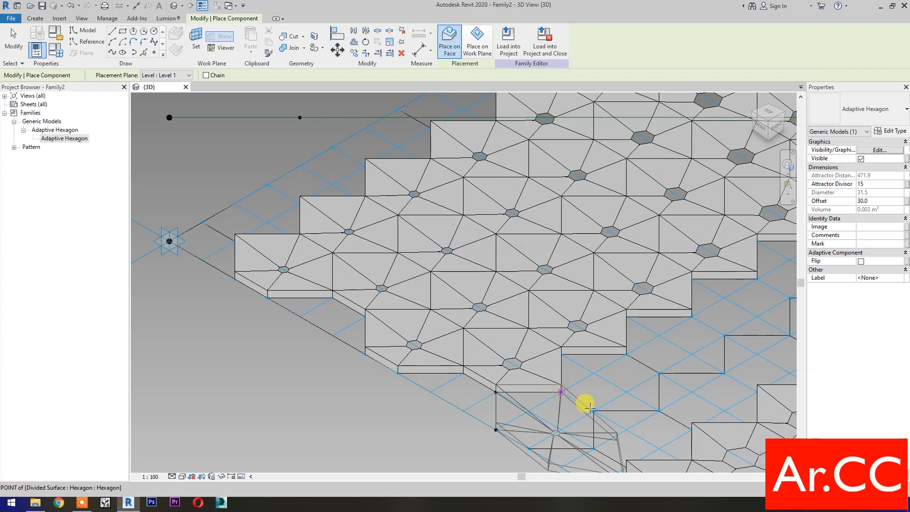
{"action": "left_click", "coordinate": [593, 411]}
{"action": "left_click", "coordinate": [593, 447]}
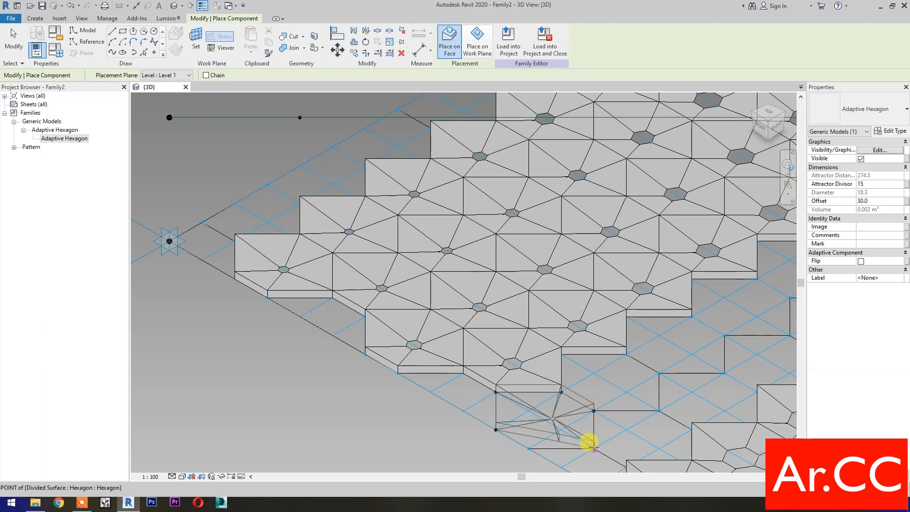
{"action": "left_click", "coordinate": [300, 118]}
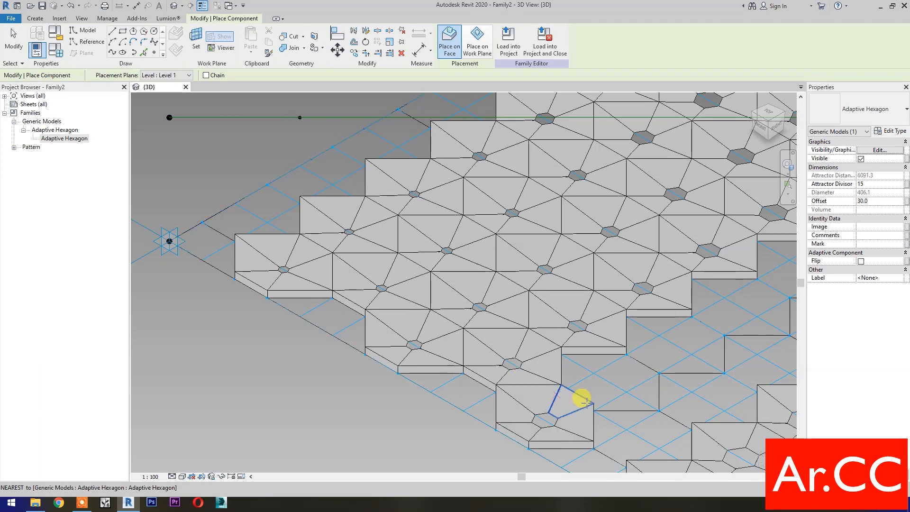
{"action": "key", "text": "Escape"}
{"action": "key", "text": "Escape"}
Step: Associate the placed hexagon's Attractor Divisor and Offset with the Attractor Divisor and Thickness parameters, and repeat it across the surface
{"action": "left_click", "coordinate": [591, 429]}
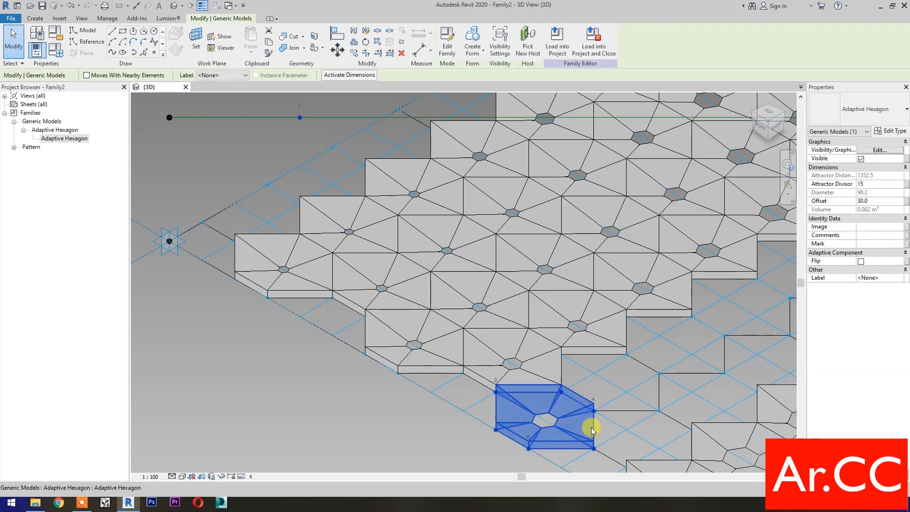
{"action": "left_click", "coordinate": [906, 184]}
{"action": "left_click", "coordinate": [588, 261]}
{"action": "left_click", "coordinate": [641, 375]}
{"action": "left_click", "coordinate": [906, 201]}
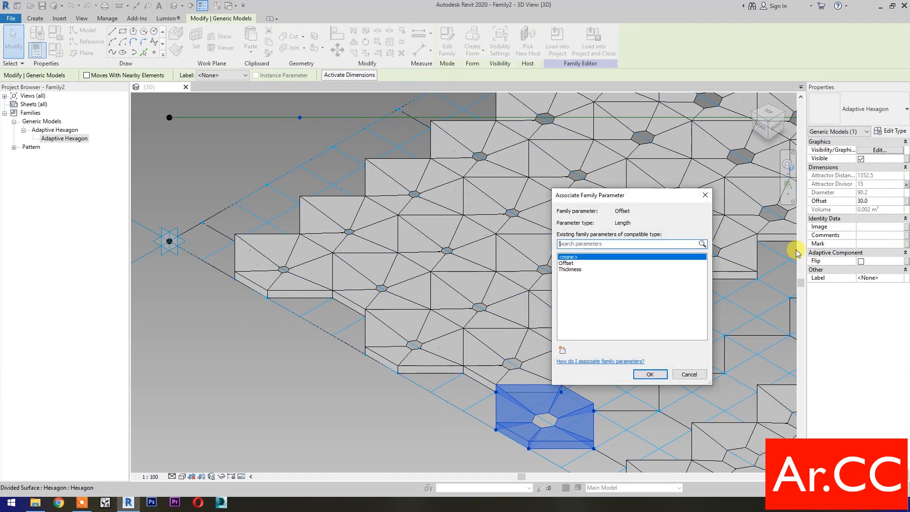
{"action": "left_click", "coordinate": [580, 269]}
{"action": "left_click", "coordinate": [649, 374]}
{"action": "left_click", "coordinate": [377, 45]}
{"action": "left_click", "coordinate": [273, 410]}
Step: Temporarily hide the two hexagon repeaters bordering the remaining empty row to expose its nodes
{"action": "middle_click_drag", "start_coordinate": [389, 419], "coordinate": [339, 413]}
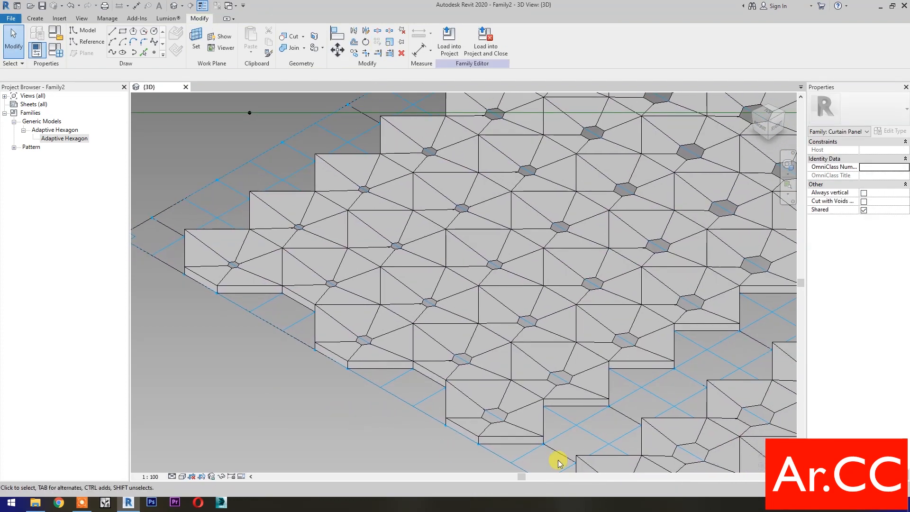
{"action": "left_click", "coordinate": [582, 462]}
{"action": "left_click", "coordinate": [538, 427], "text": "ctrl"}
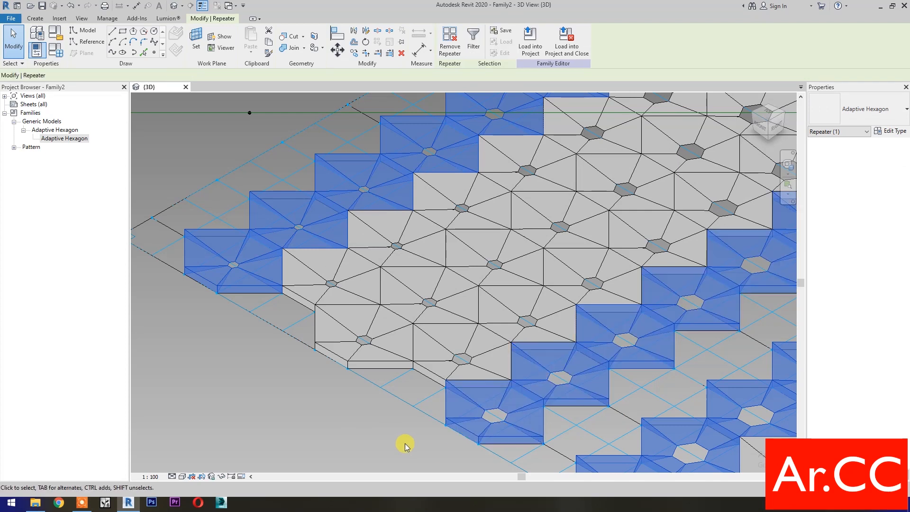
{"action": "left_click", "coordinate": [222, 476]}
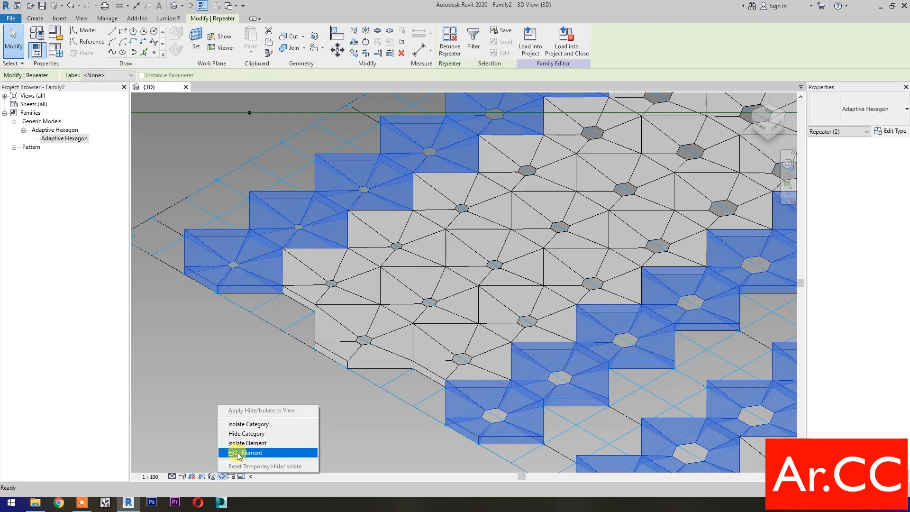
{"action": "left_click", "coordinate": [237, 452]}
Step: Place an Adaptive Hexagon on the six exposed nodes of the last empty row's first cell, with its seventh point on the spline's hosted point
{"action": "left_click_drag", "start_coordinate": [65, 142], "coordinate": [518, 457]}
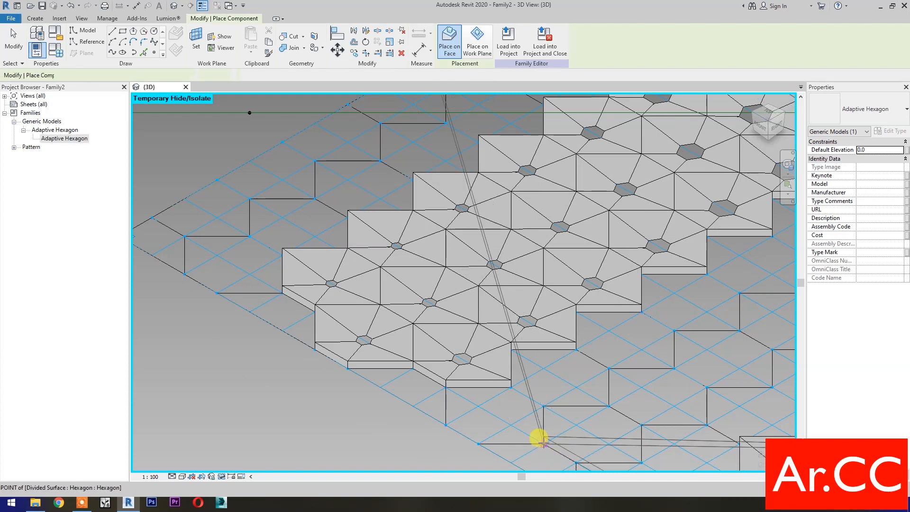
{"action": "left_click", "coordinate": [543, 443]}
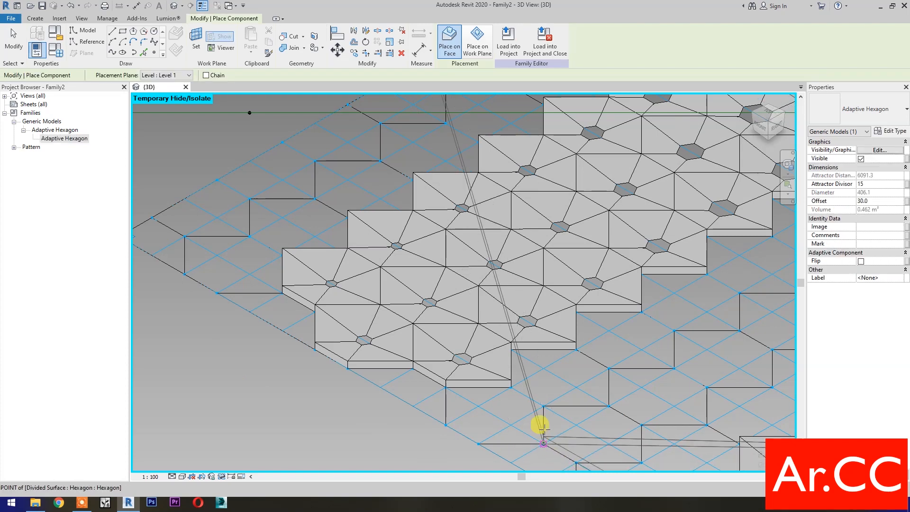
{"action": "left_click", "coordinate": [608, 405]}
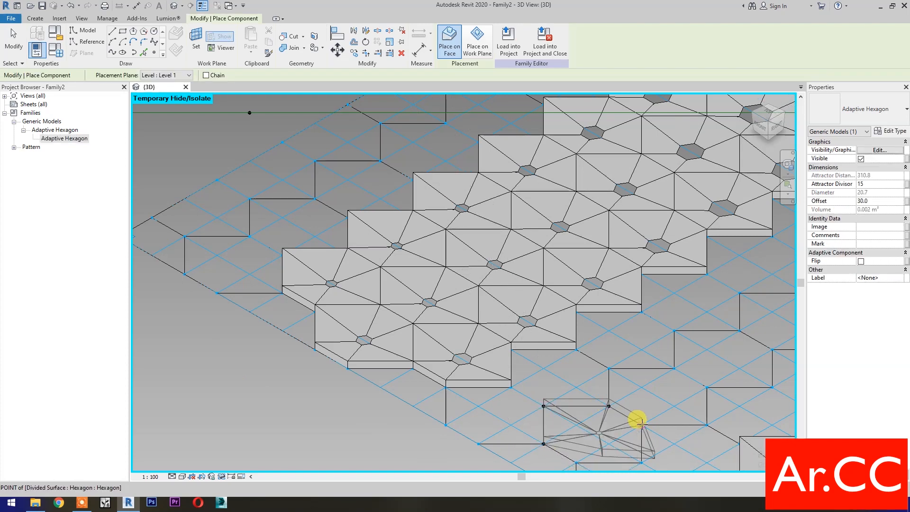
{"action": "left_click", "coordinate": [640, 424]}
{"action": "left_click", "coordinate": [641, 462]}
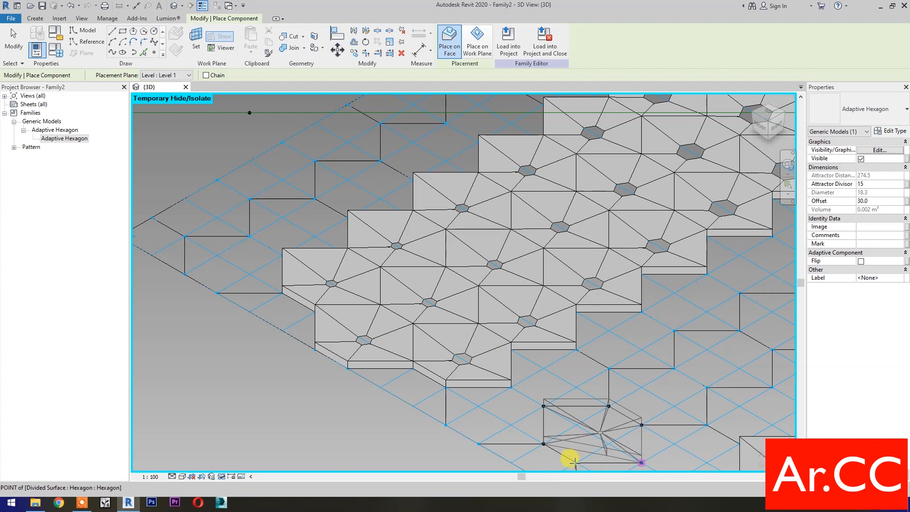
{"action": "left_click", "coordinate": [575, 462]}
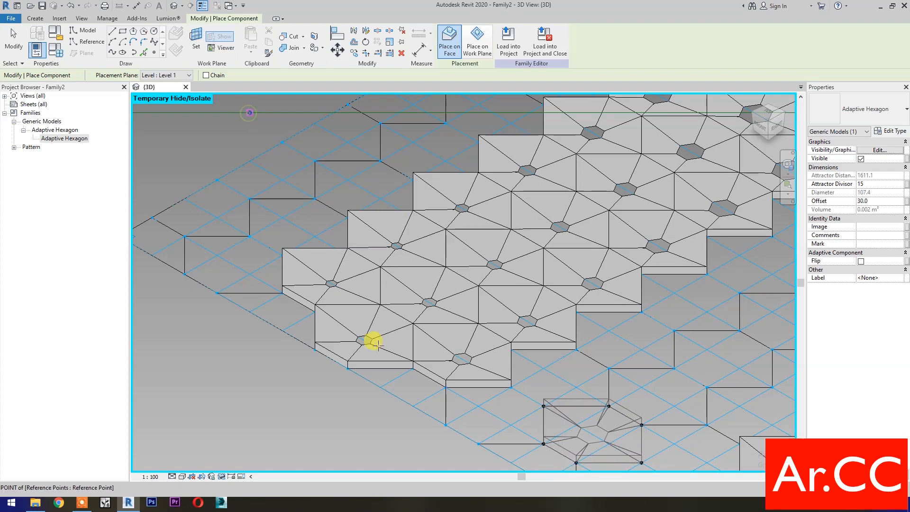
{"action": "key", "text": "Escape"}
{"action": "key", "text": "Escape"}
Step: Link the last row's hexagon Attractor Divisor and Offset to Attractor Divisor and Thickness, and repeat it along the row
{"action": "left_click", "coordinate": [572, 441]}
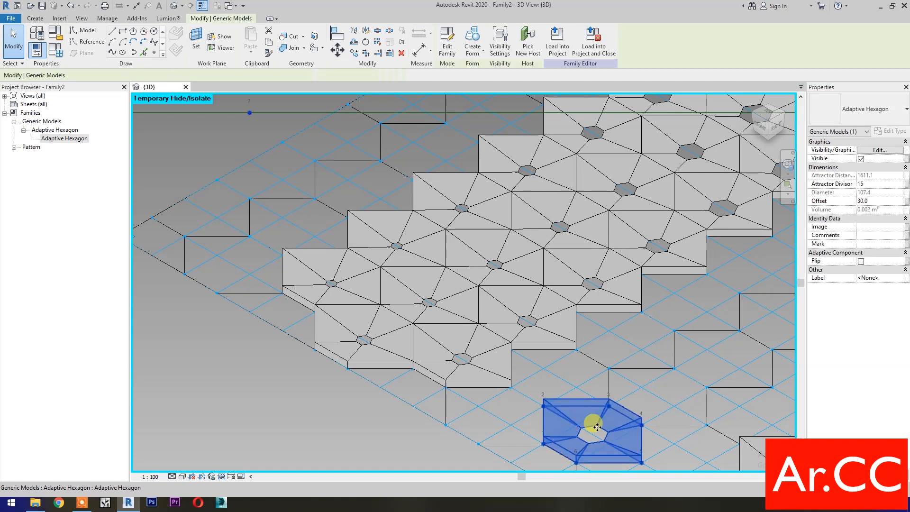
{"action": "left_click", "coordinate": [906, 183]}
{"action": "left_click", "coordinate": [650, 374]}
{"action": "left_click", "coordinate": [906, 201]}
{"action": "left_click", "coordinate": [571, 270]}
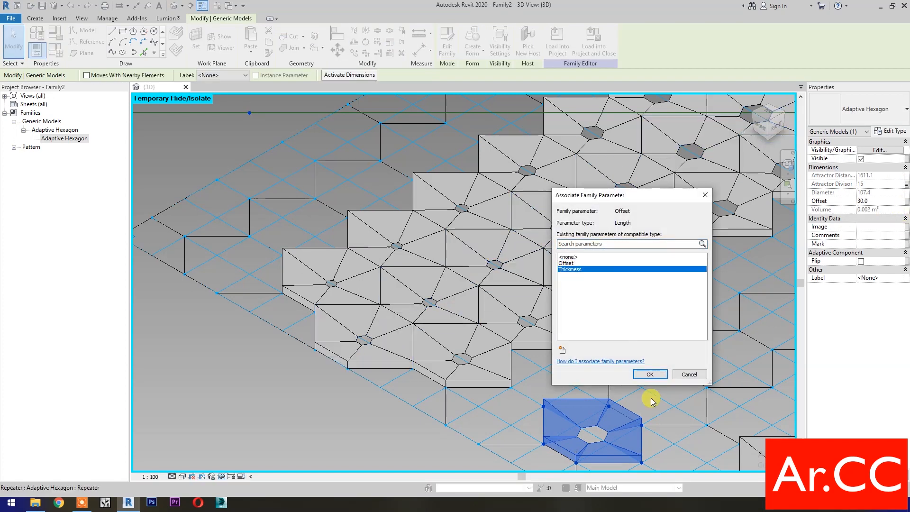
{"action": "left_click", "coordinate": [650, 374]}
{"action": "left_click", "coordinate": [378, 42]}
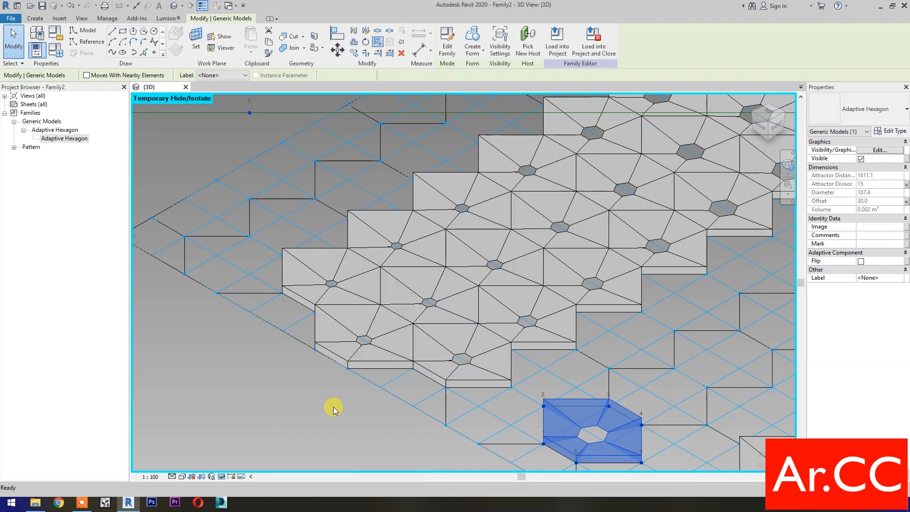
{"action": "left_click", "coordinate": [333, 406]}
Step: Reset the temporary hide so all hexagon repeaters are displayed again
{"action": "scroll", "coordinate": [332, 406], "scroll_direction": "down", "scroll_amount": 6}
{"action": "middle_click_drag", "start_coordinate": [331, 406], "coordinate": [293, 392]}
{"action": "left_click", "coordinate": [223, 476]}
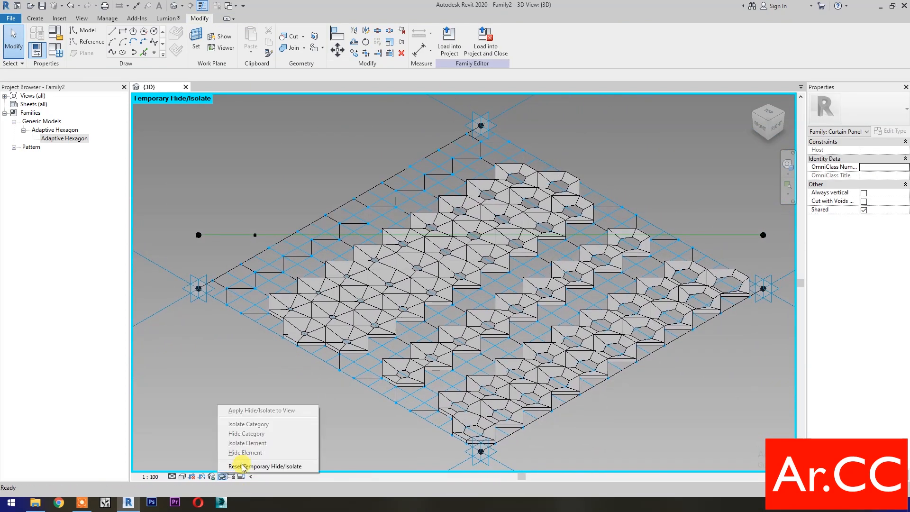
{"action": "left_click", "coordinate": [243, 466]}
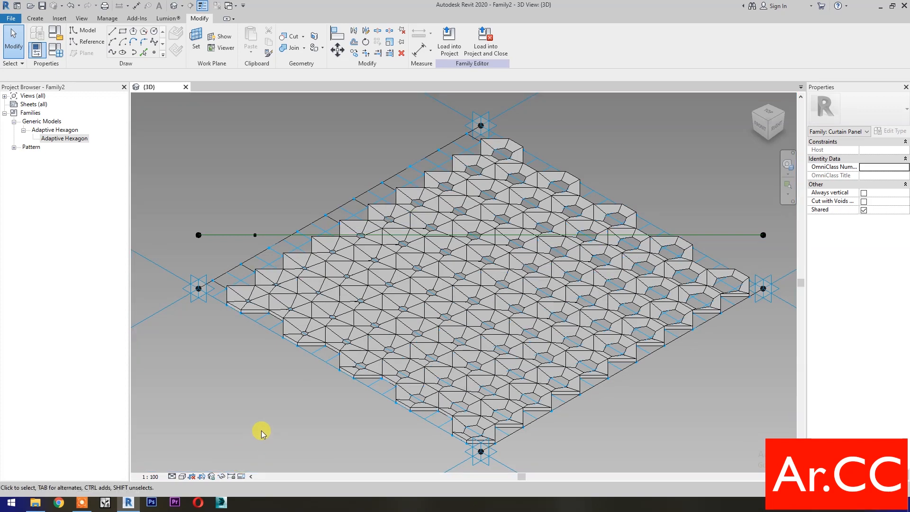
Step: In the family types, set NCP to 0.5 and both U Grid and V Grid to 30, and apply the values
{"action": "scroll", "coordinate": [261, 431], "scroll_direction": "down", "scroll_amount": 2}
{"action": "middle_click_drag", "start_coordinate": [260, 430], "coordinate": [406, 390]}
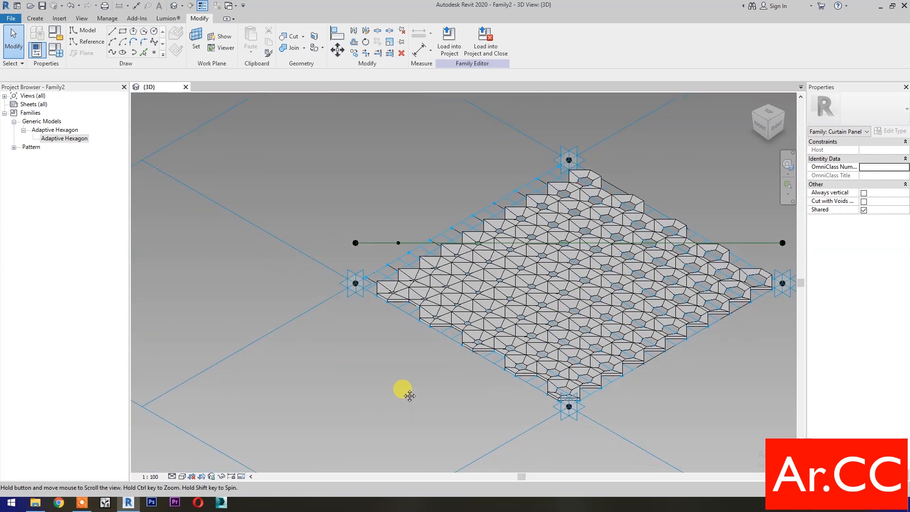
{"action": "left_click", "coordinate": [58, 51]}
{"action": "left_click_drag", "start_coordinate": [407, 324], "coordinate": [372, 327]}
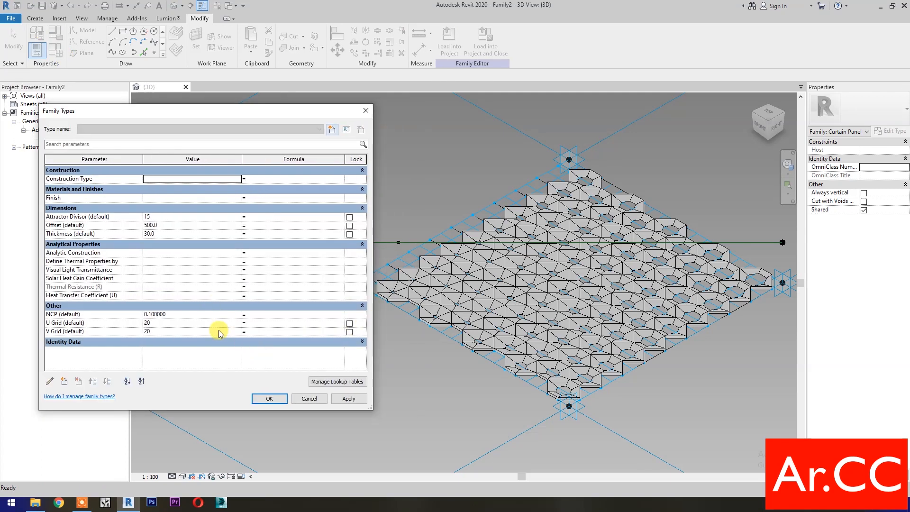
{"action": "left_click", "coordinate": [202, 314]}
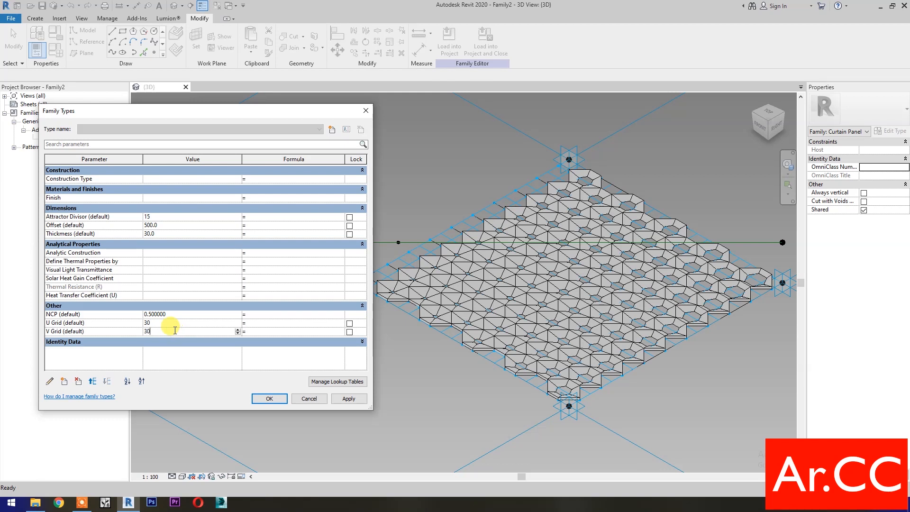
{"action": "left_click", "coordinate": [354, 400]}
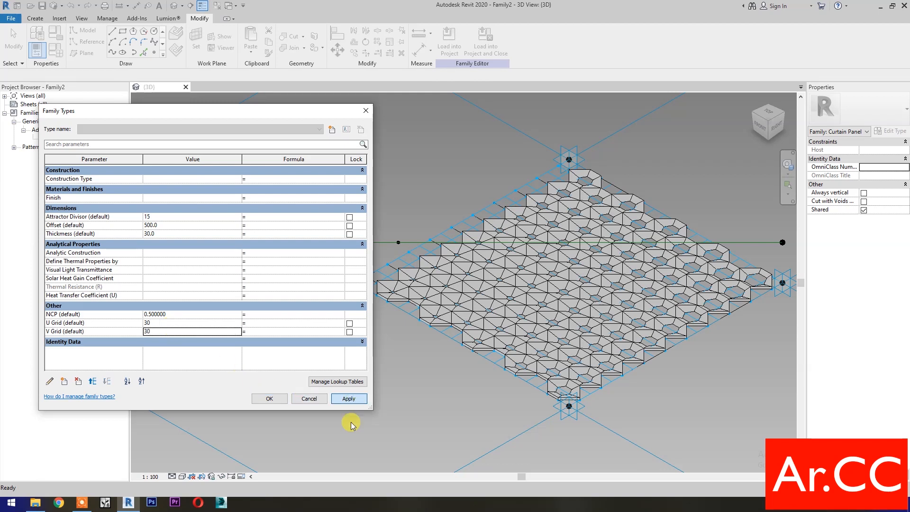
{"action": "left_click", "coordinate": [268, 399]}
Step: Inspect the regenerated hexagon panel surface up close and start orbiting around it
{"action": "middle_click_drag", "start_coordinate": [476, 405], "coordinate": [382, 403]}
{"action": "scroll", "coordinate": [551, 367], "scroll_direction": "up", "scroll_amount": 2}
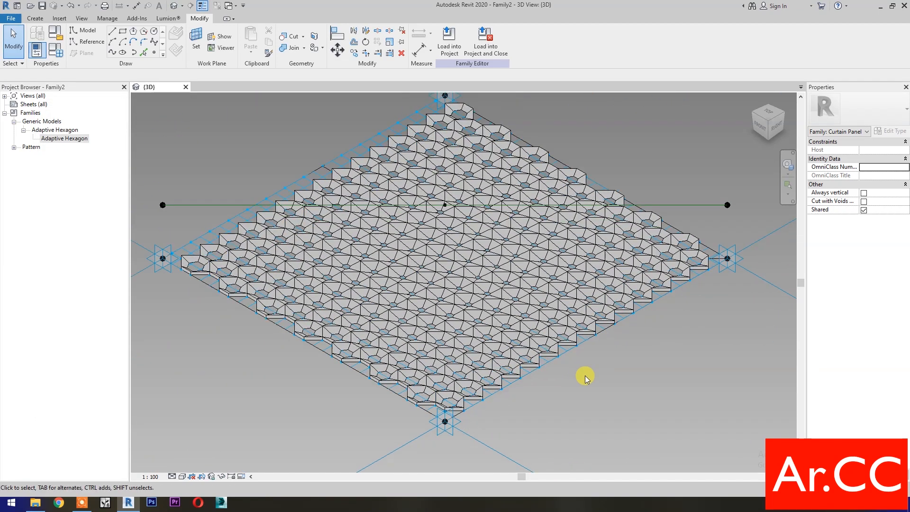
{"action": "middle_click_drag", "start_coordinate": [584, 376], "coordinate": [583, 394]}
{"action": "left_click", "coordinate": [787, 164]}
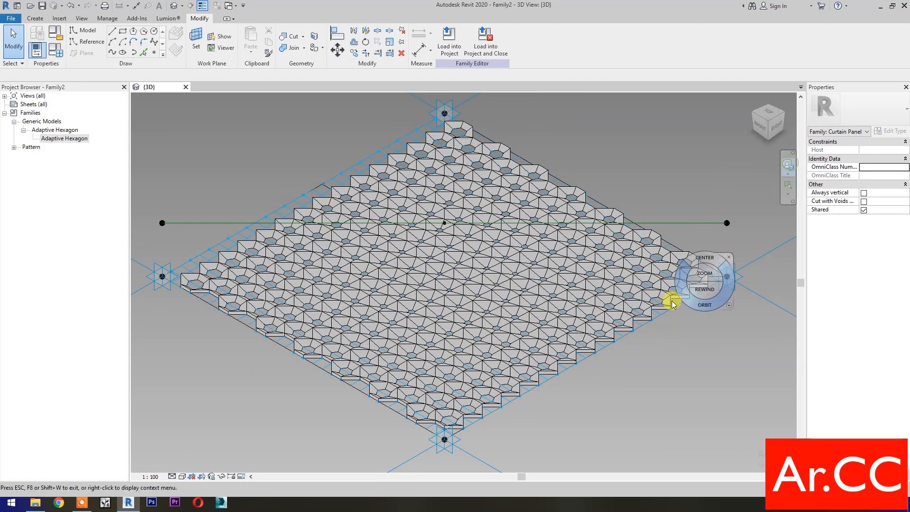